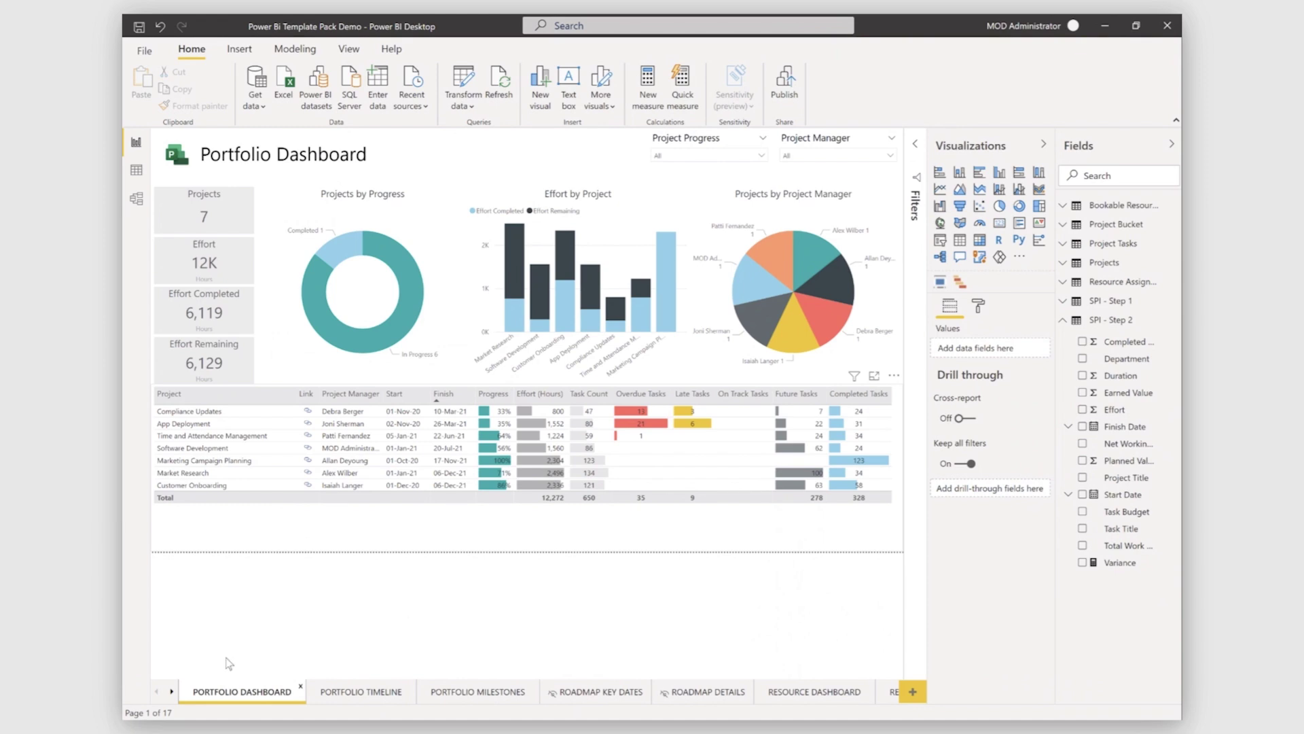
Scroll the page tabs right and open the Variance Report 1 page
left_click(171, 691)
left_click(171, 691)
left_click(172, 692)
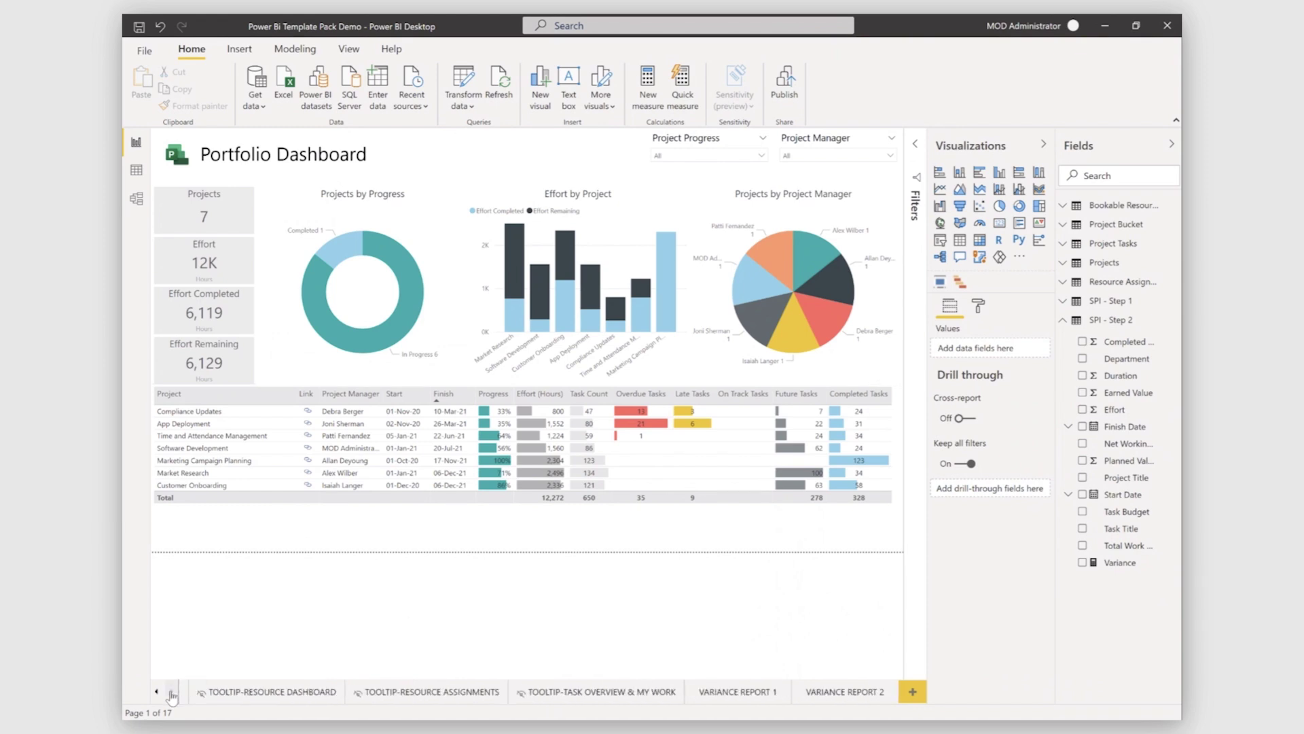
left_click(736, 690)
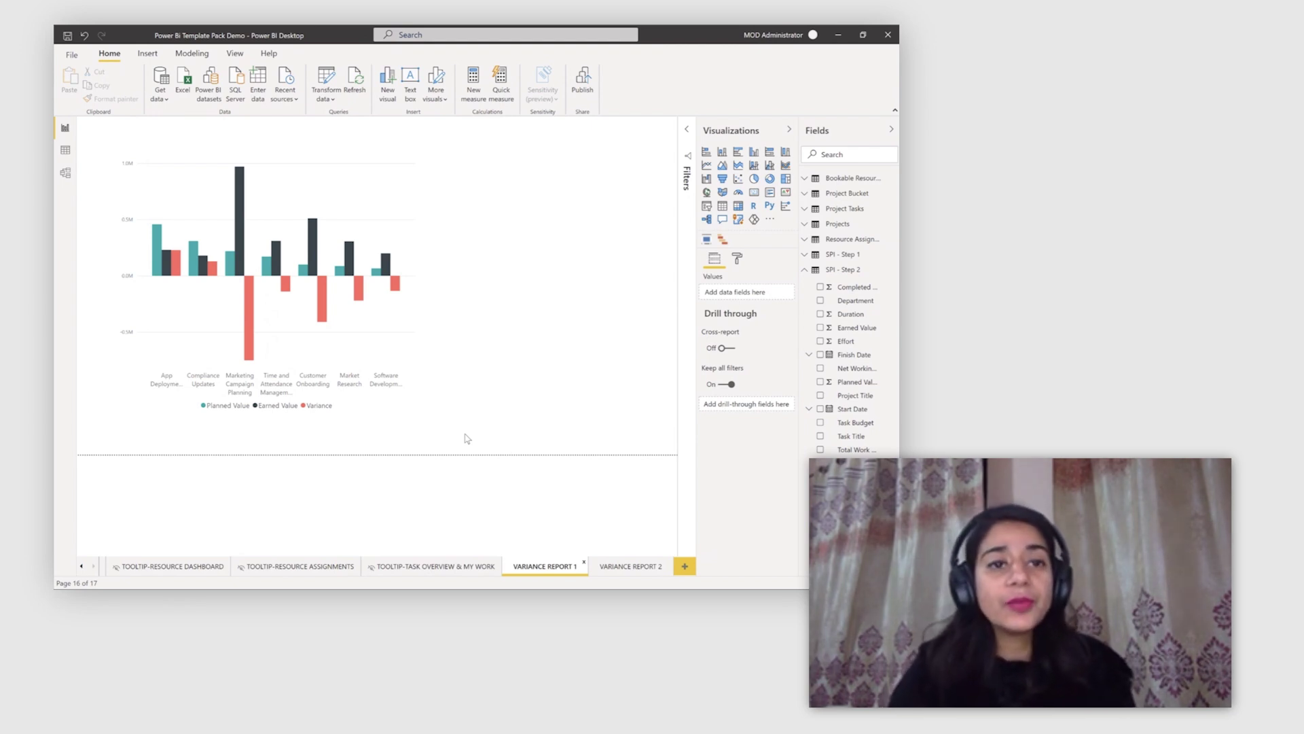
Add a blank query, Query1, and set its Source to #"Task Team Staging" in Advanced Editor
left_click(326, 80)
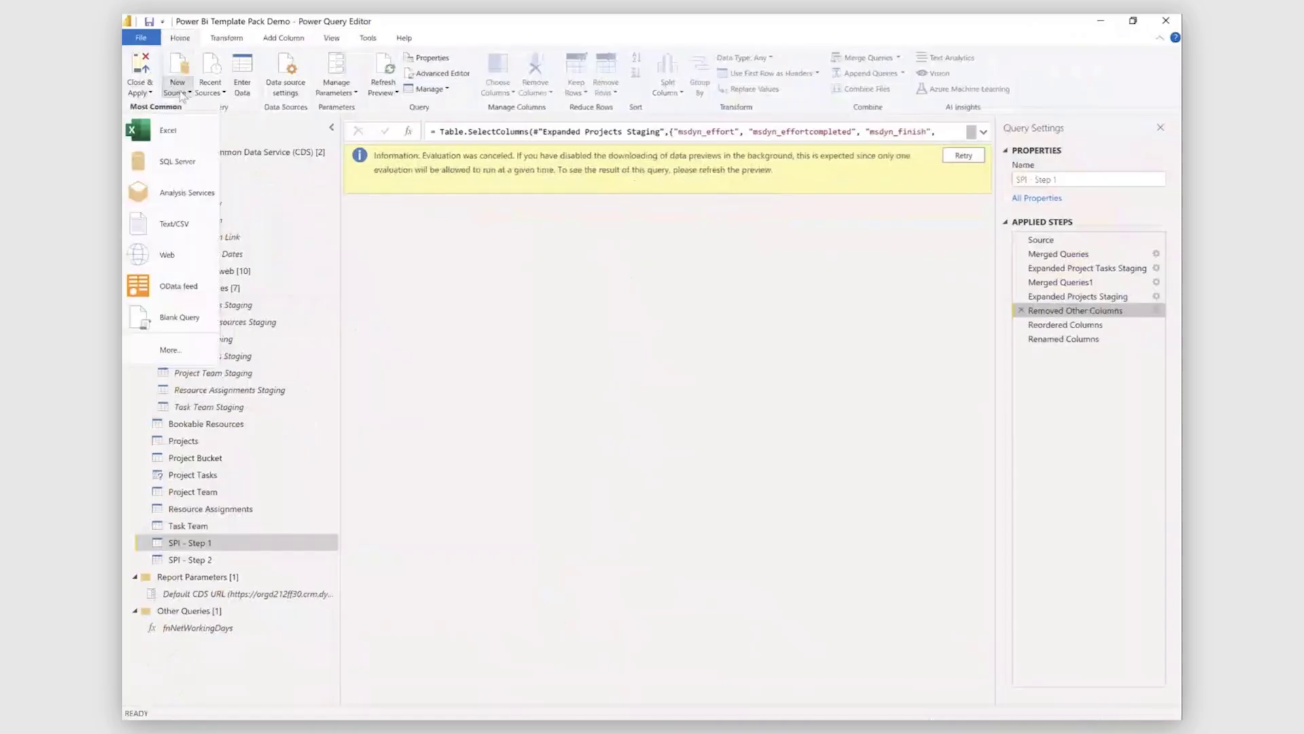
left_click(178, 317)
left_click(435, 74)
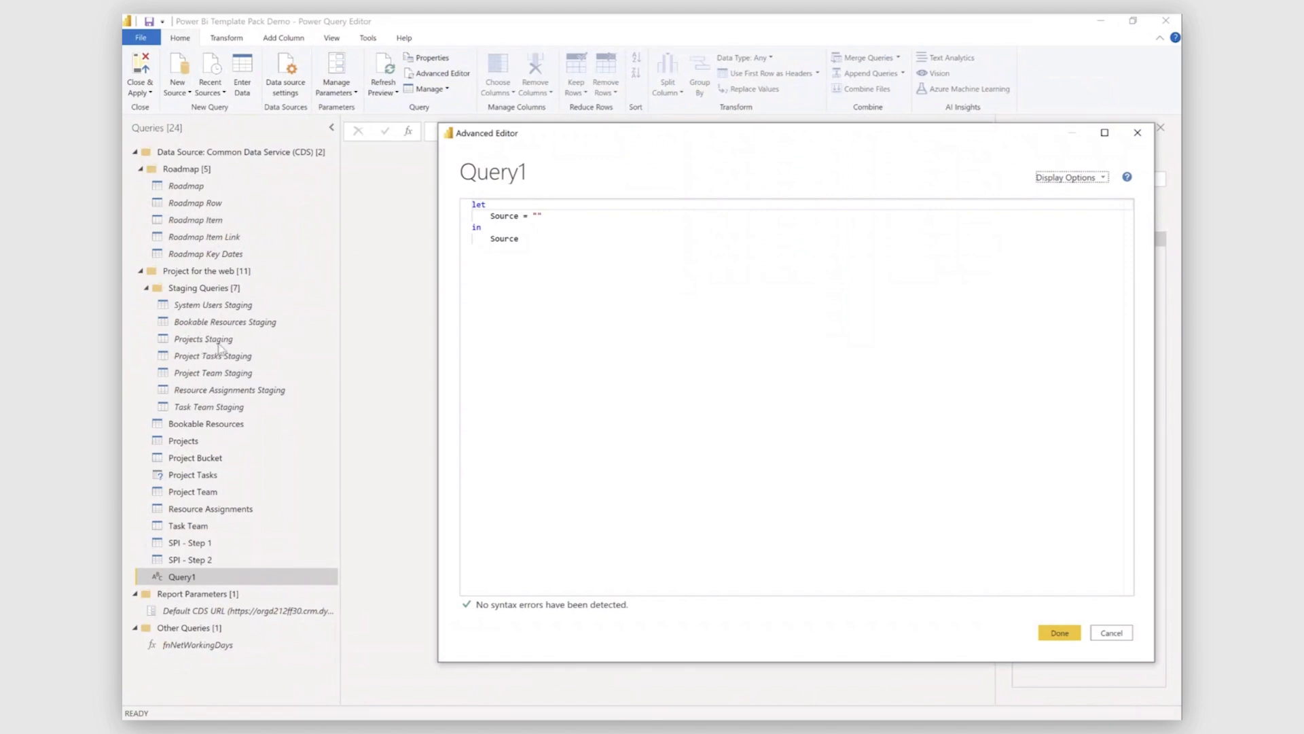
left_click(571, 223)
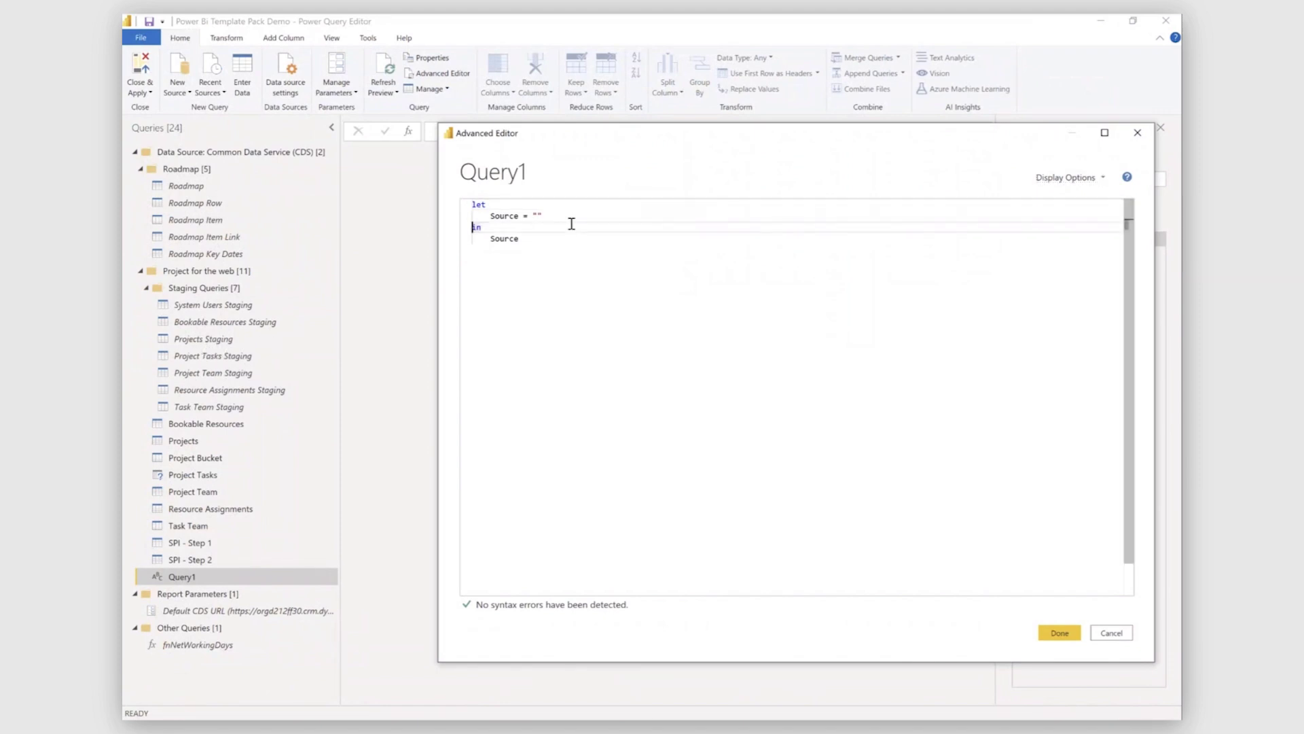
key("Up")
key("End")
key("Left")
key("BackSpace")
key("Delete")
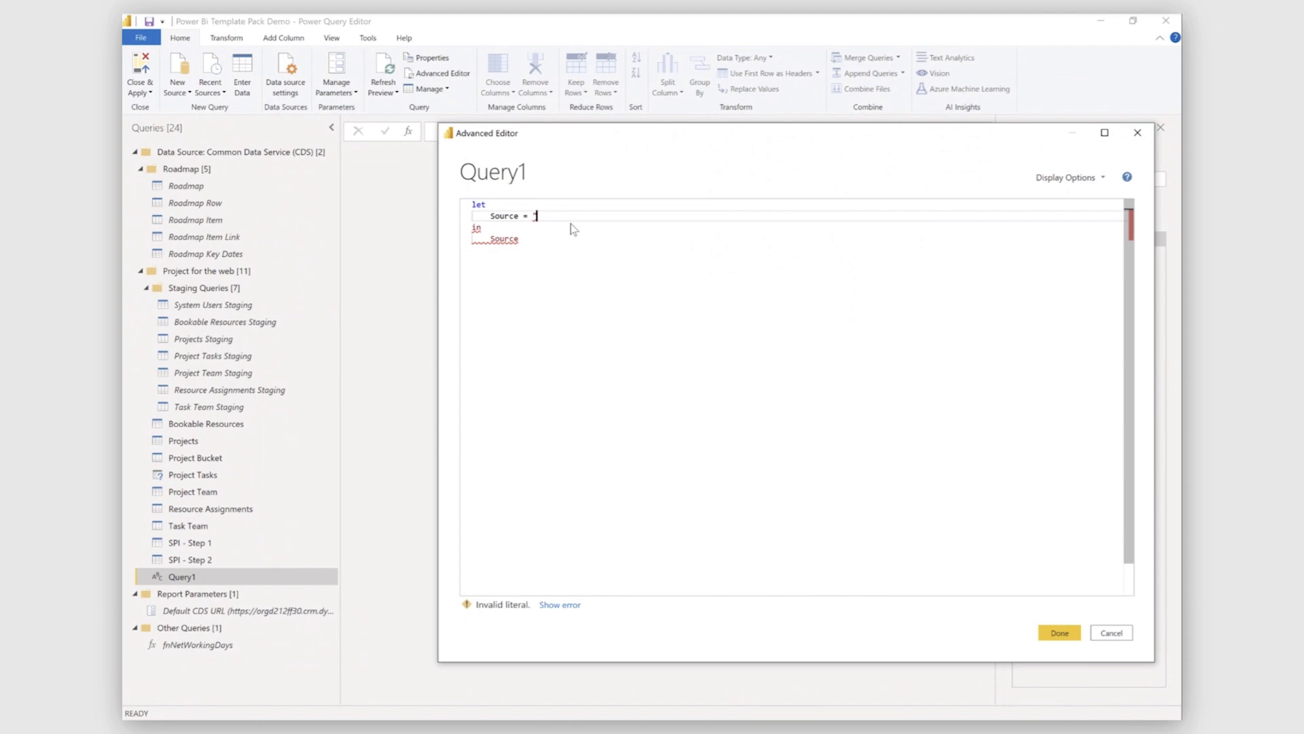
type("#")
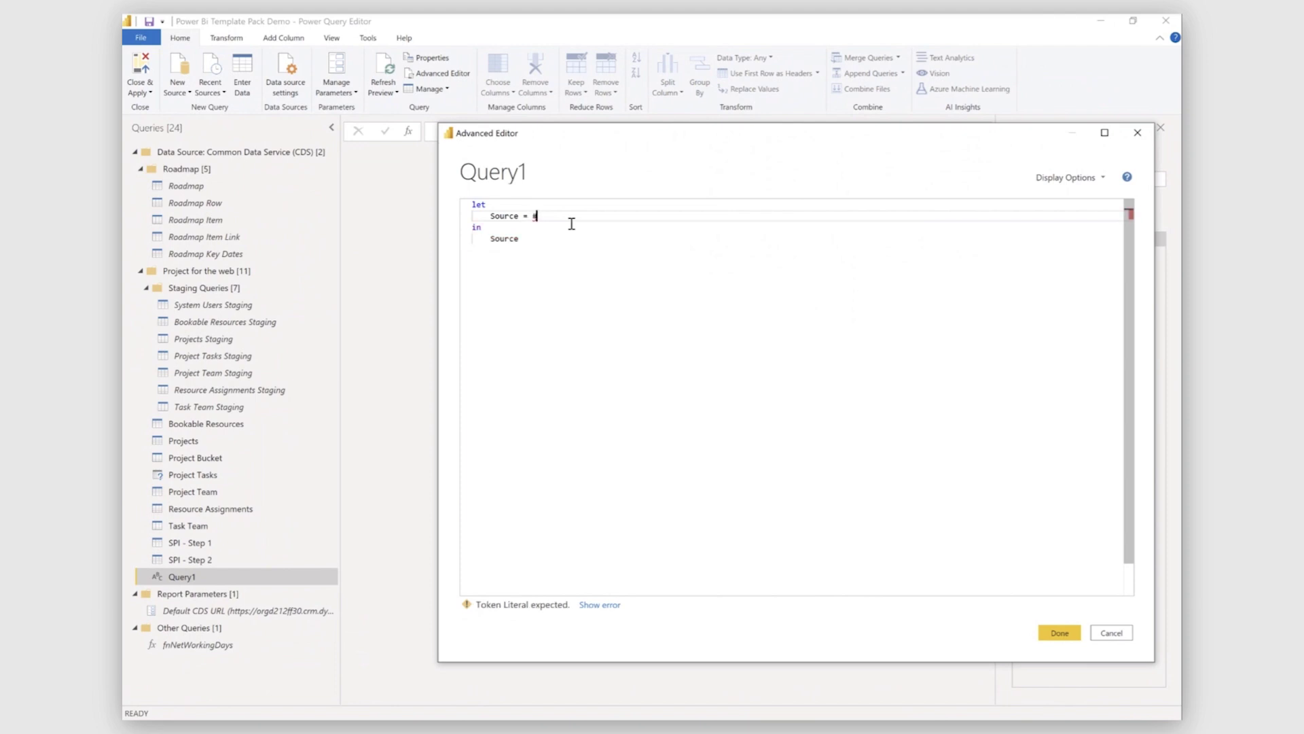
type("Task")
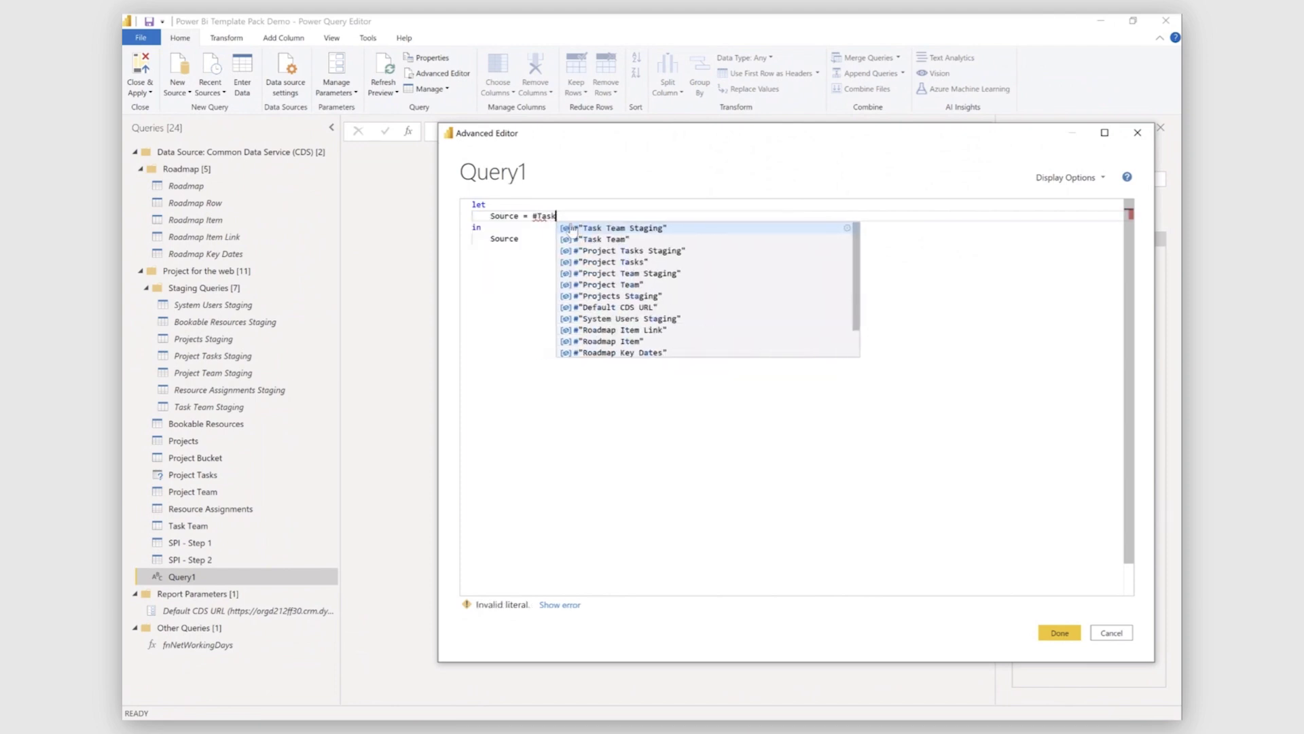
left_click(605, 228)
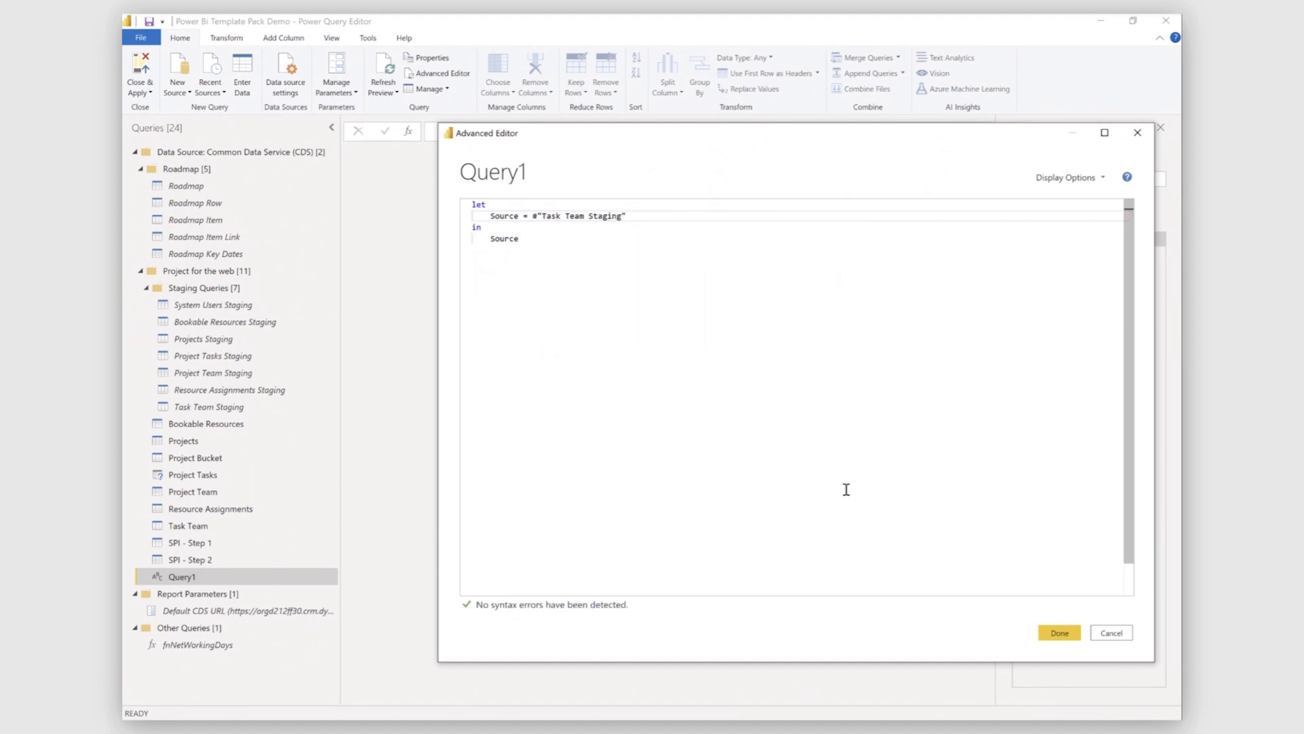
Merge Query1 with Projects Staging on msdyn_projectid and expand all its columns, giving 84 columns
left_click(1057, 632)
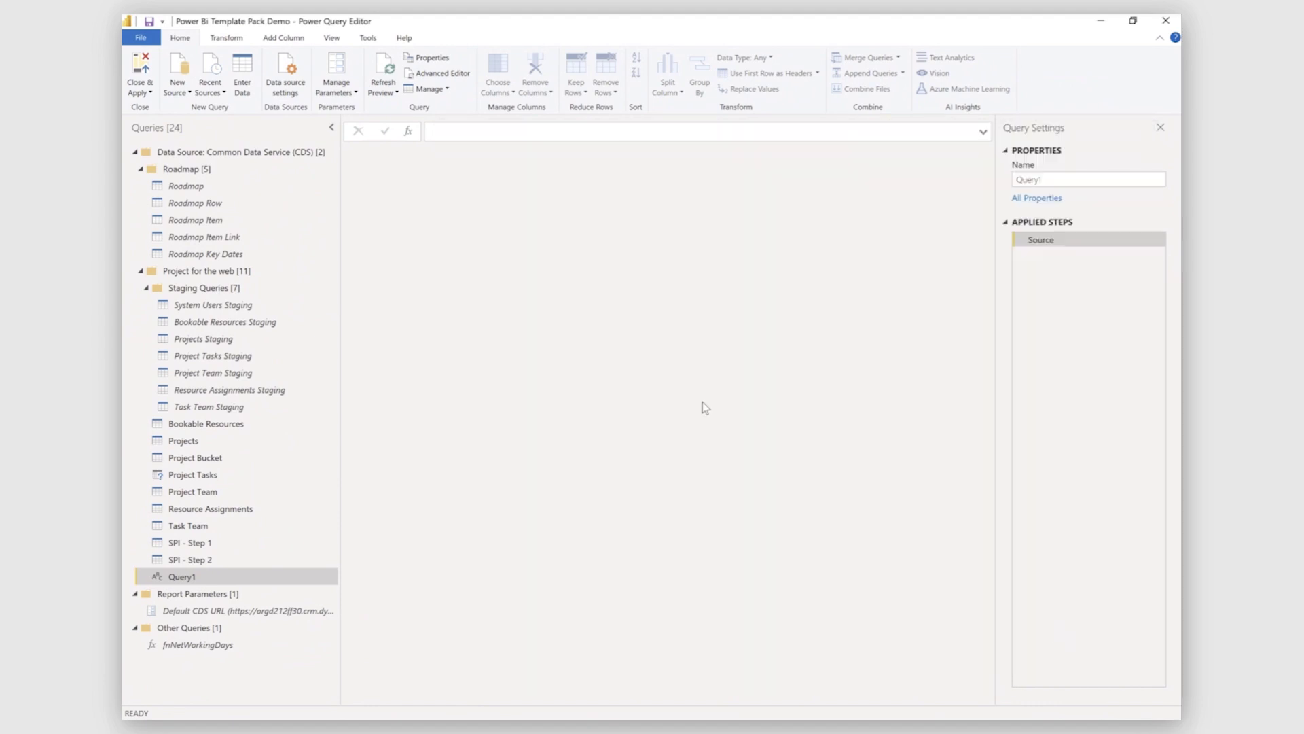
left_click(868, 60)
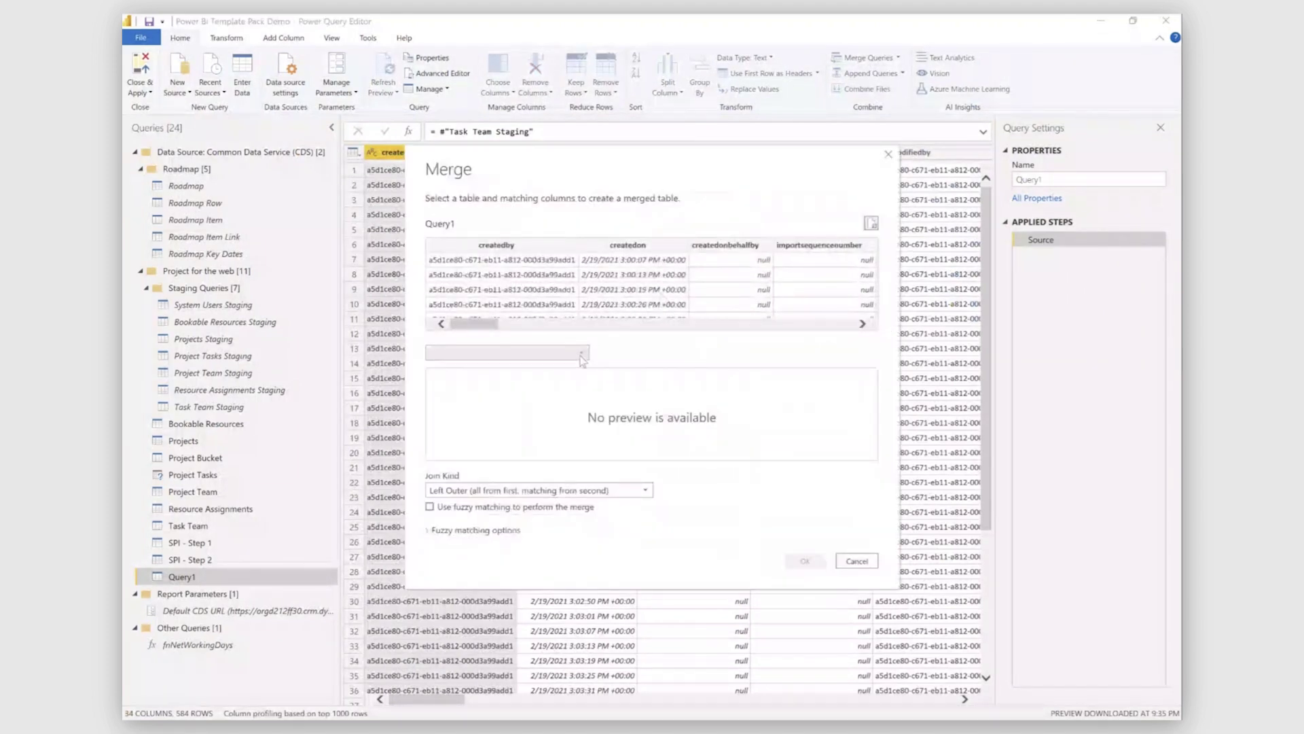
left_click(582, 355)
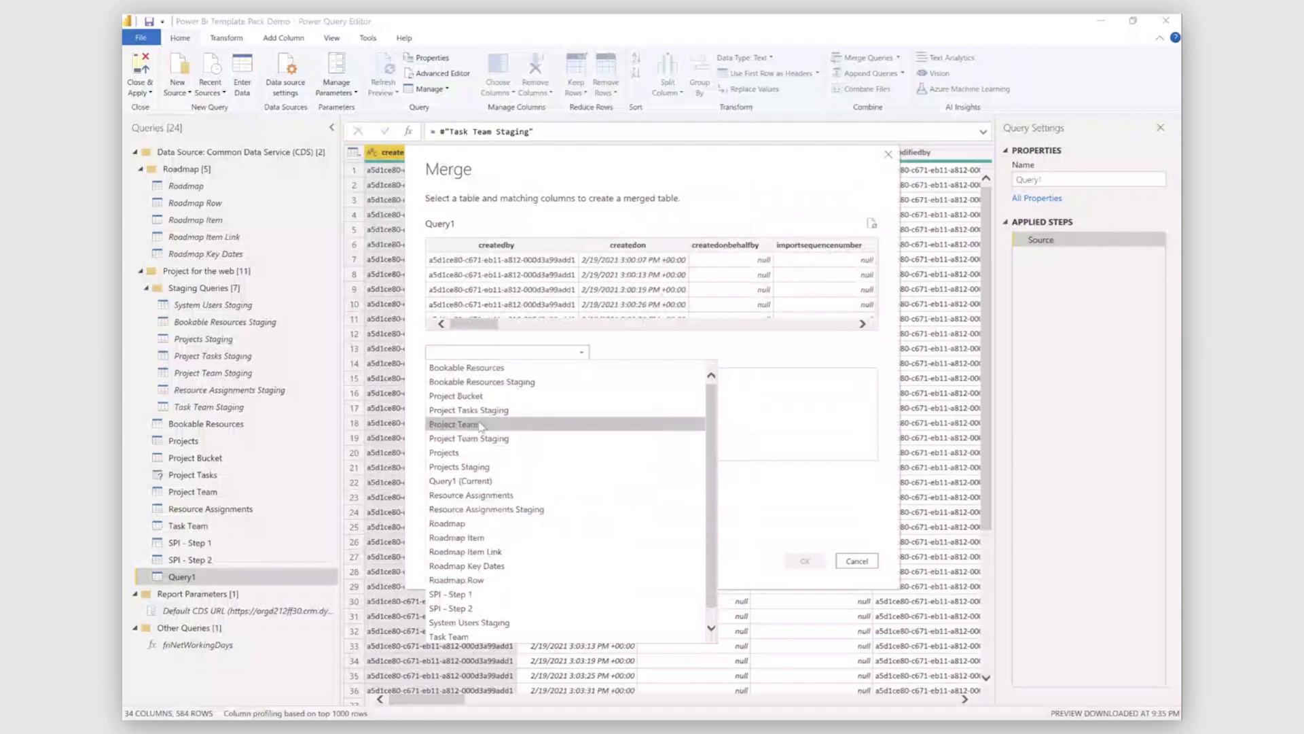
left_click(473, 469)
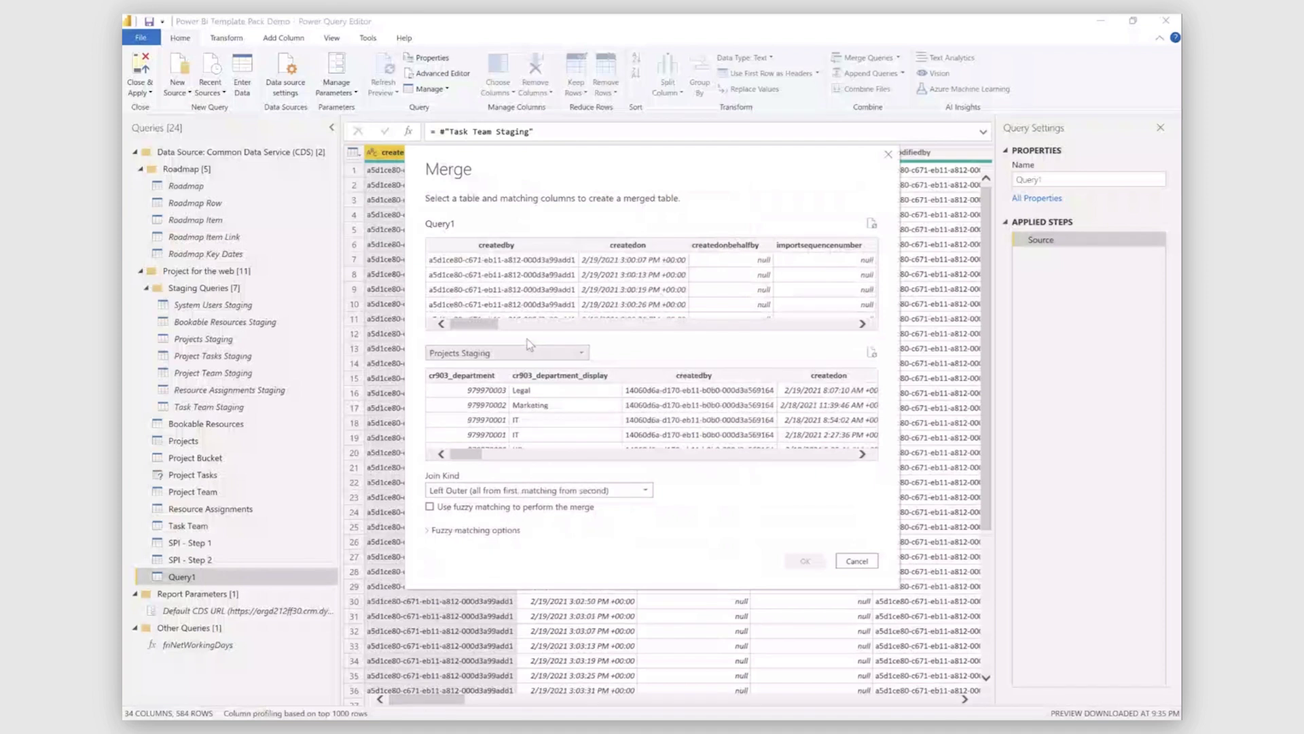
left_click_drag(480, 328, 651, 327)
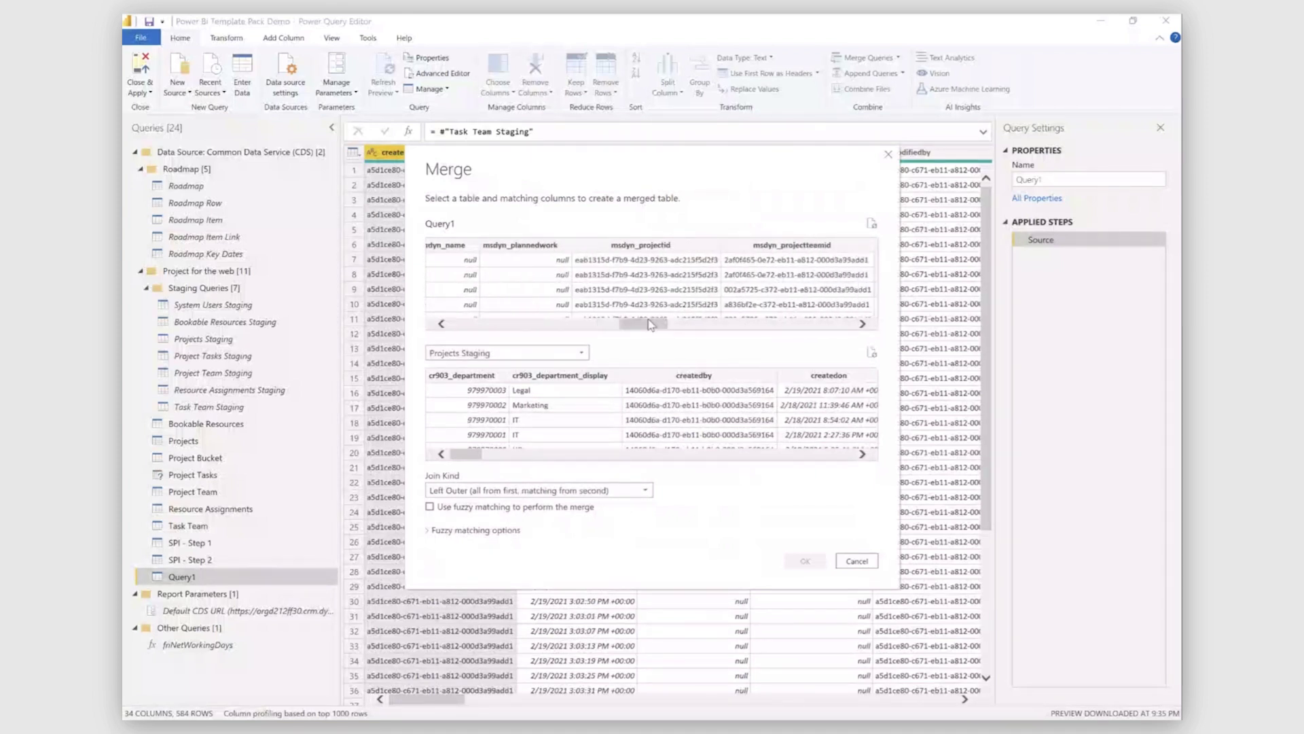
left_click(642, 246)
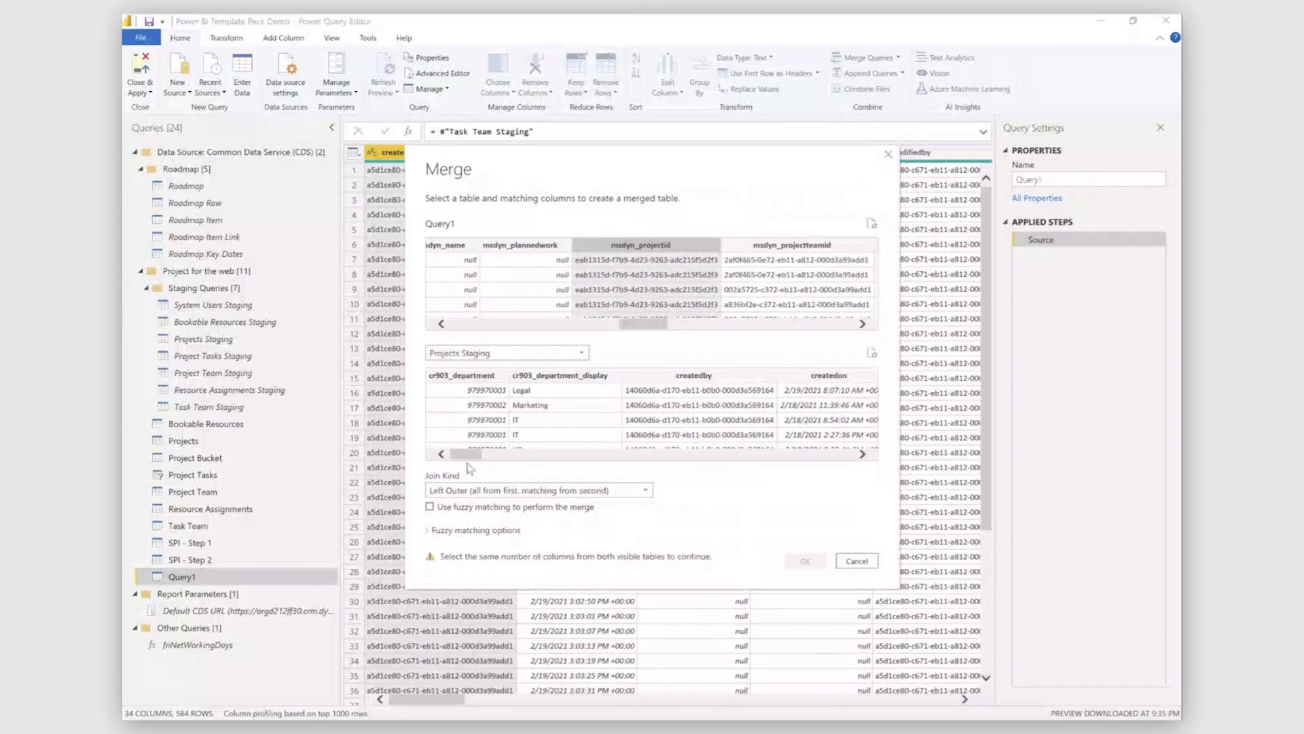
left_click_drag(469, 454, 671, 455)
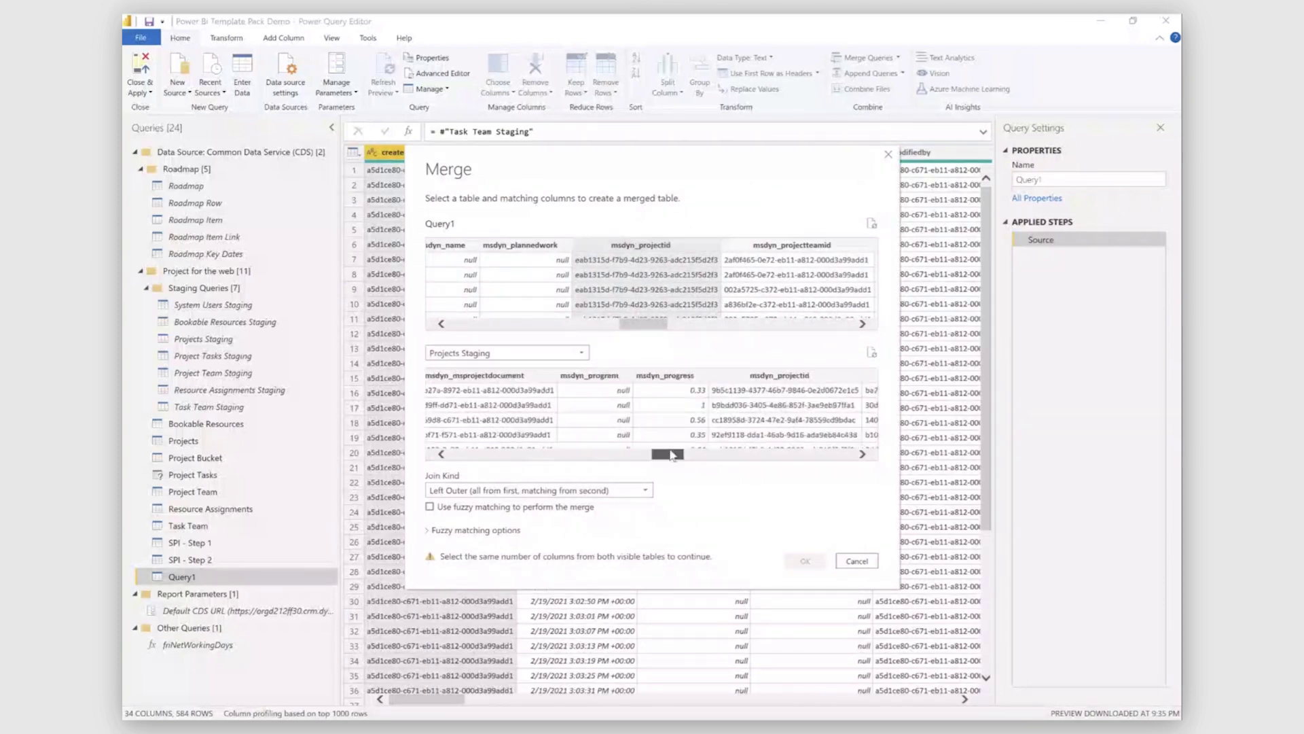
left_click(779, 375)
left_click(805, 561)
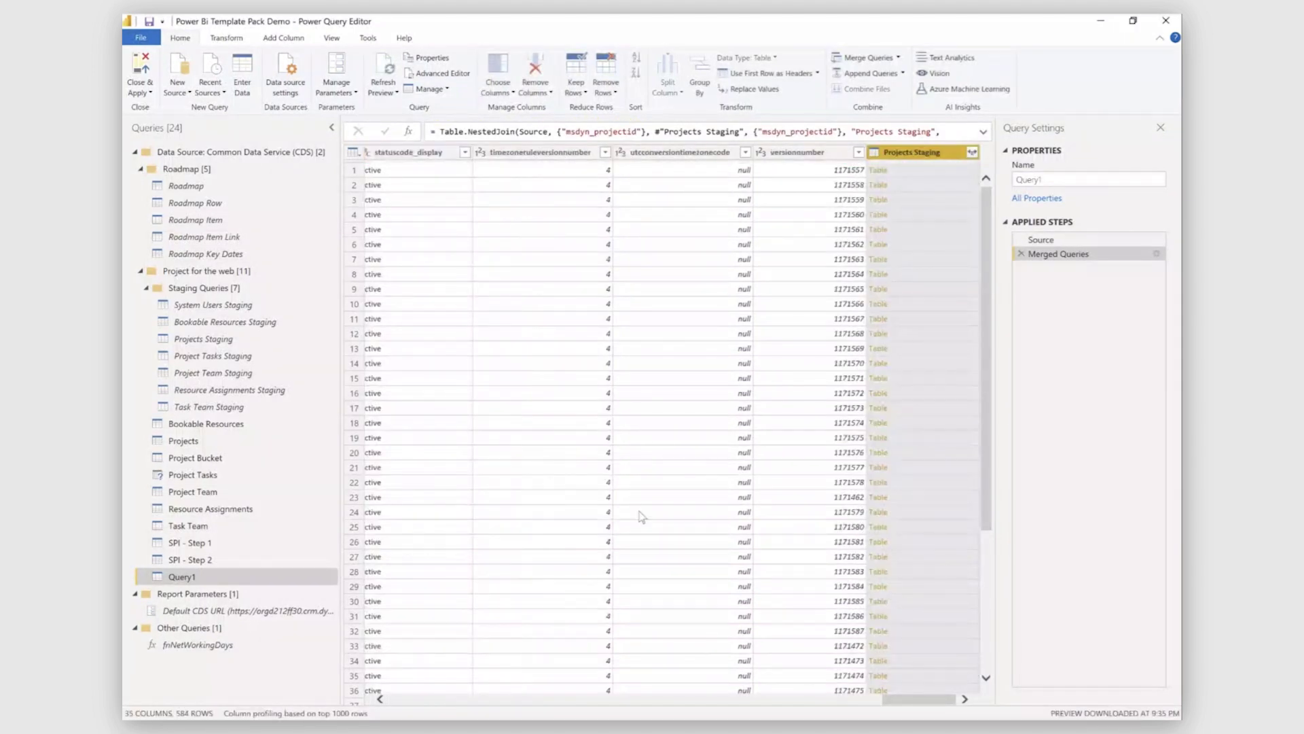
left_click(972, 152)
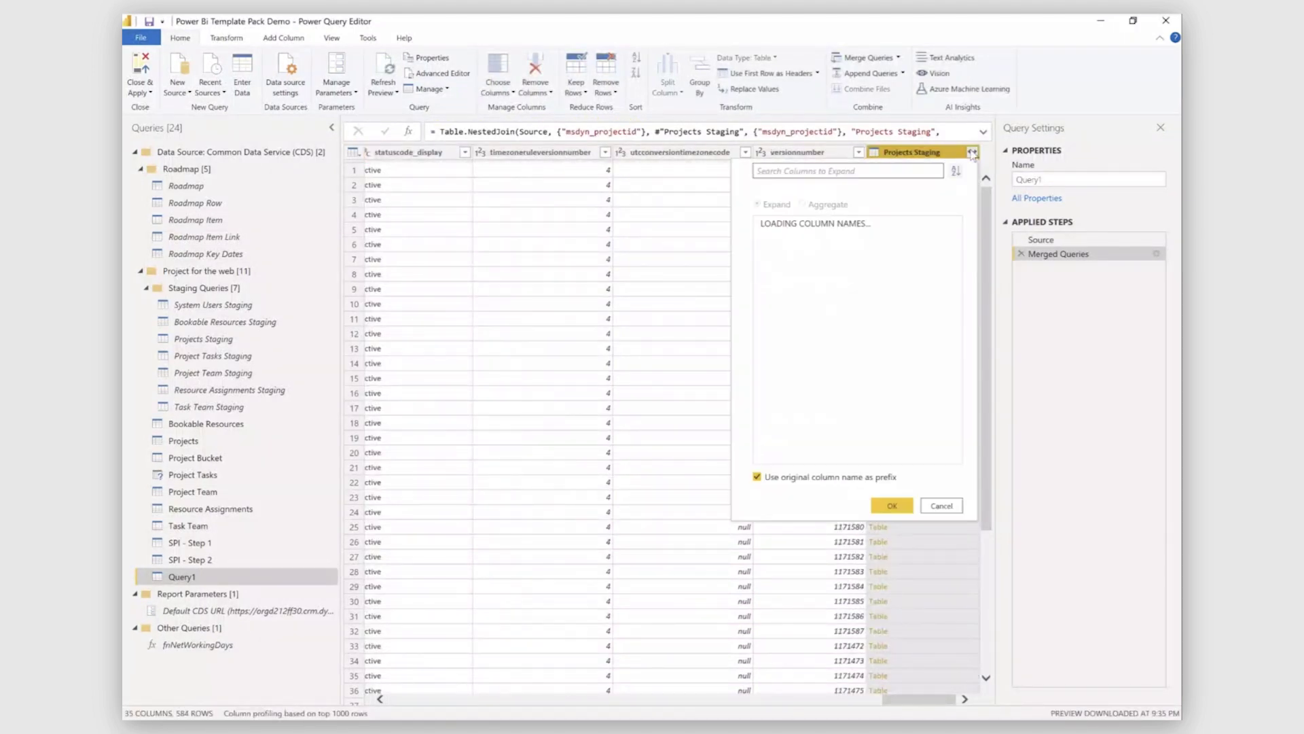
left_click(892, 506)
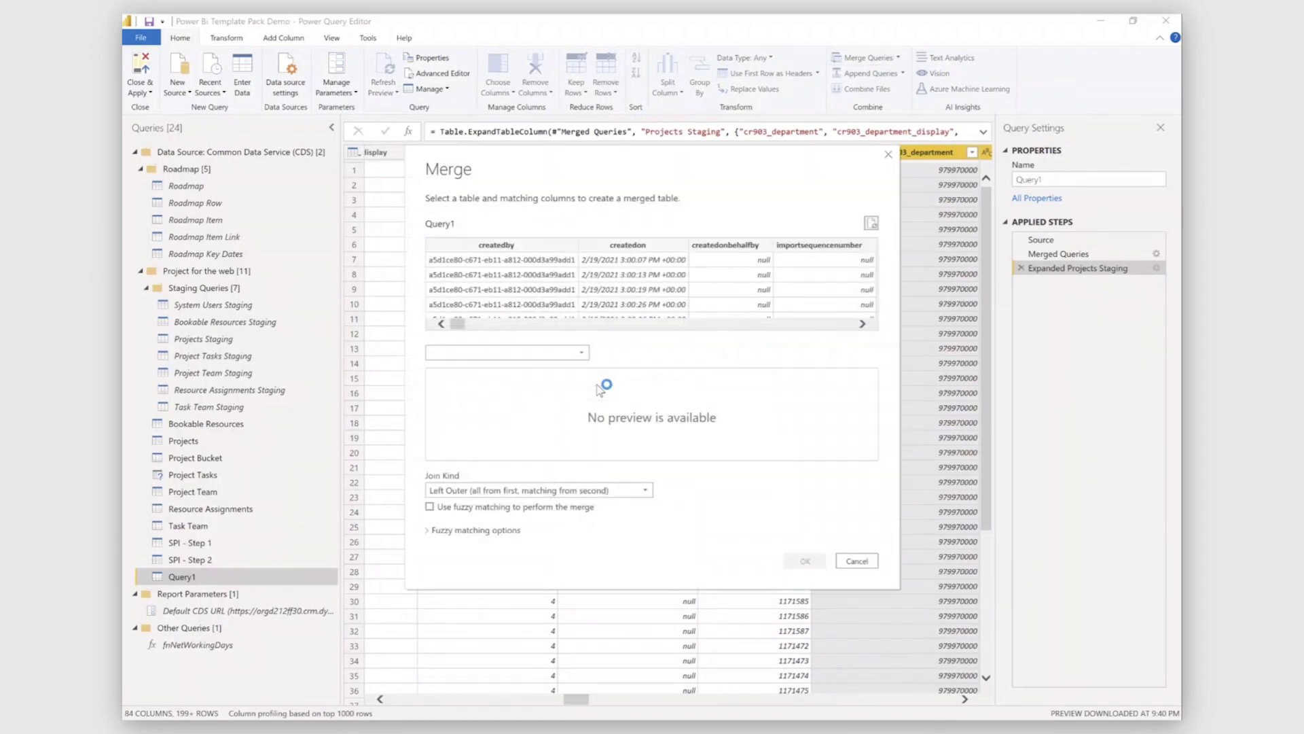
Merge Project Tasks Staging on msdyn_taskid in both tables and expand its columns, reaching 110 columns
left_click(545, 354)
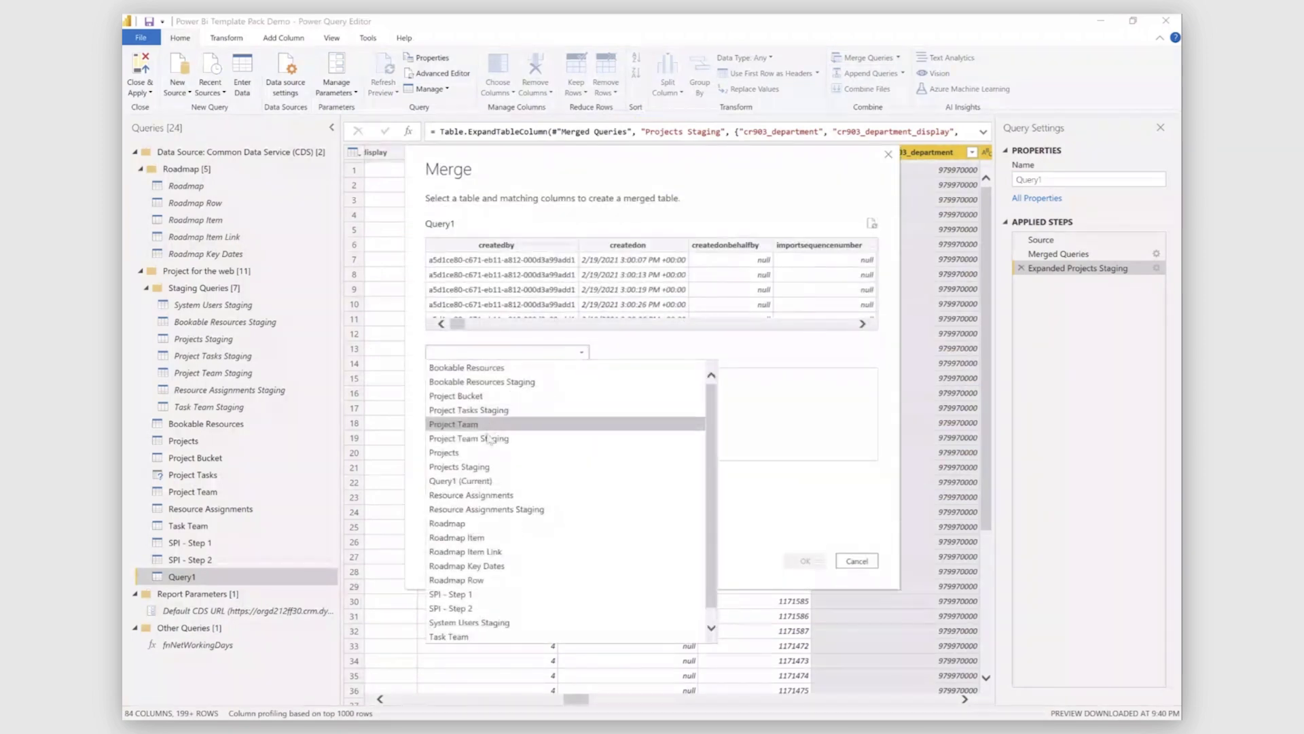
left_click(471, 411)
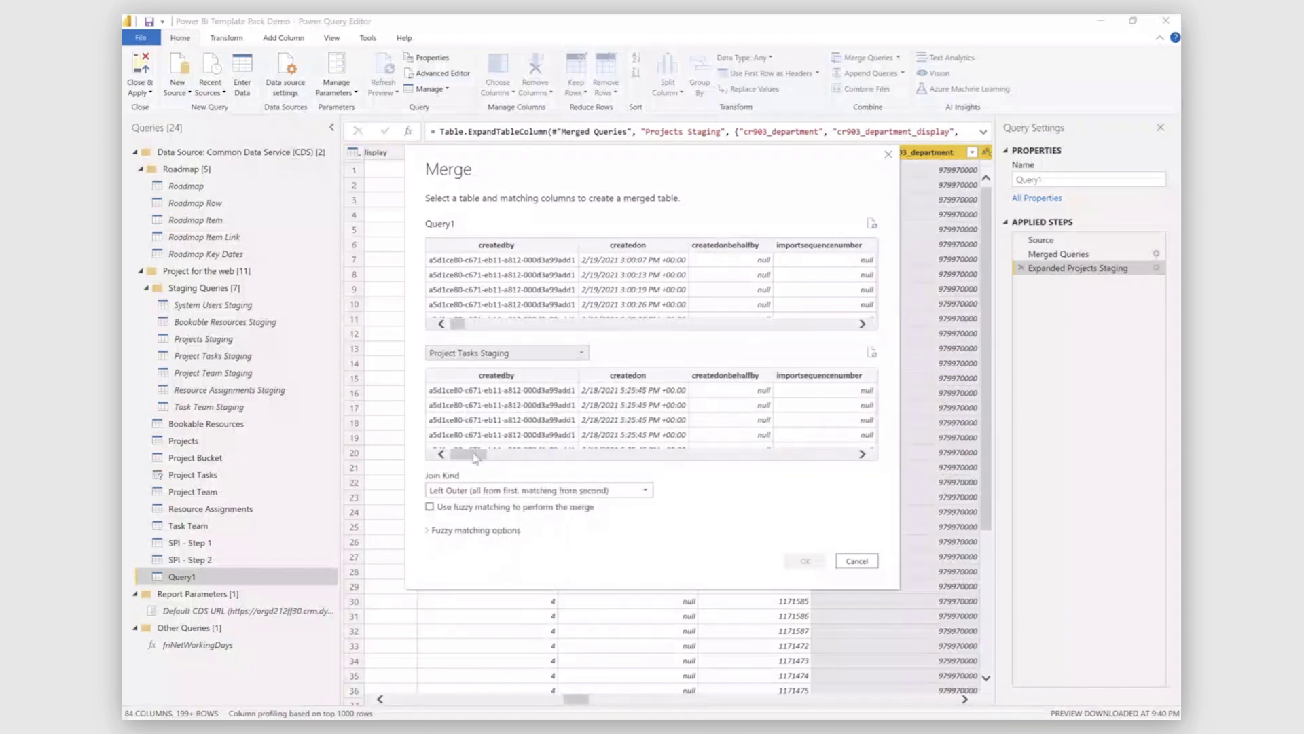
left_click_drag(479, 457, 567, 458)
left_click_drag(458, 324, 537, 328)
left_click(661, 246)
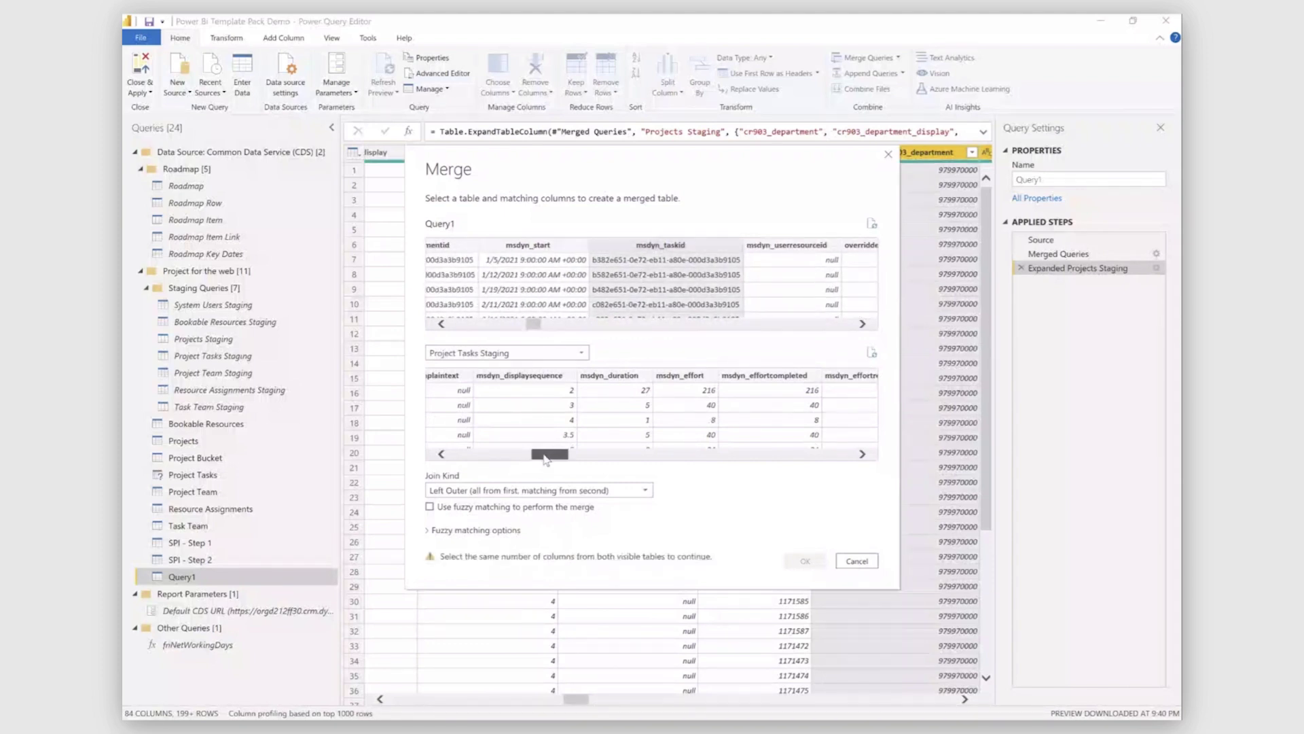
left_click_drag(546, 453, 591, 454)
left_click(652, 375)
left_click(805, 560)
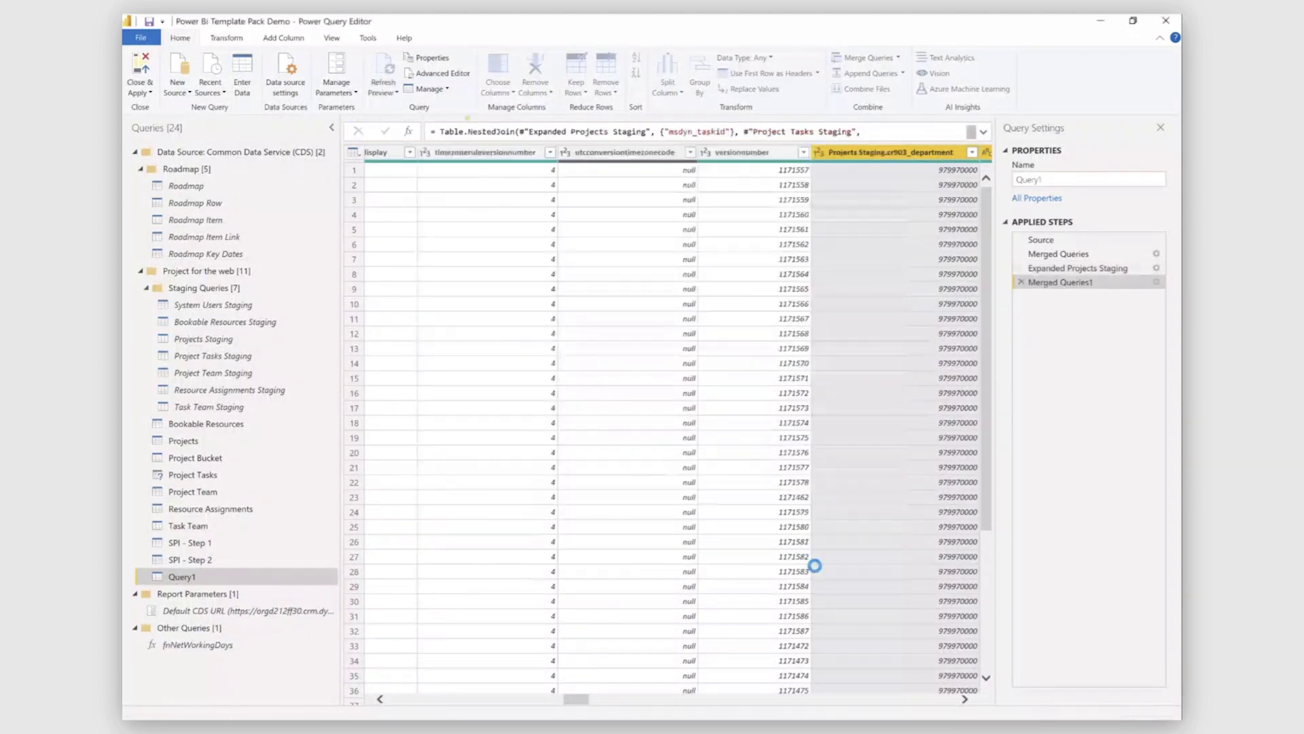
left_click(973, 152)
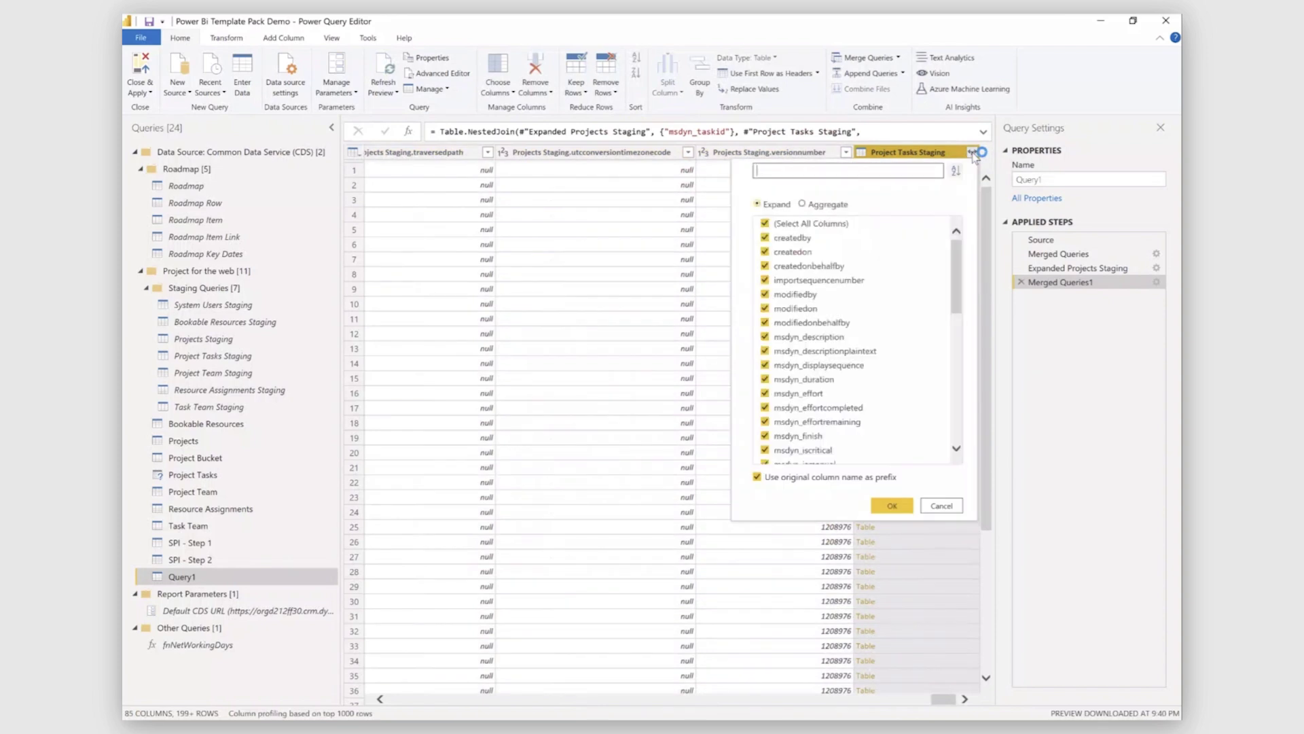
left_click(893, 506)
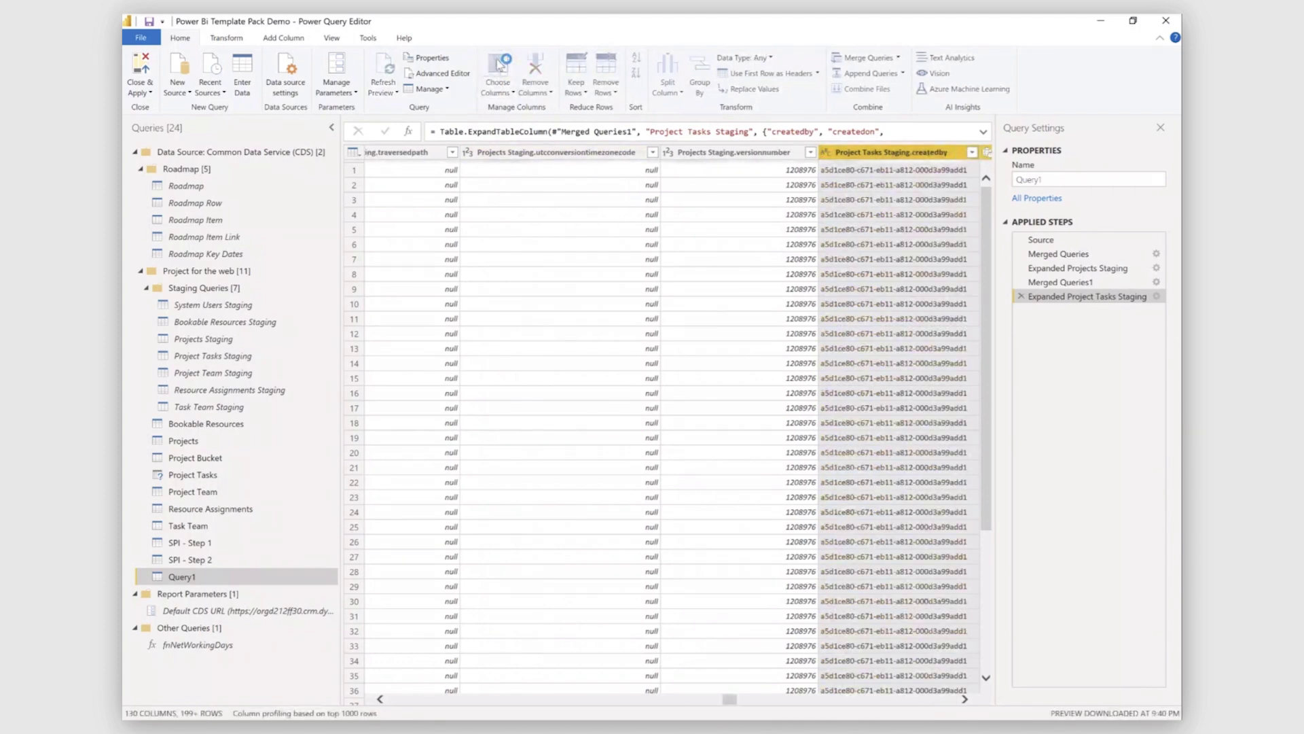
Dismiss the Choose Columns dialog unchanged and open SPI - Step 1, scrolling across its columns
left_click(498, 65)
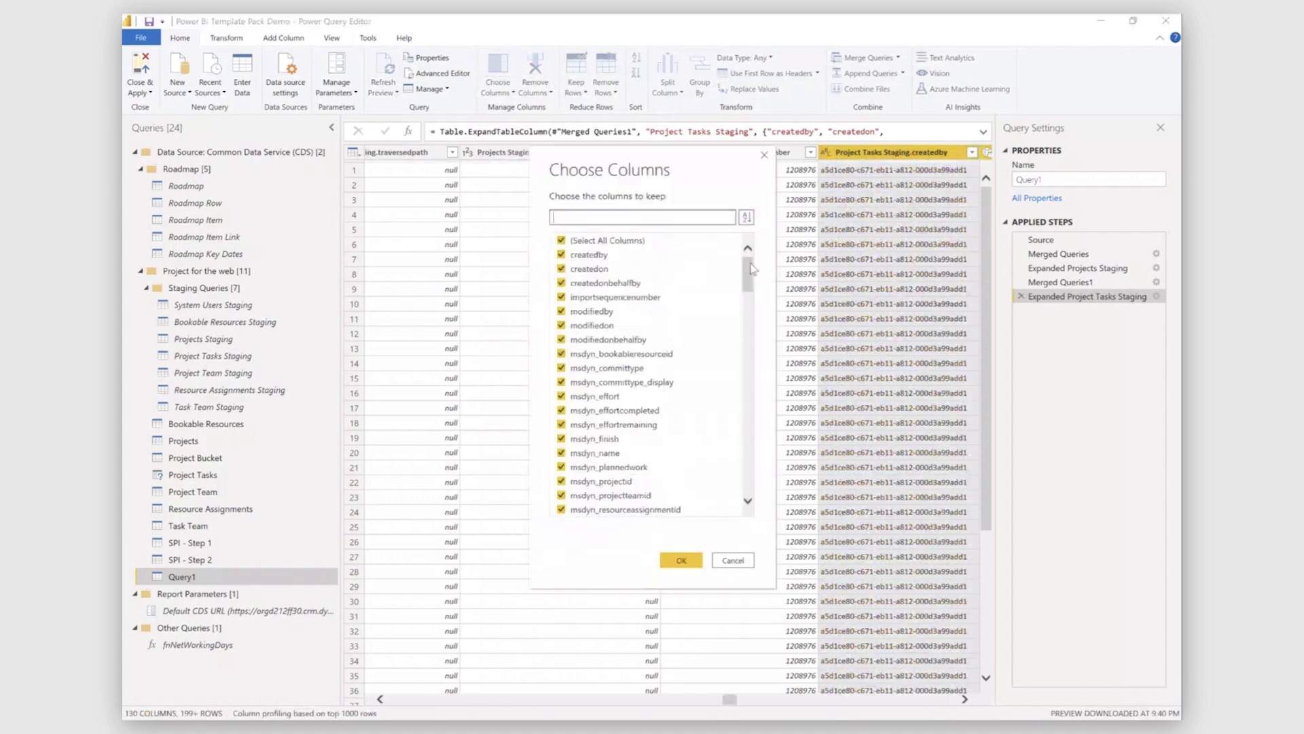
left_click_drag(748, 265, 751, 375)
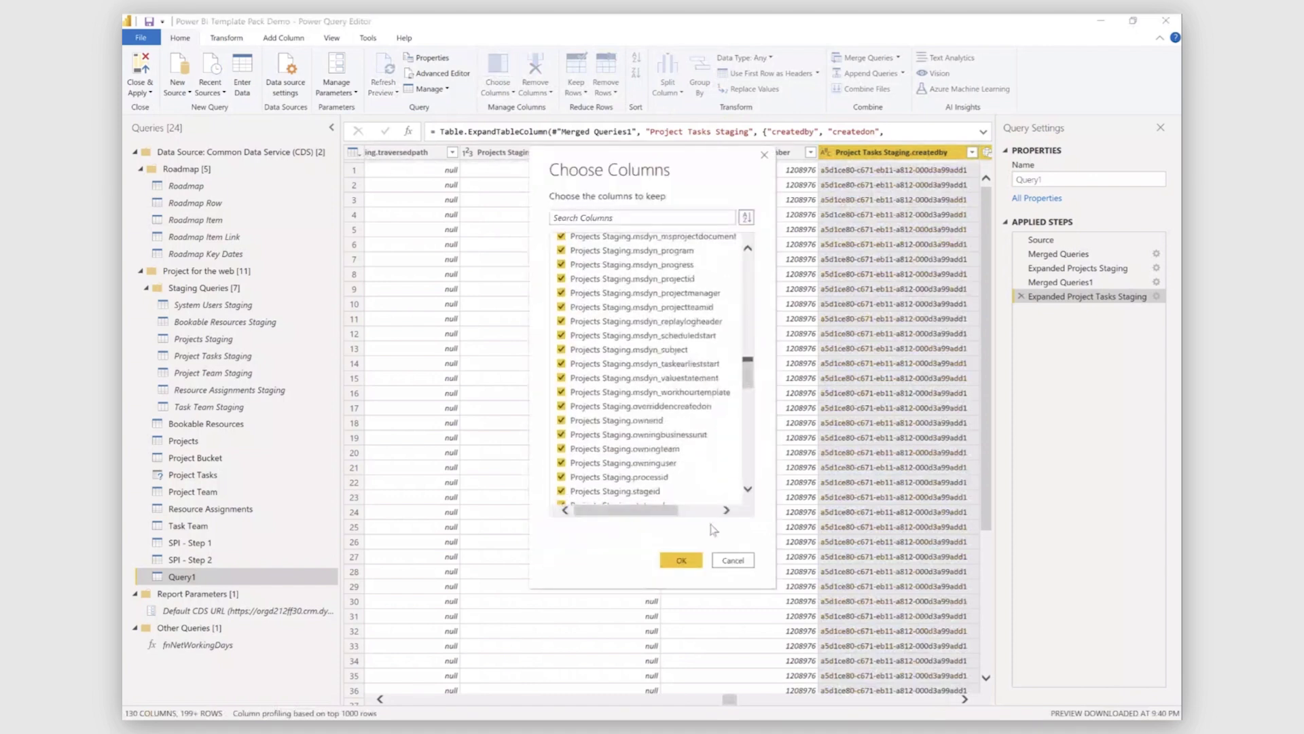
left_click(738, 561)
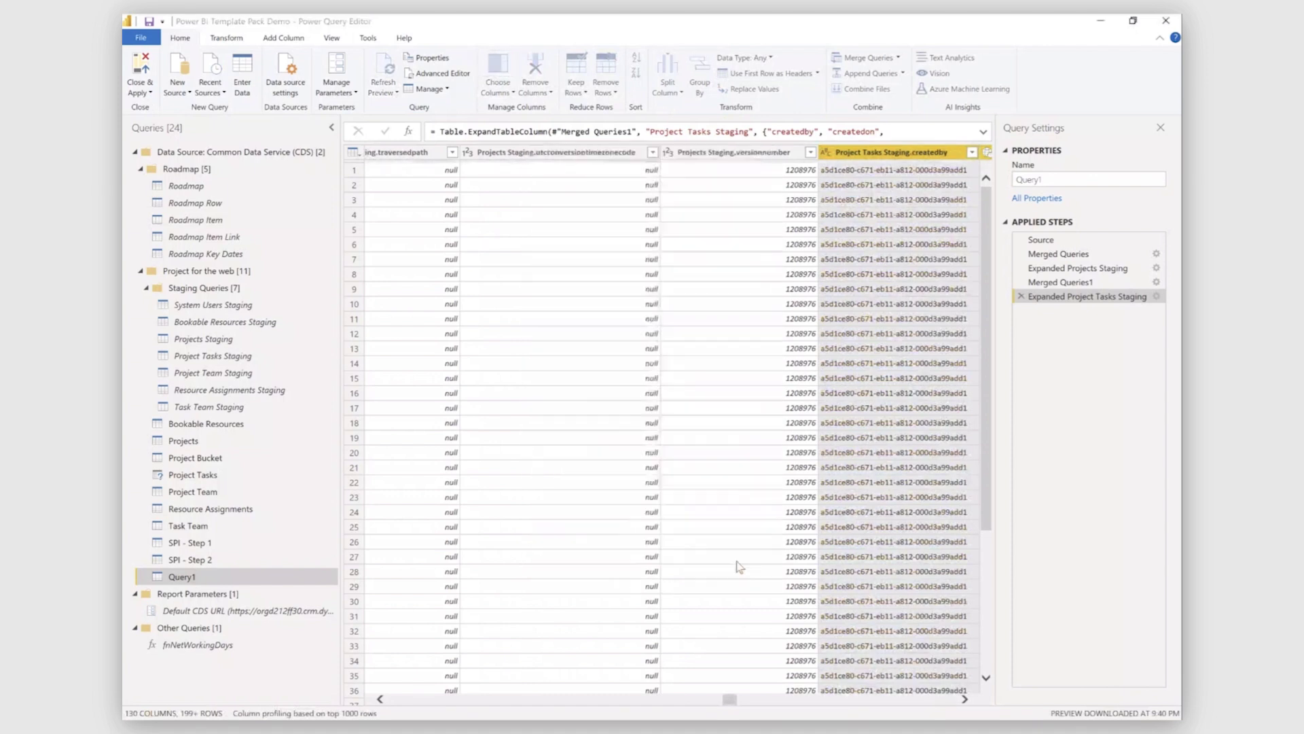
left_click(204, 543)
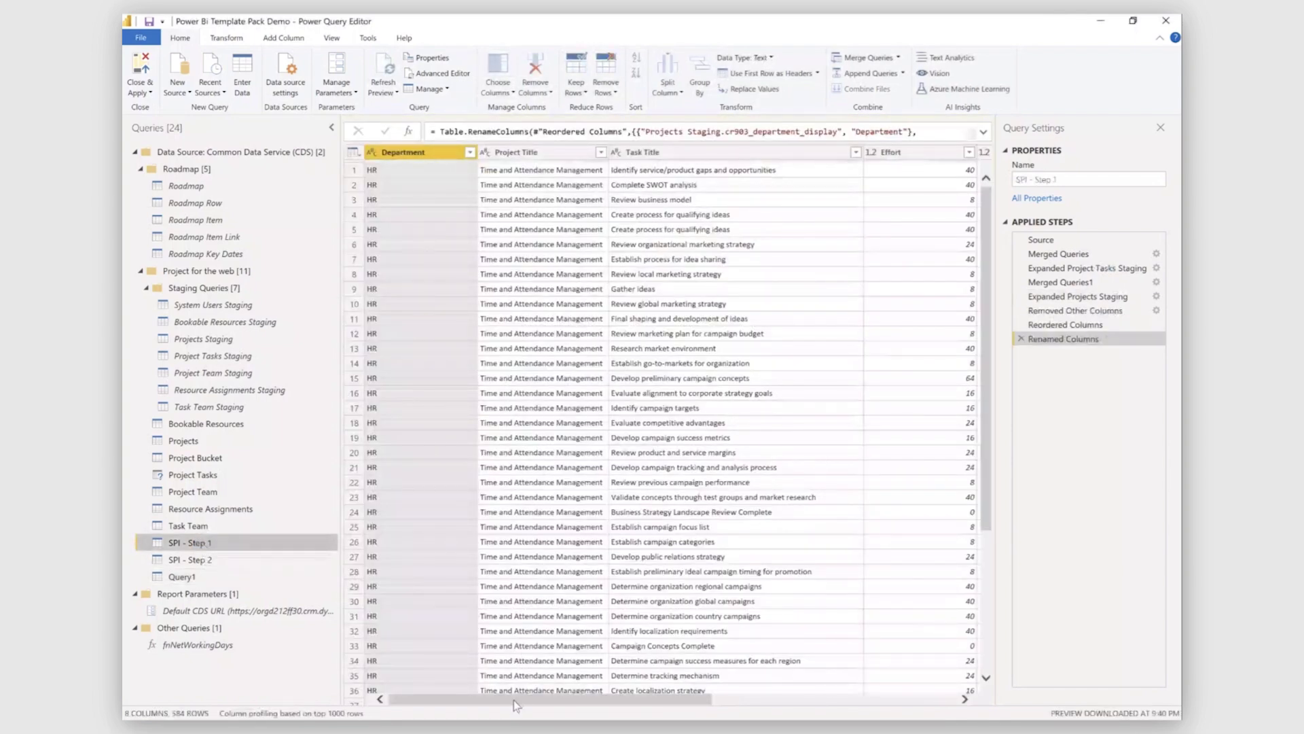
left_click_drag(515, 701, 800, 711)
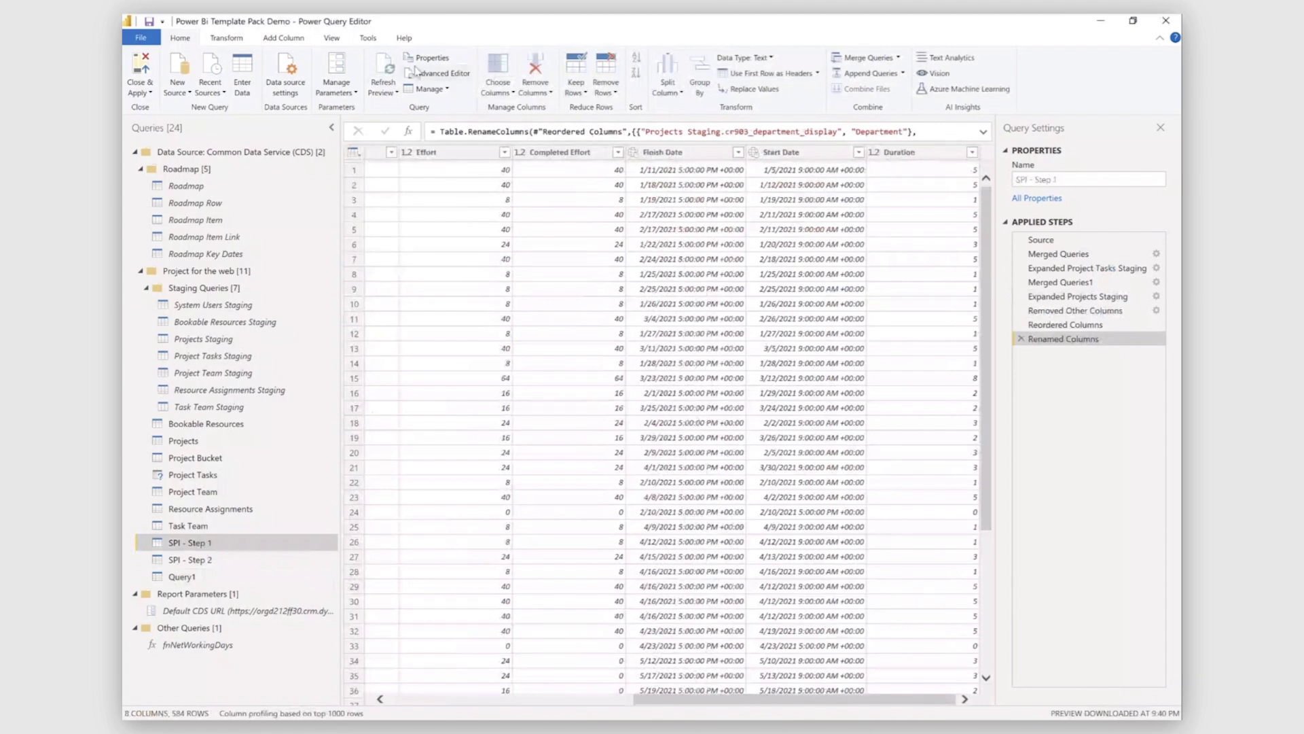
Add a custom column named Task Budget with the formula 100
left_click(283, 38)
left_click(189, 71)
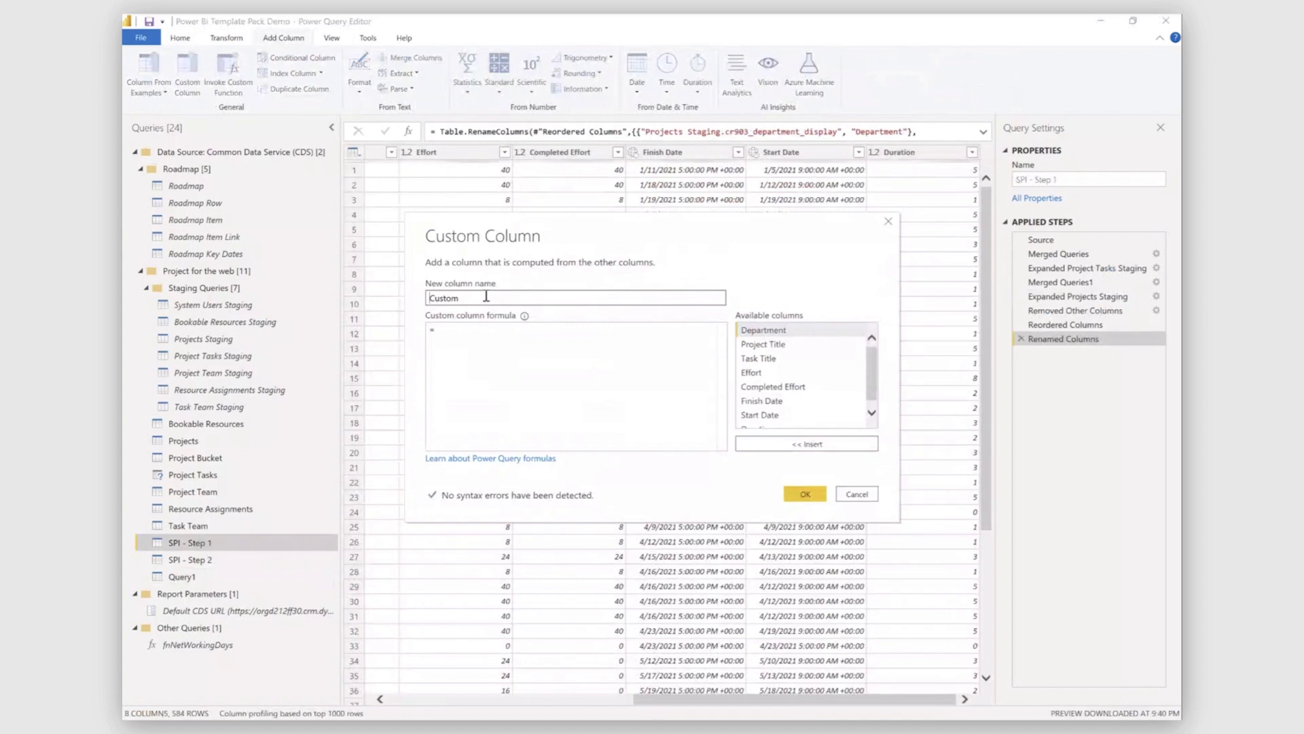
type("Cus")
type("Task ")
type("Budget")
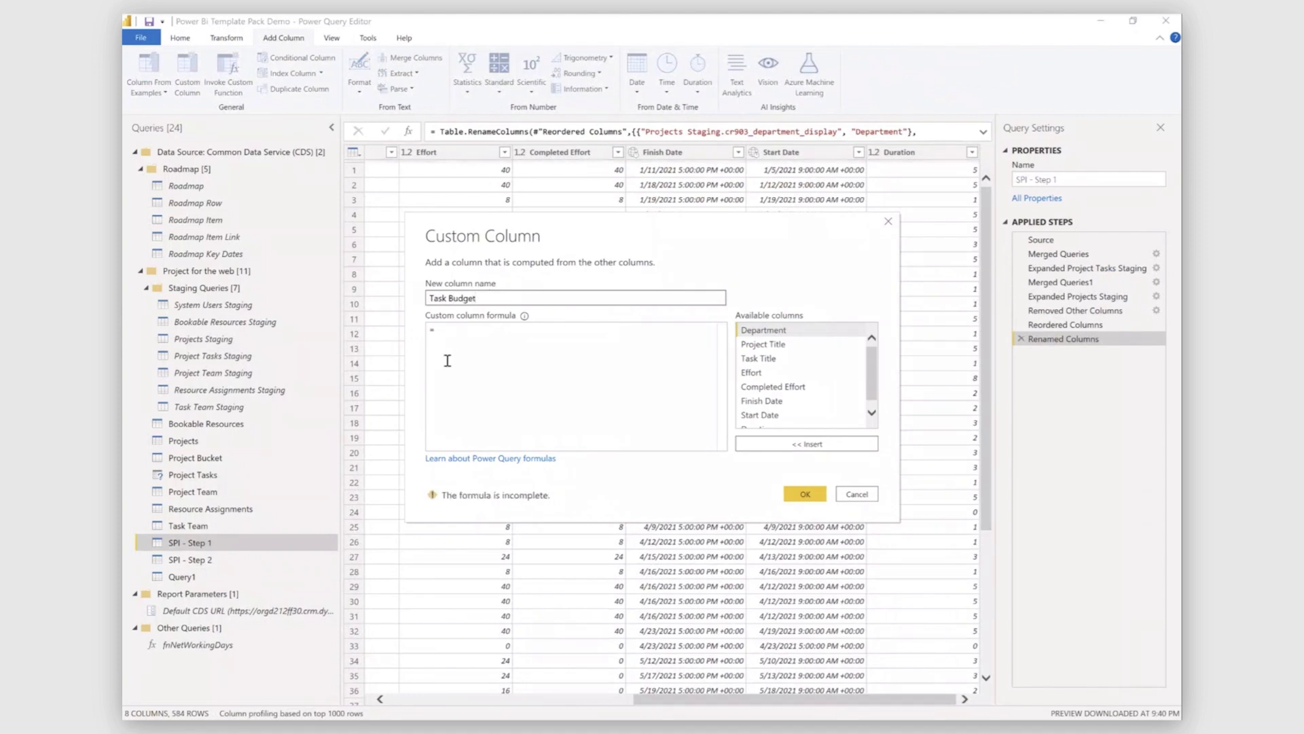
left_click(454, 331)
type("10")
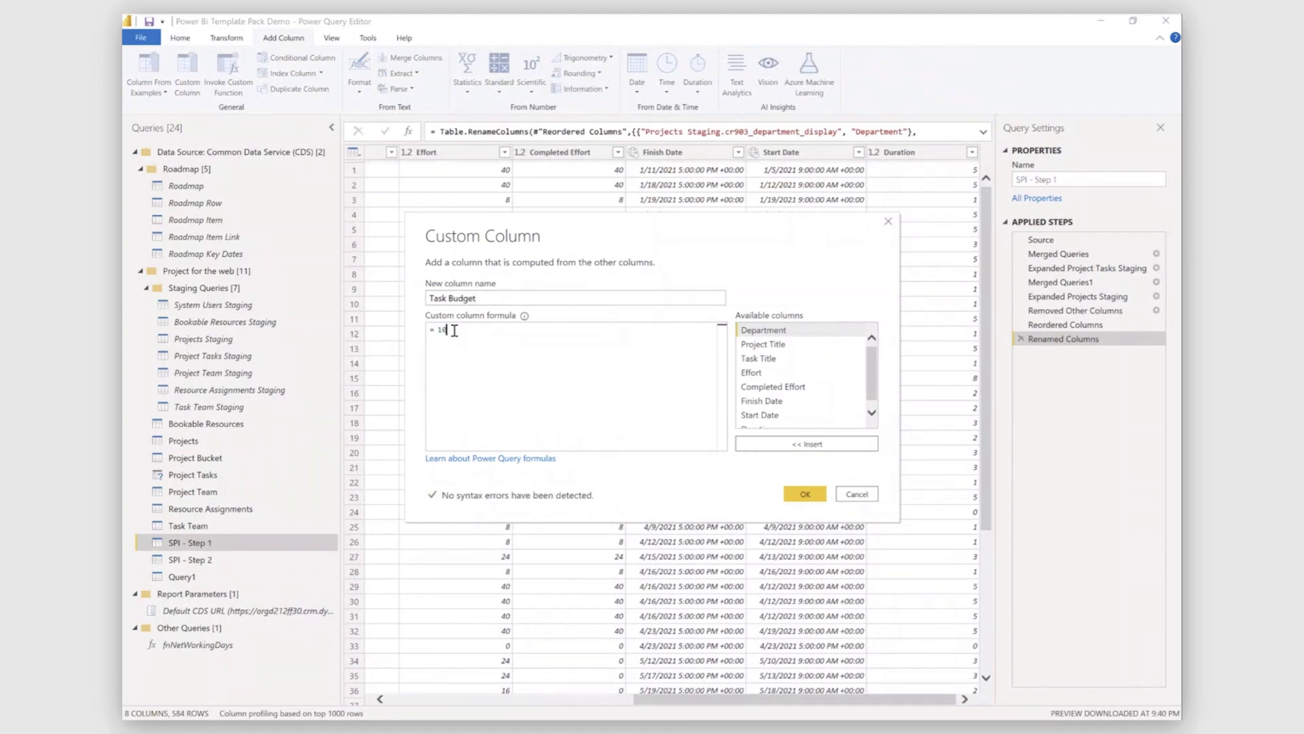
type("0")
left_click(805, 494)
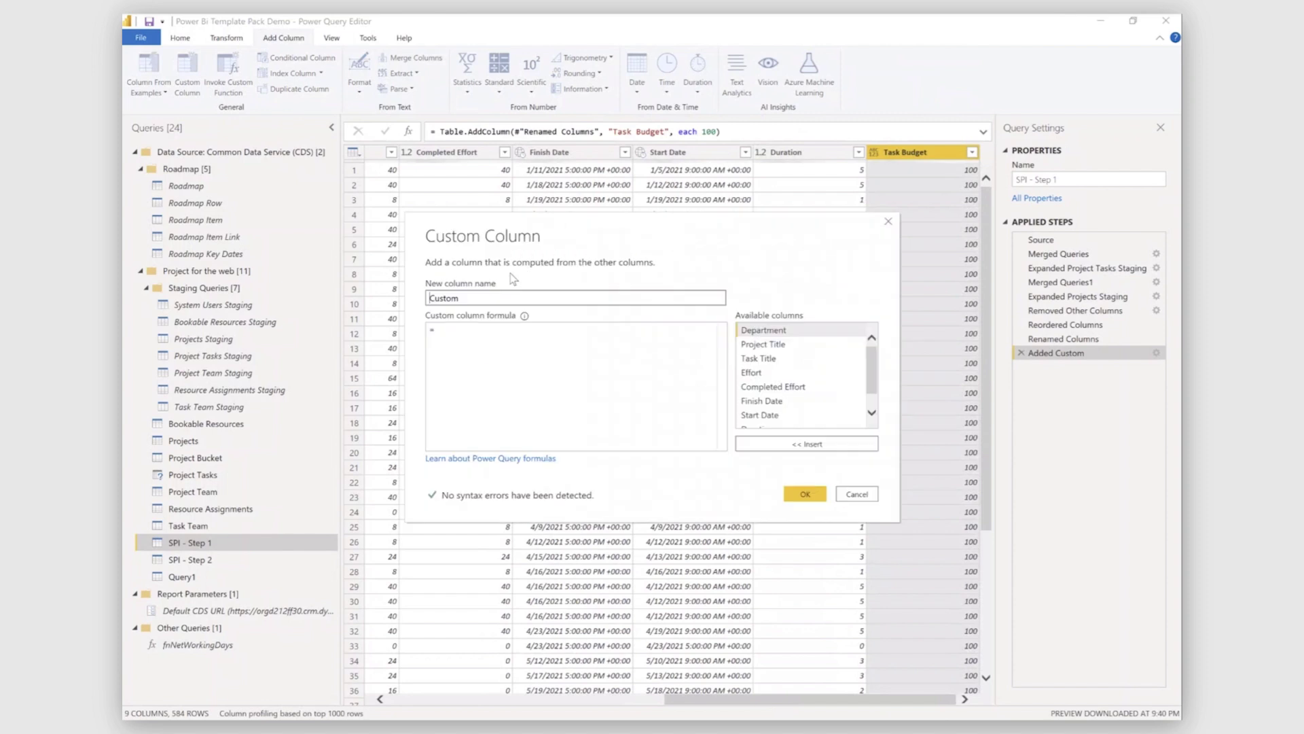
Add an Earned Value custom column: ([Completed Effort]/[Effort])*[Task Budget]
left_click(503, 295)
key("BackSpace")
key("BackSpace")
key("BackSpace")
key("BackSpace")
type("Earned Value")
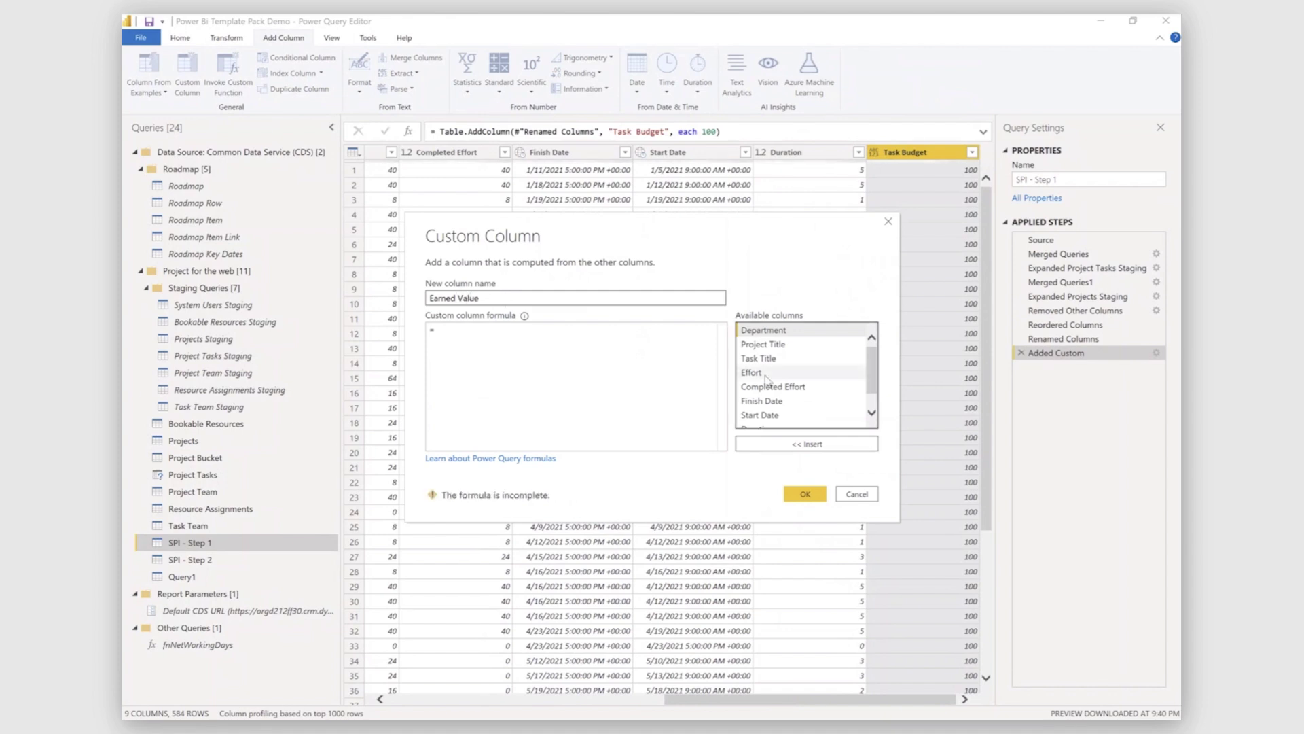
left_click_drag(875, 370, 875, 380)
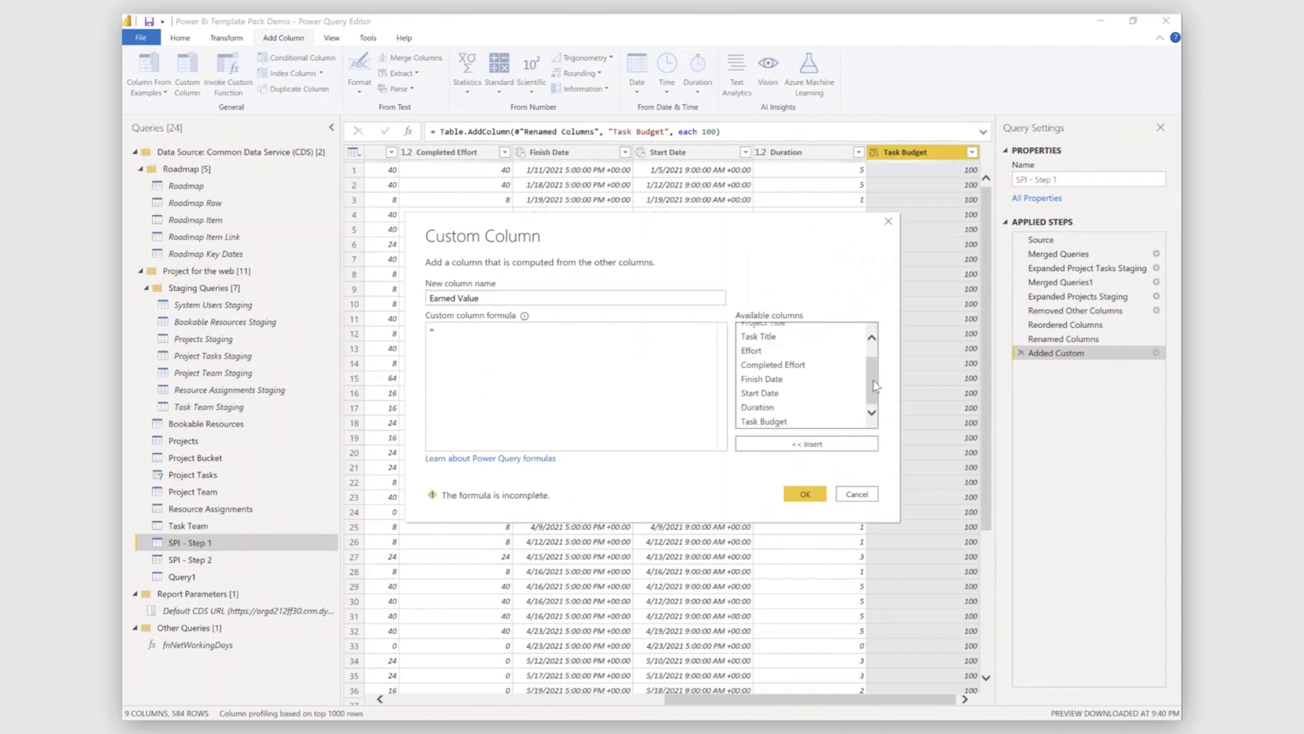
double_click(798, 366)
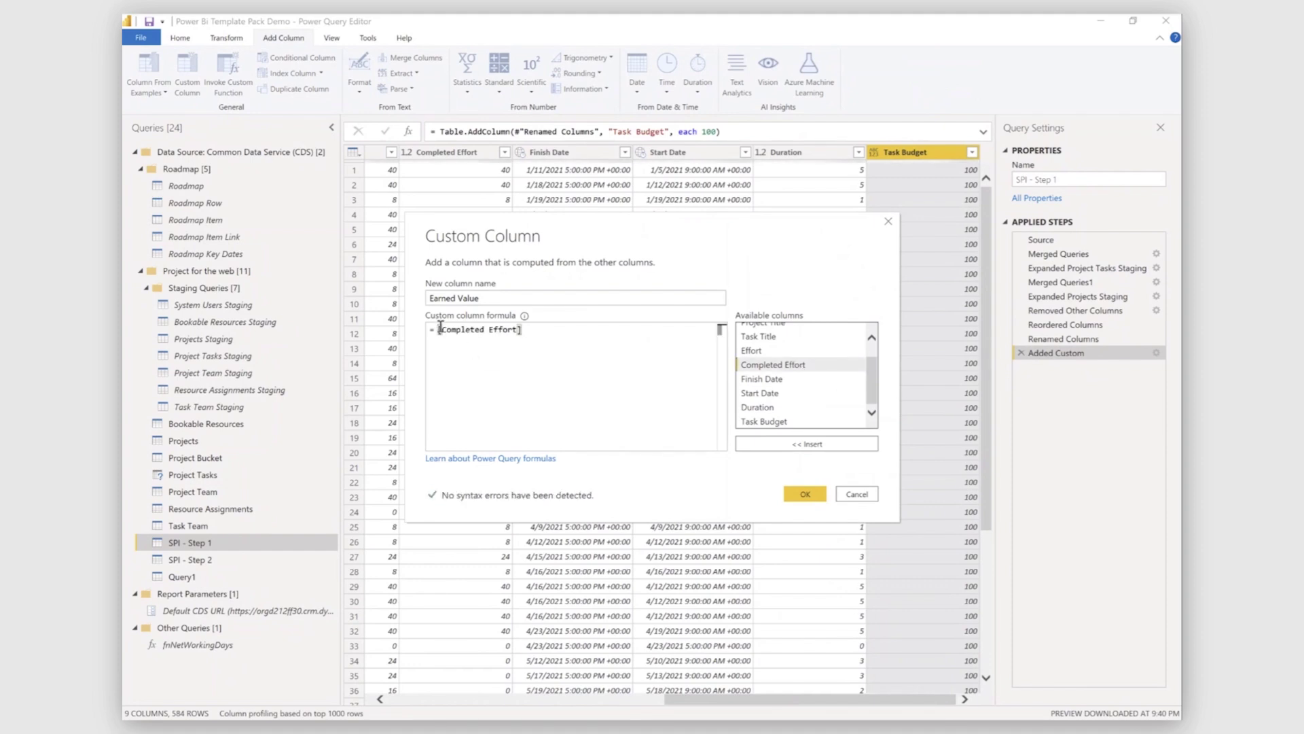
left_click(440, 329)
type("(")
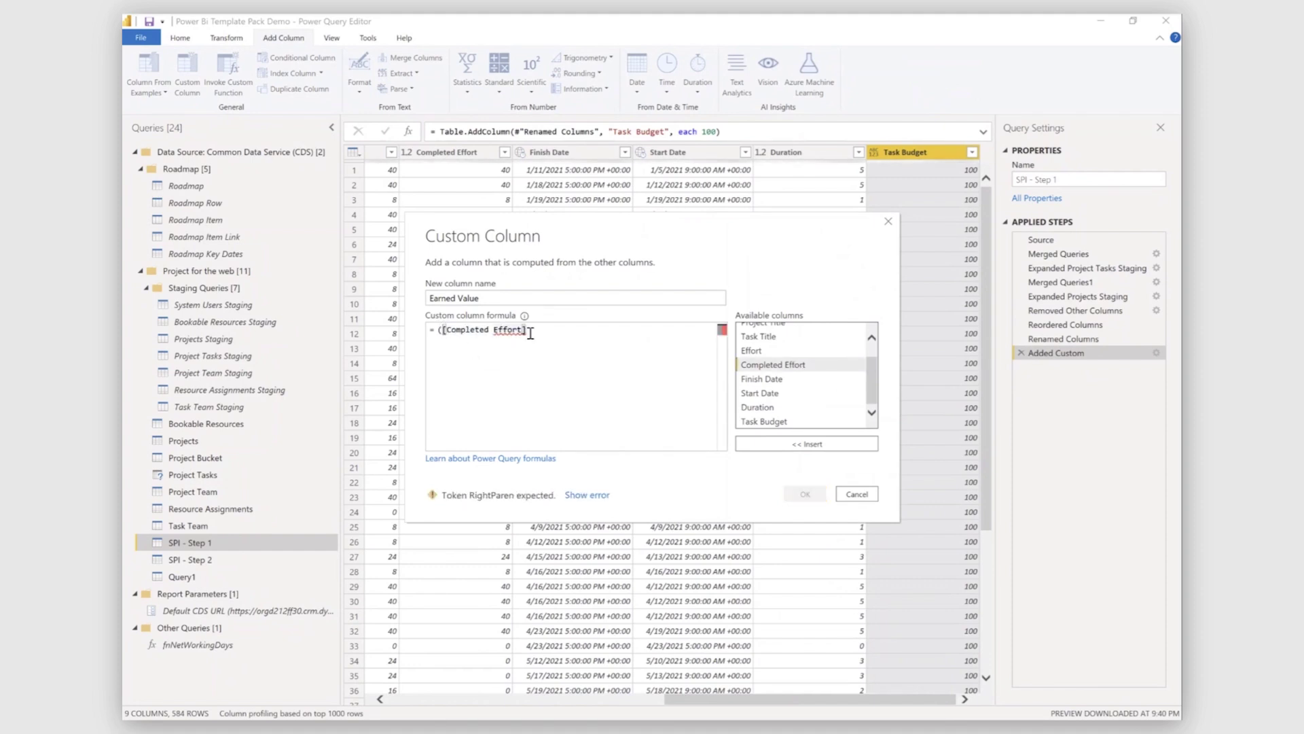
left_click(531, 333)
type("/")
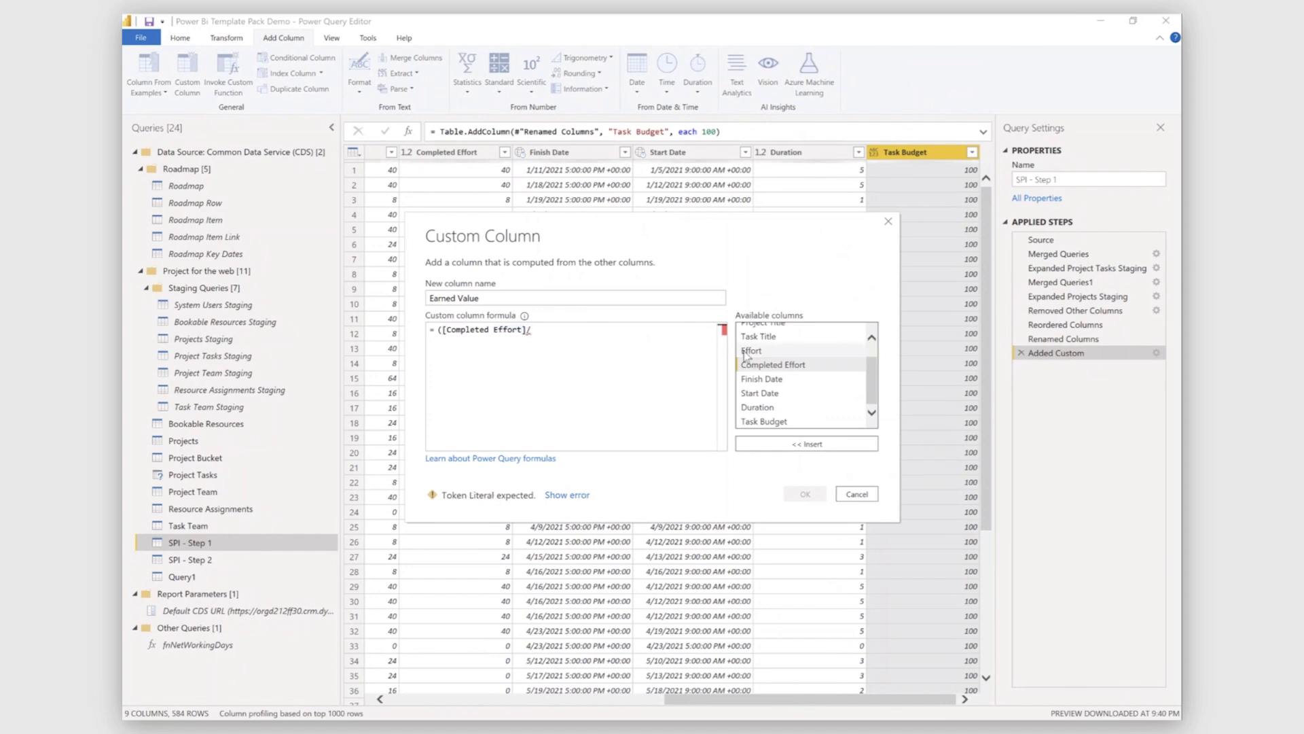
double_click(751, 350)
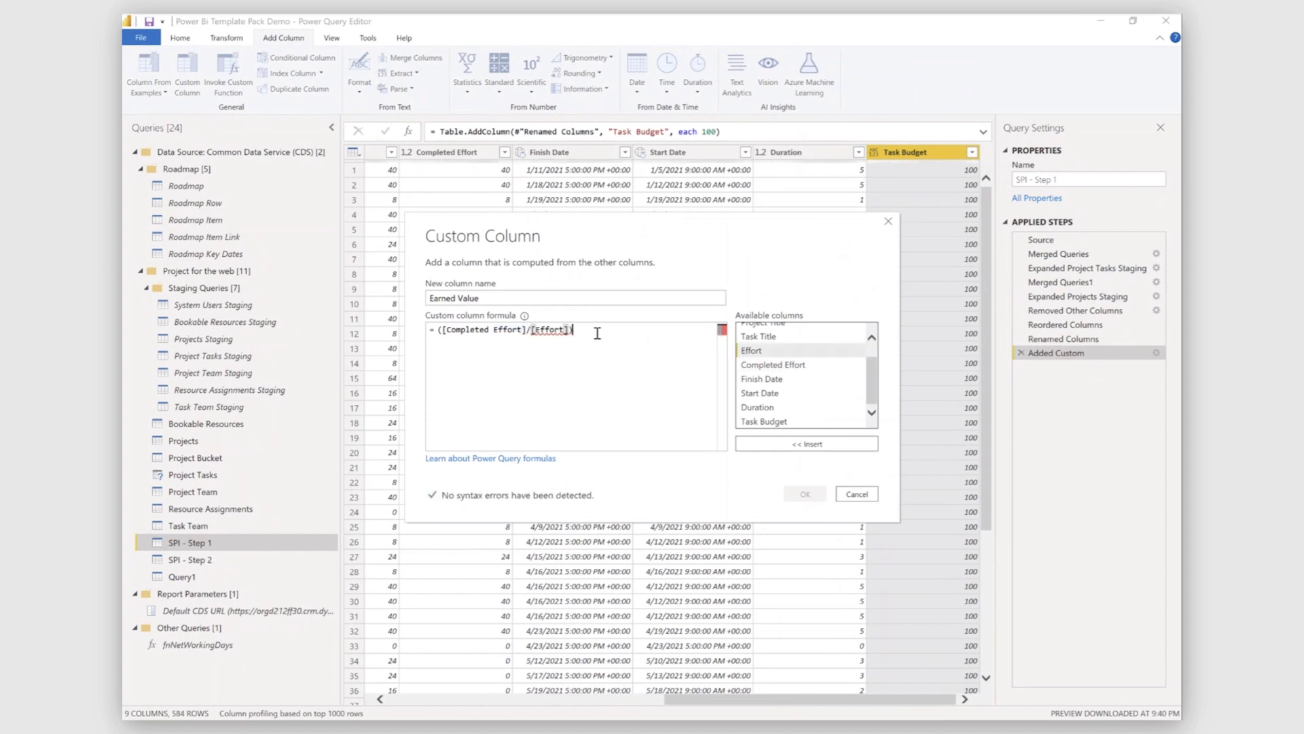
type(")*")
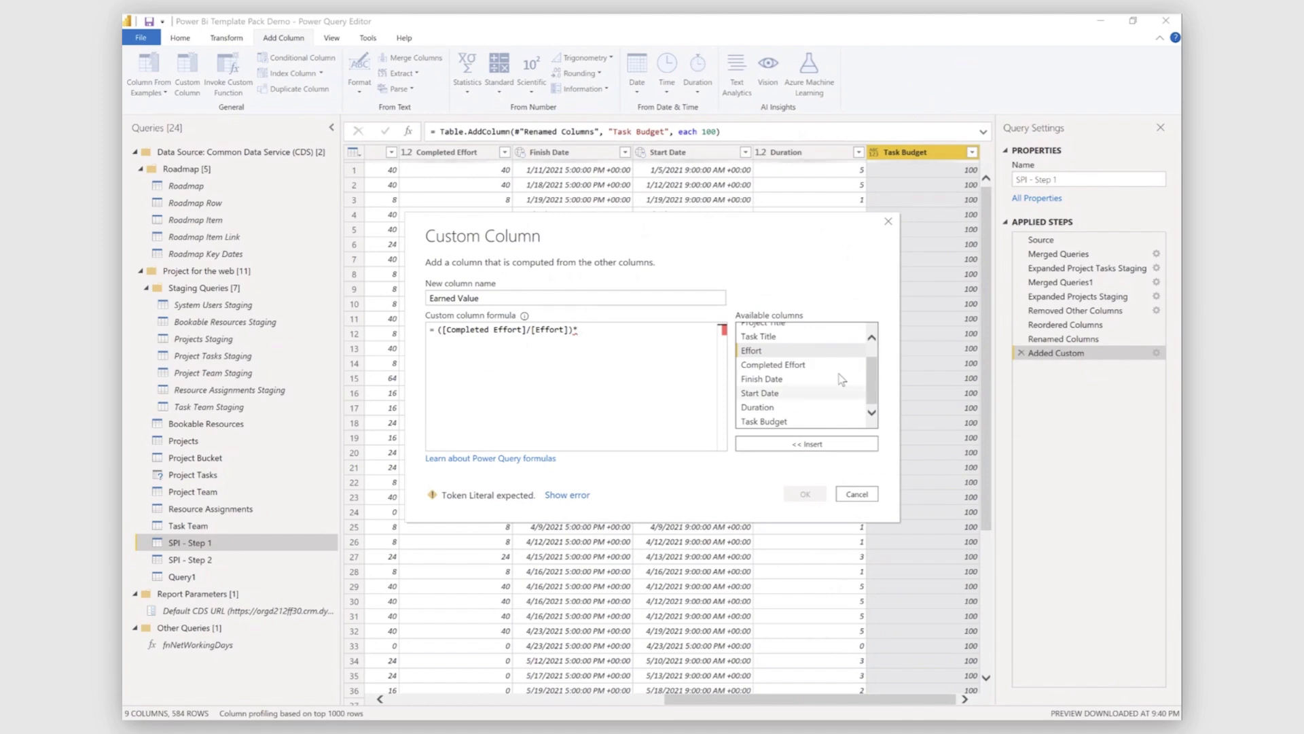
double_click(776, 421)
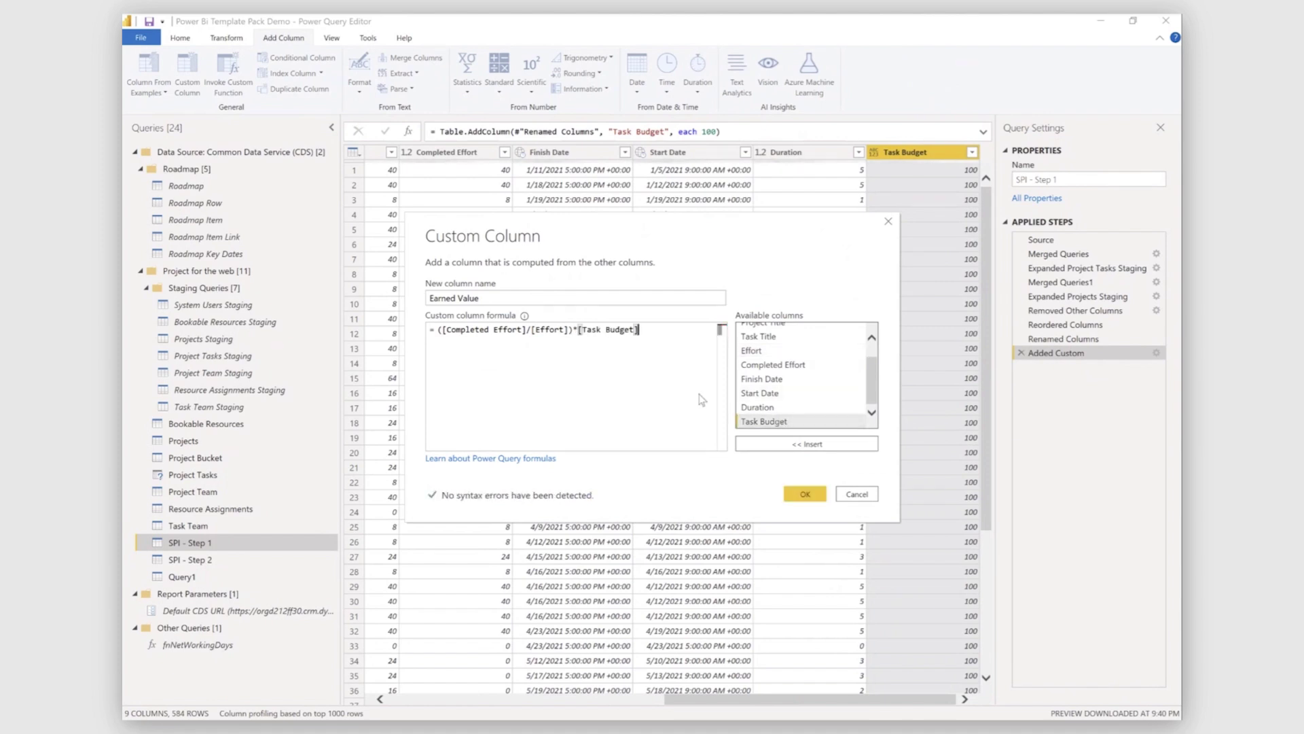
left_click(803, 496)
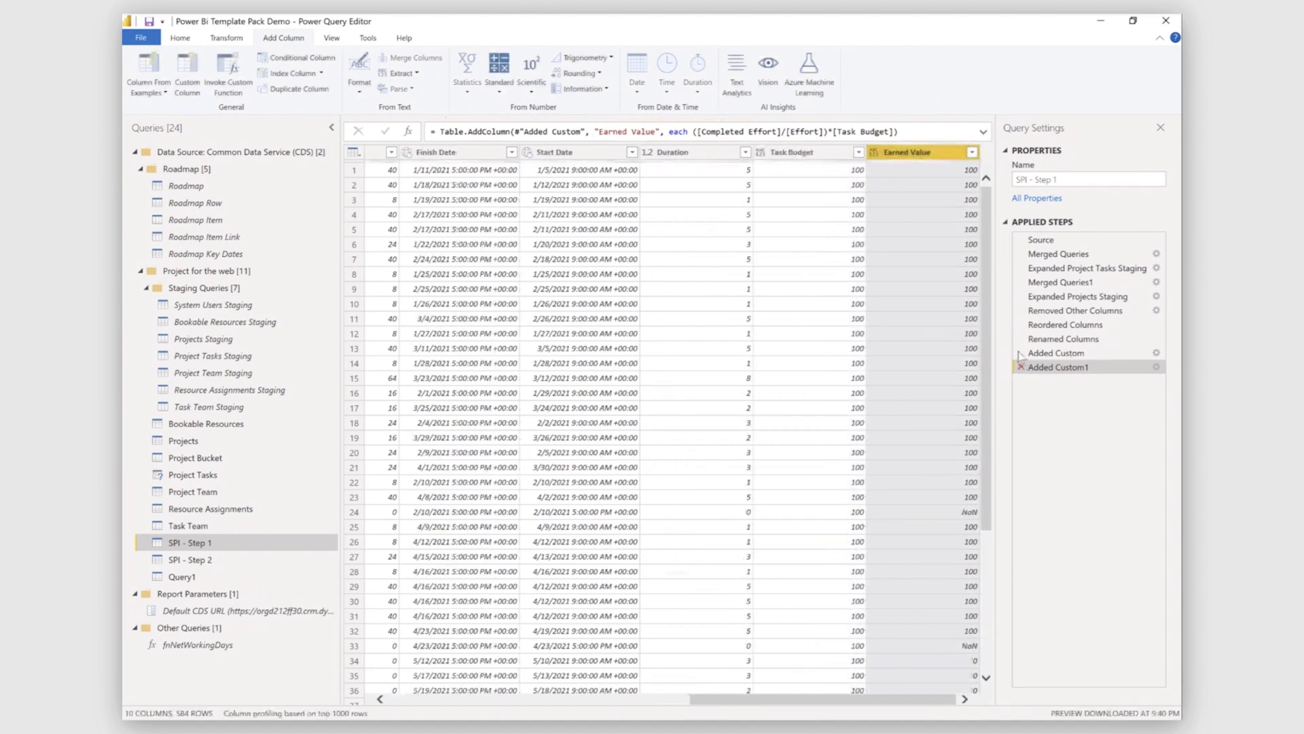
Delete the Earned Value and Task Budget steps, review SPI - Step 2, then open fnNetWorkingDays
left_click(1021, 367)
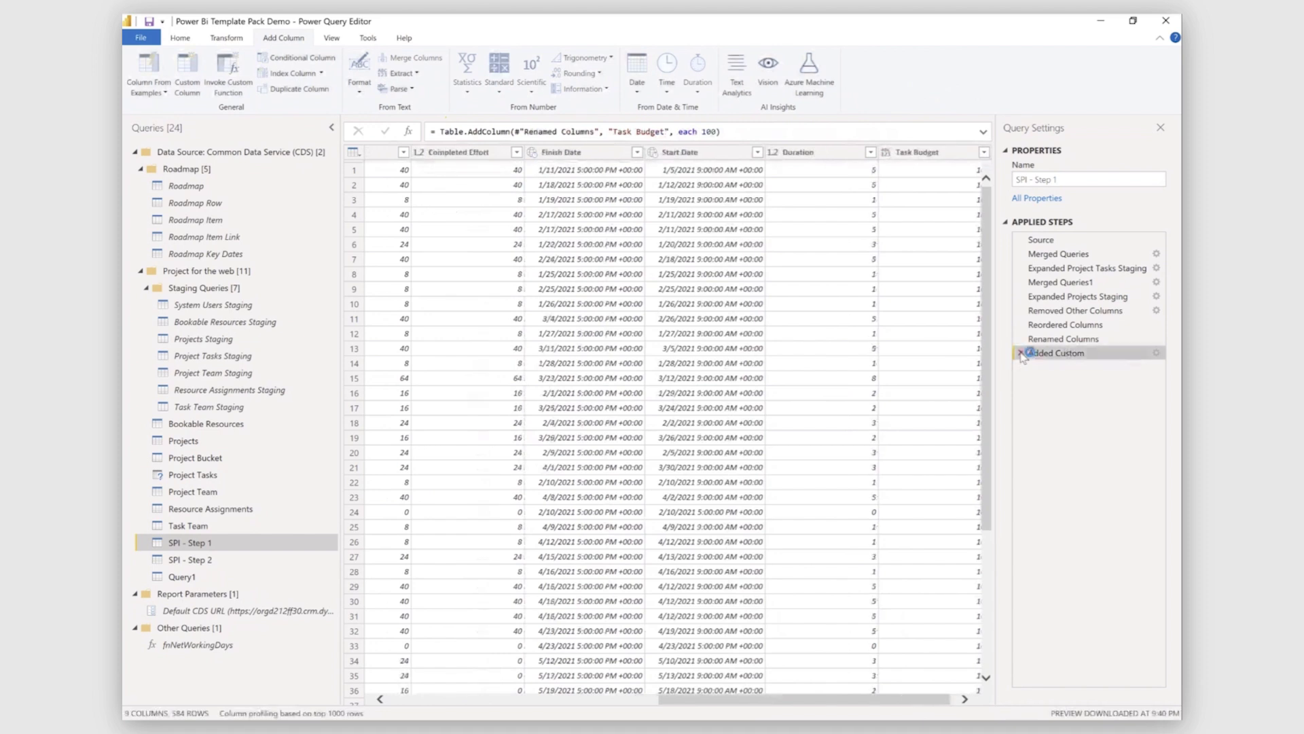
left_click(1021, 352)
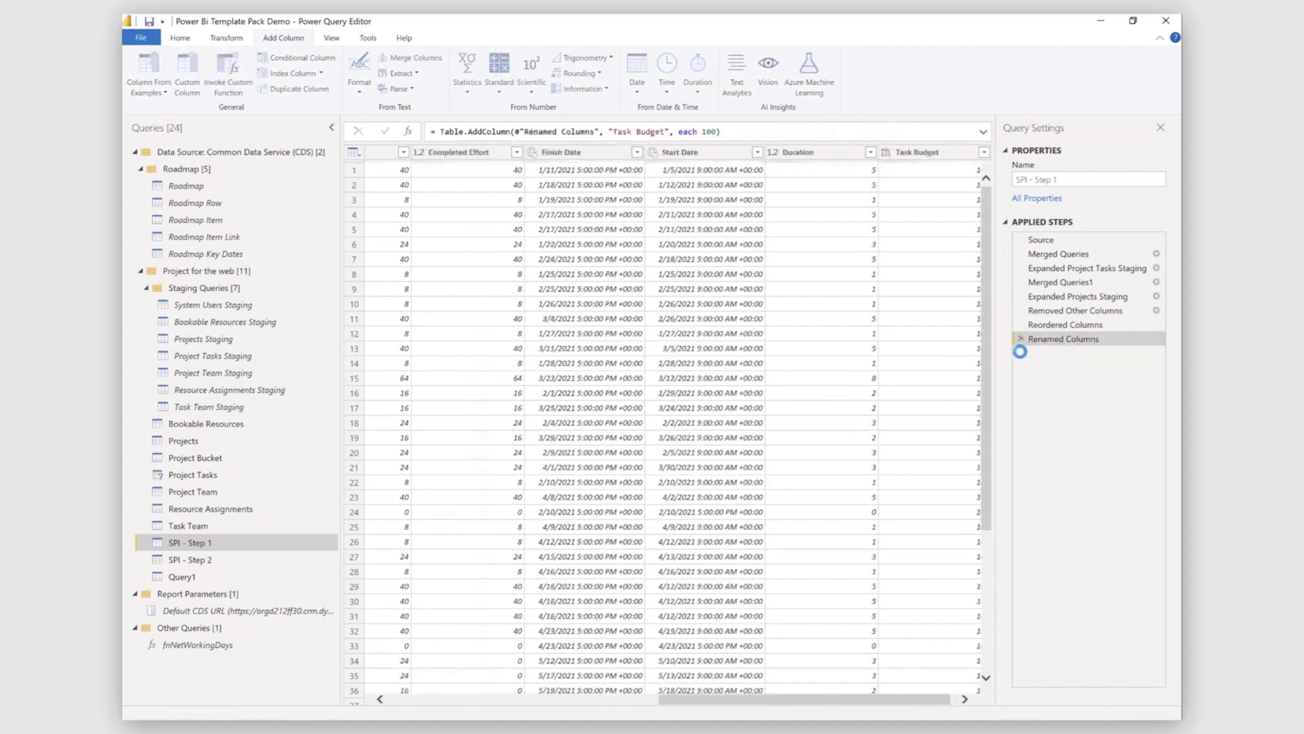
left_click(189, 561)
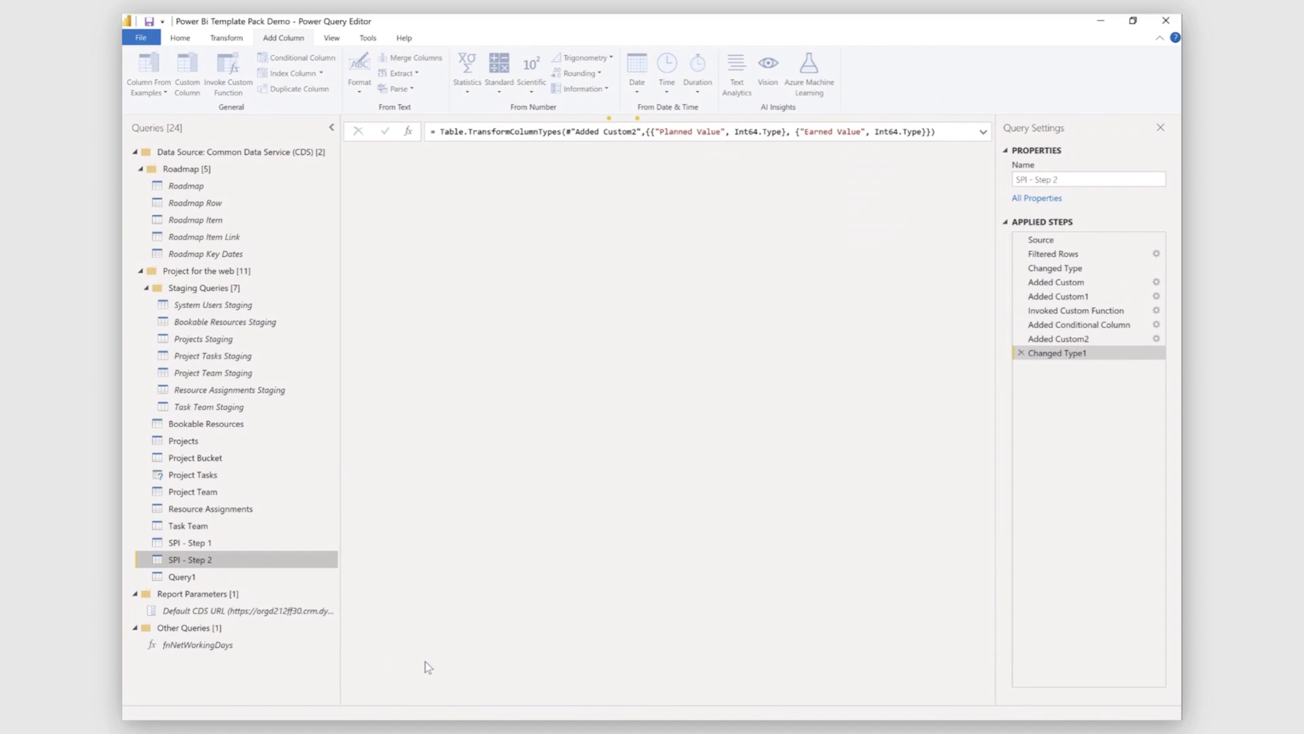
left_click_drag(588, 701, 892, 703)
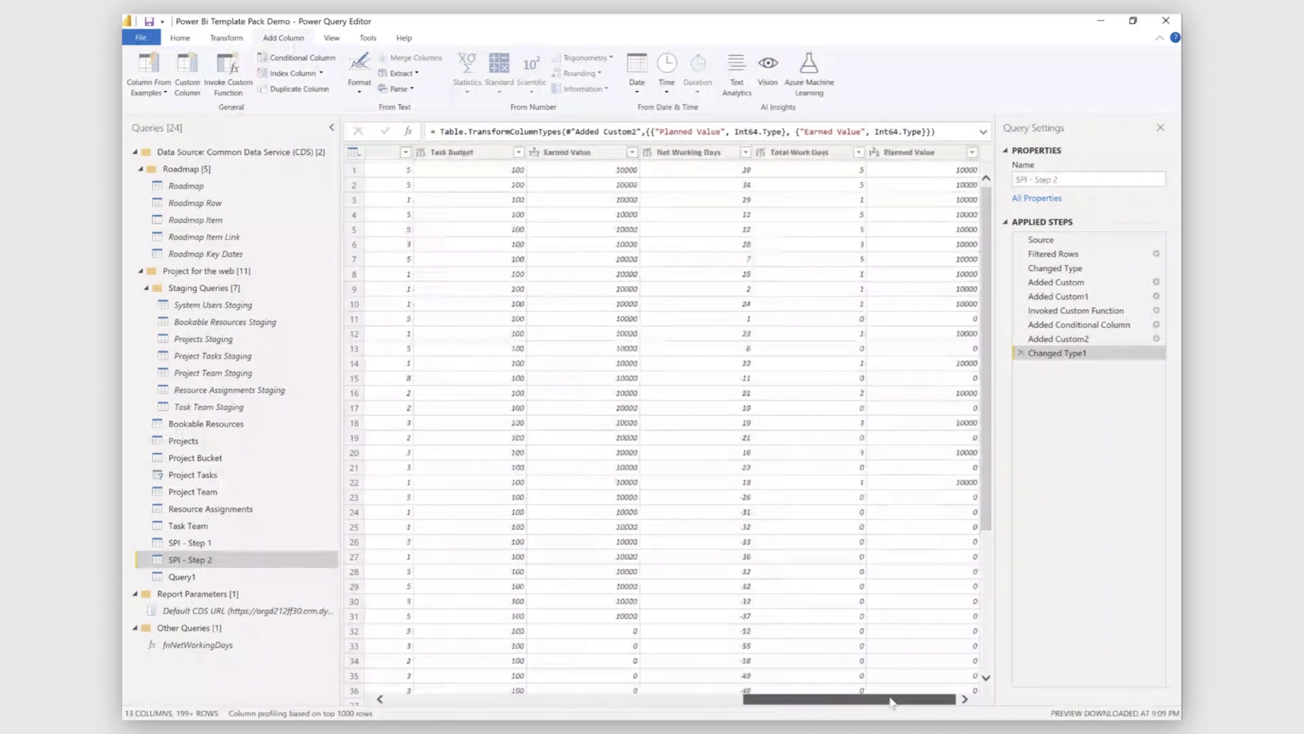
left_click(954, 158)
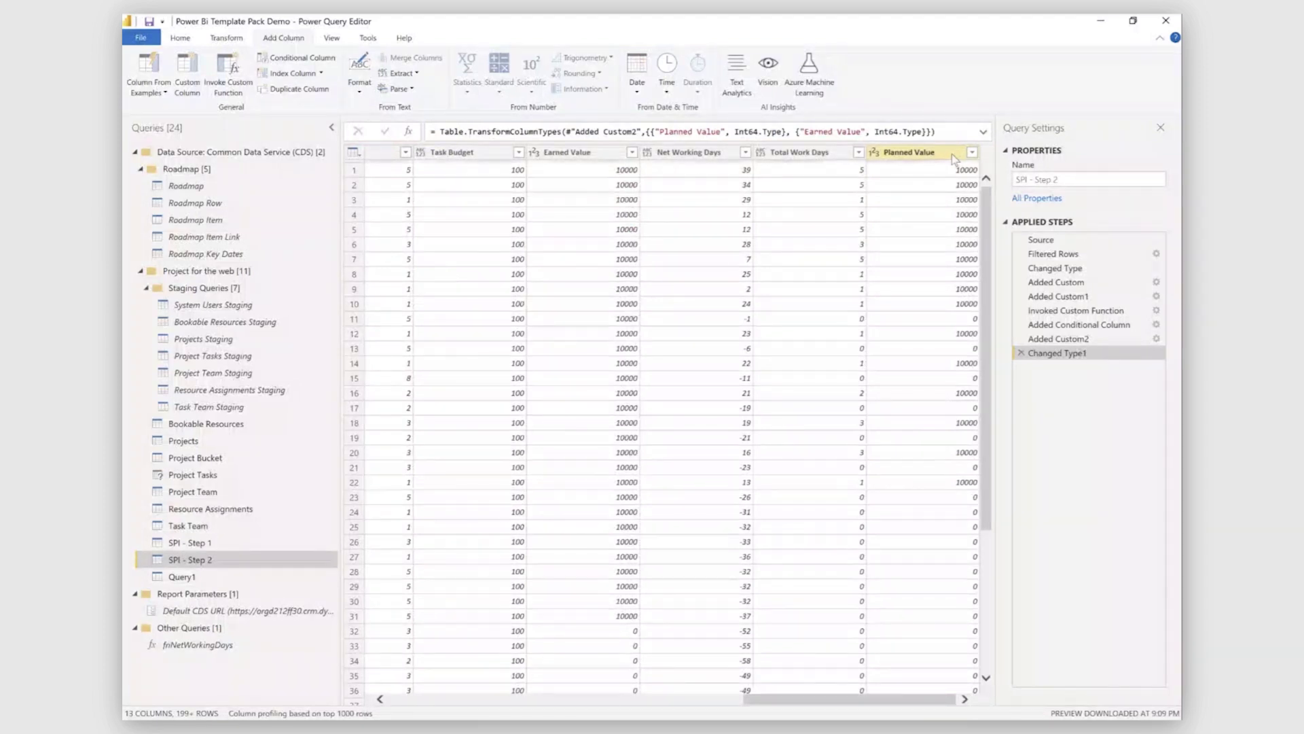
left_click(222, 646)
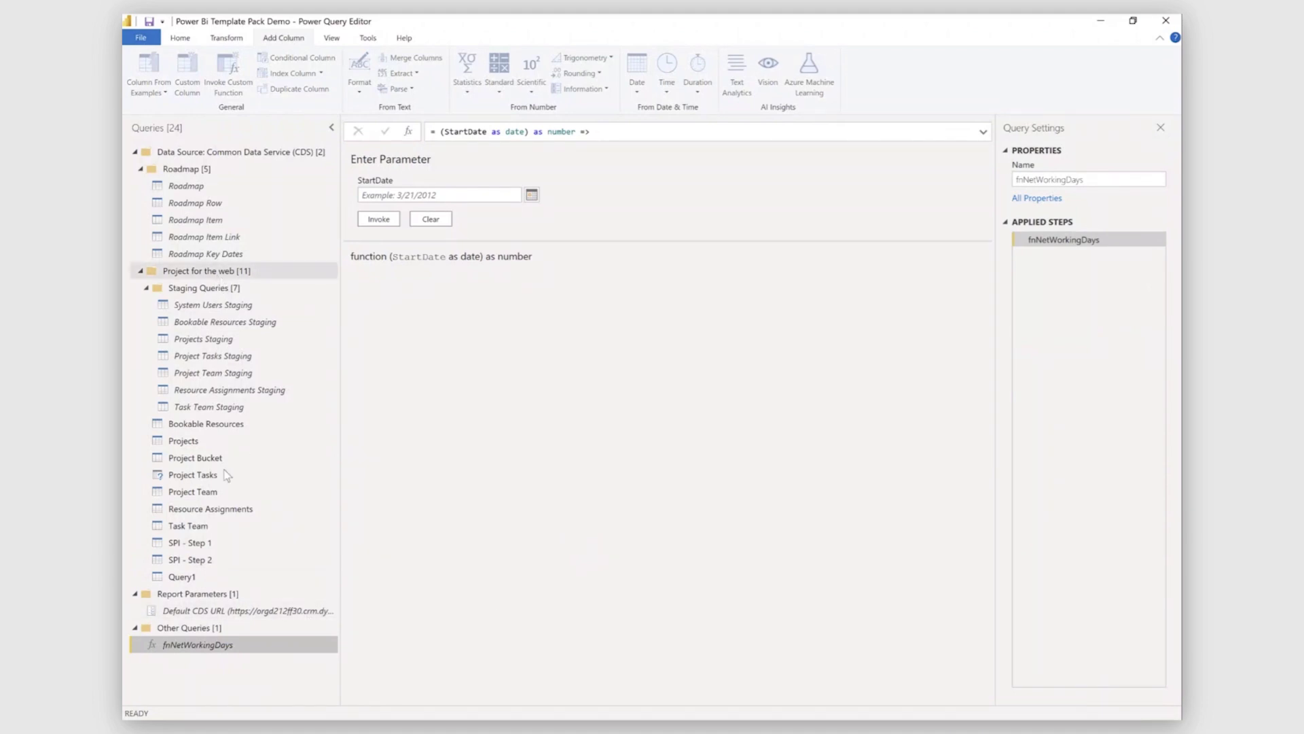
Return to the Home ribbon and minimize the Power Query Editor to show Variance Report 1
left_click(184, 40)
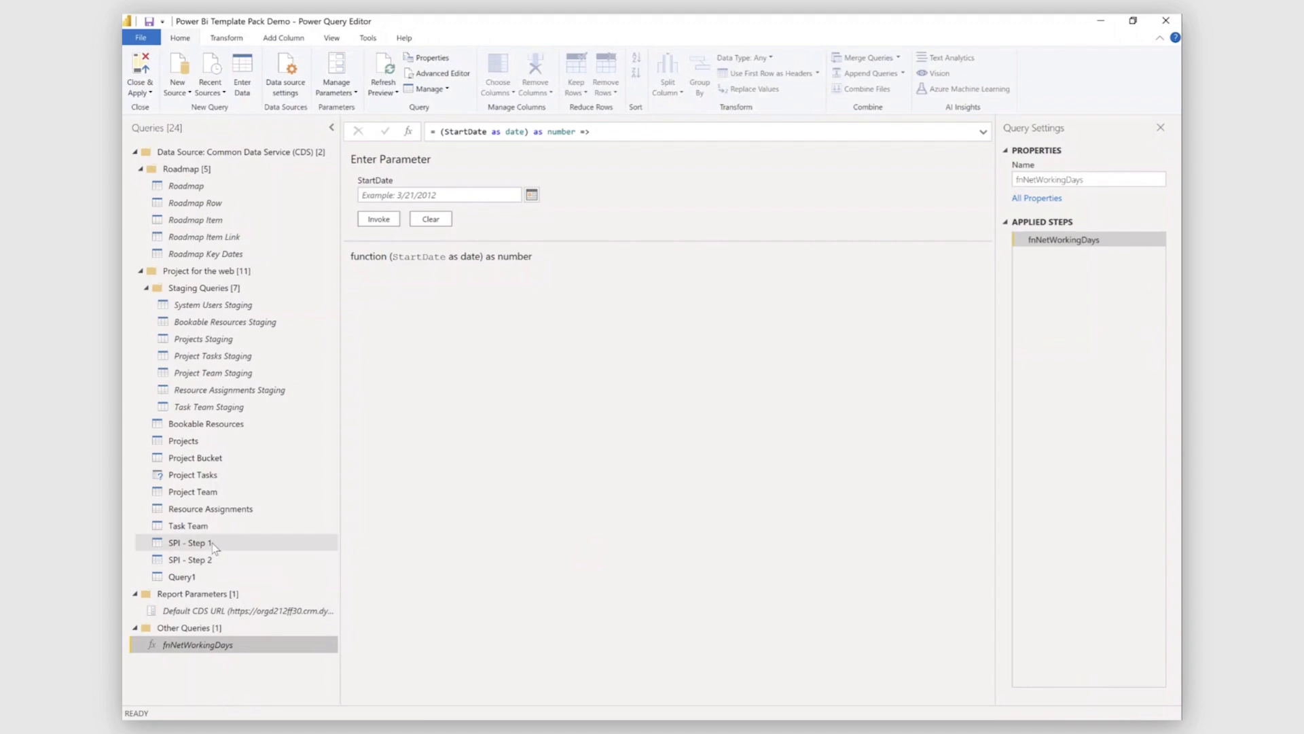
left_click(1101, 26)
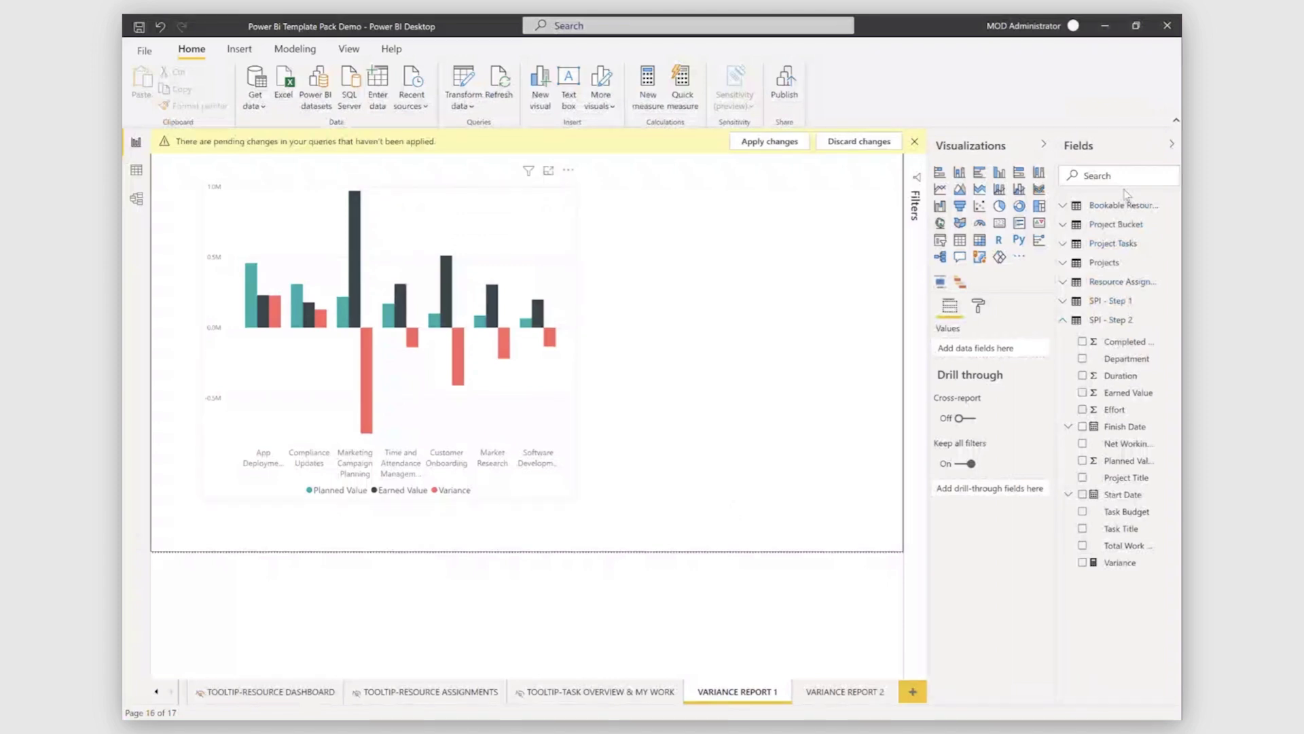
Start a quick measure on SPI - Step 2, browse its options, cancel, then select Variance
left_click(1019, 190)
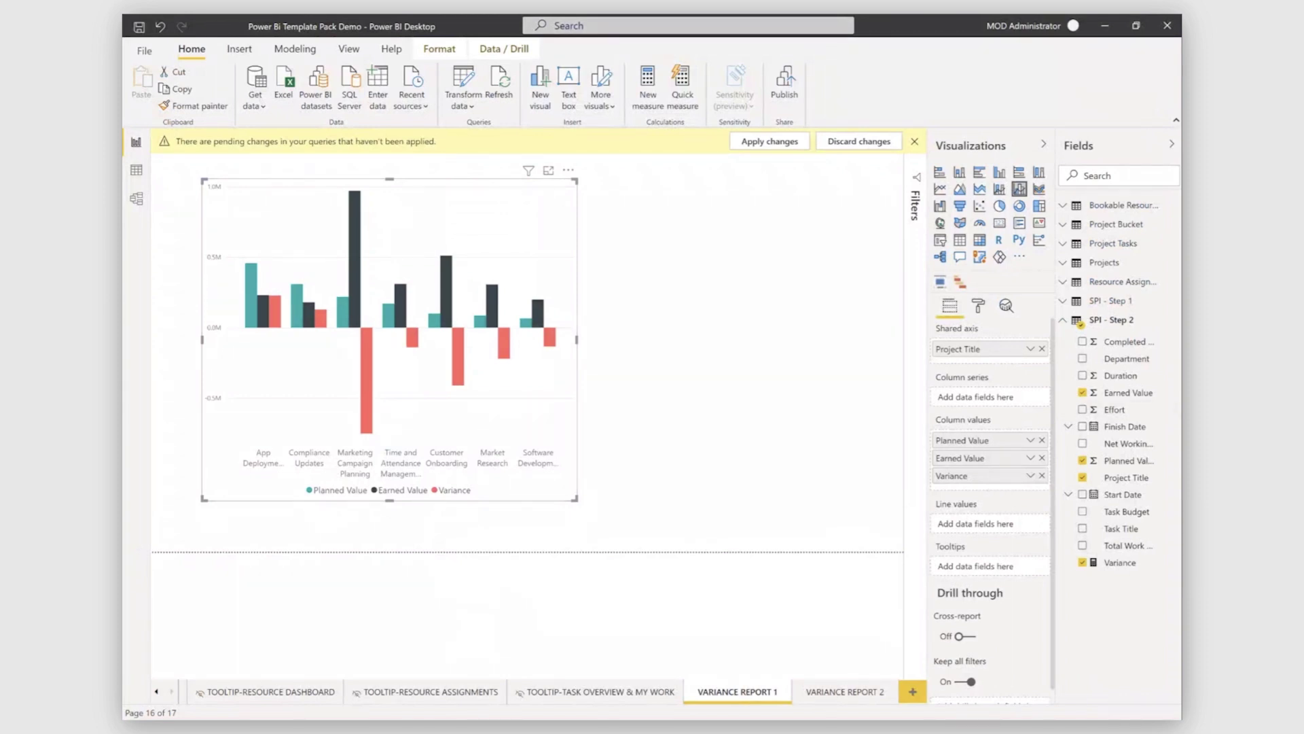
left_click(1173, 322)
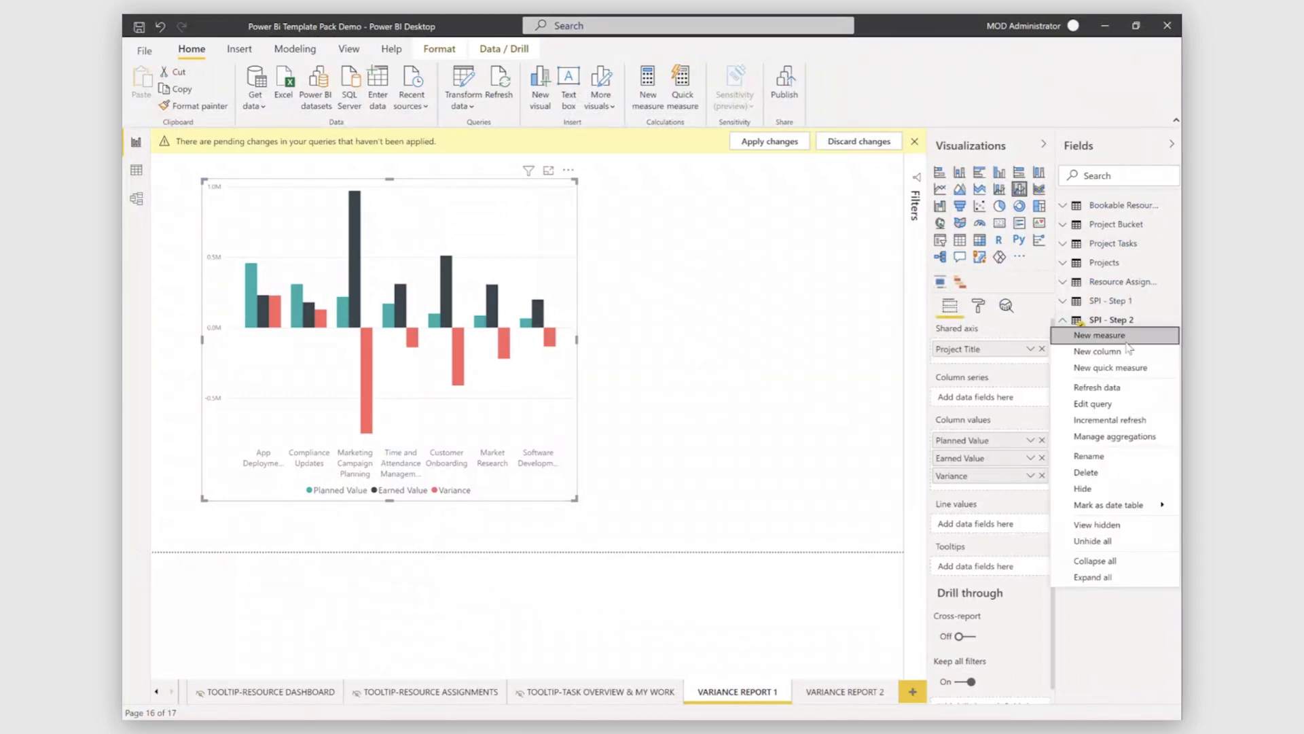
left_click(1113, 368)
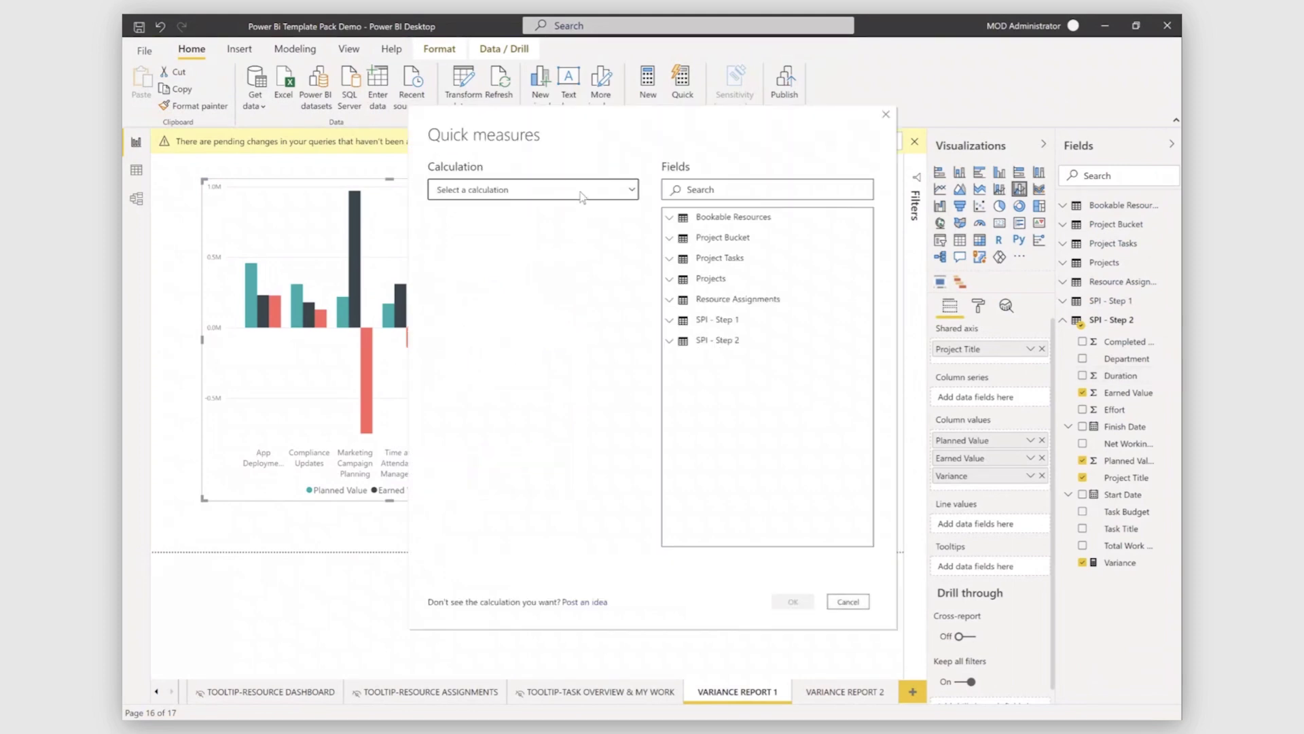
left_click(581, 193)
scroll(517, 339, "down", 4)
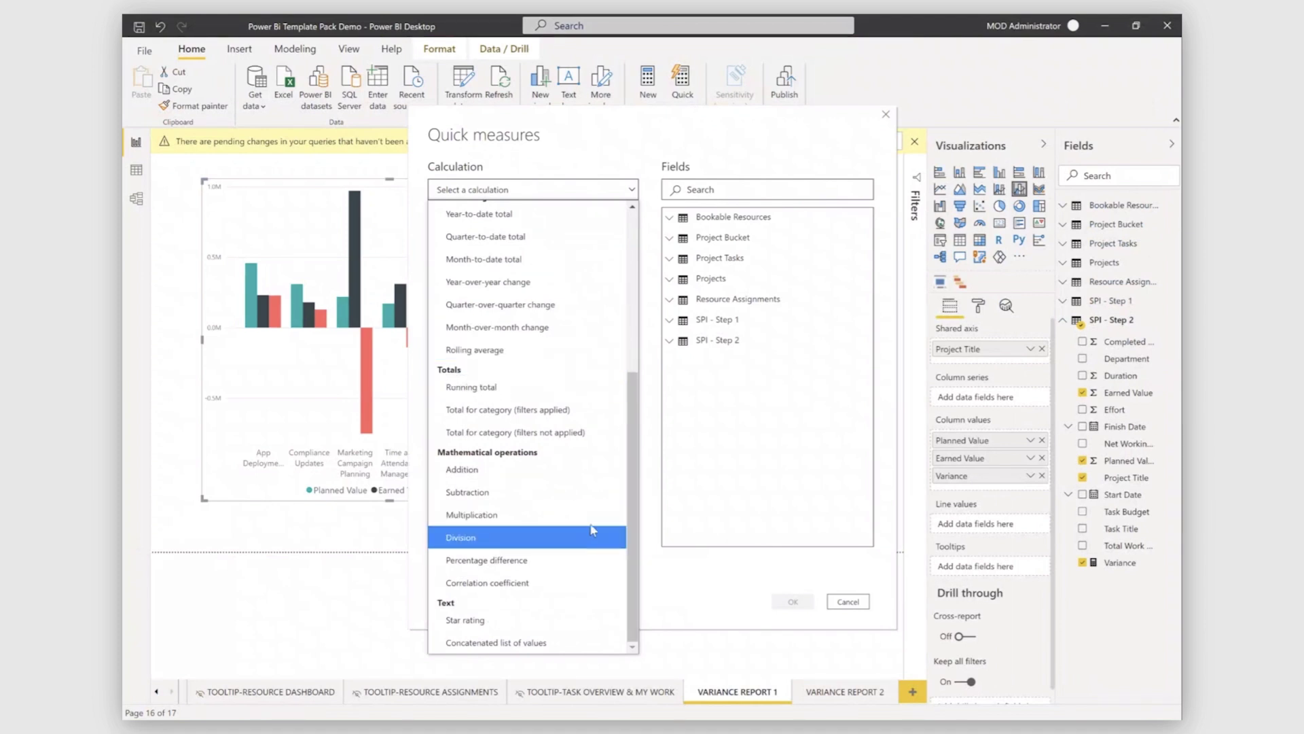
left_click(670, 343)
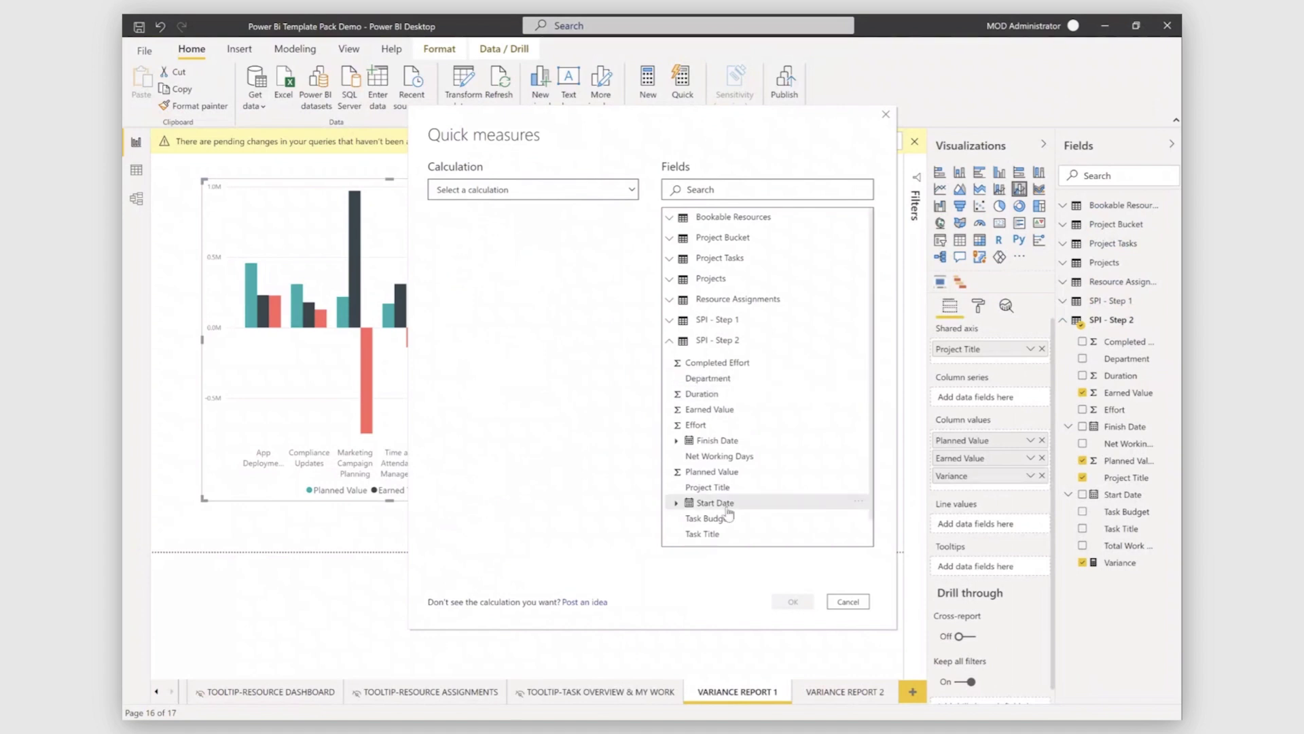
left_click(850, 604)
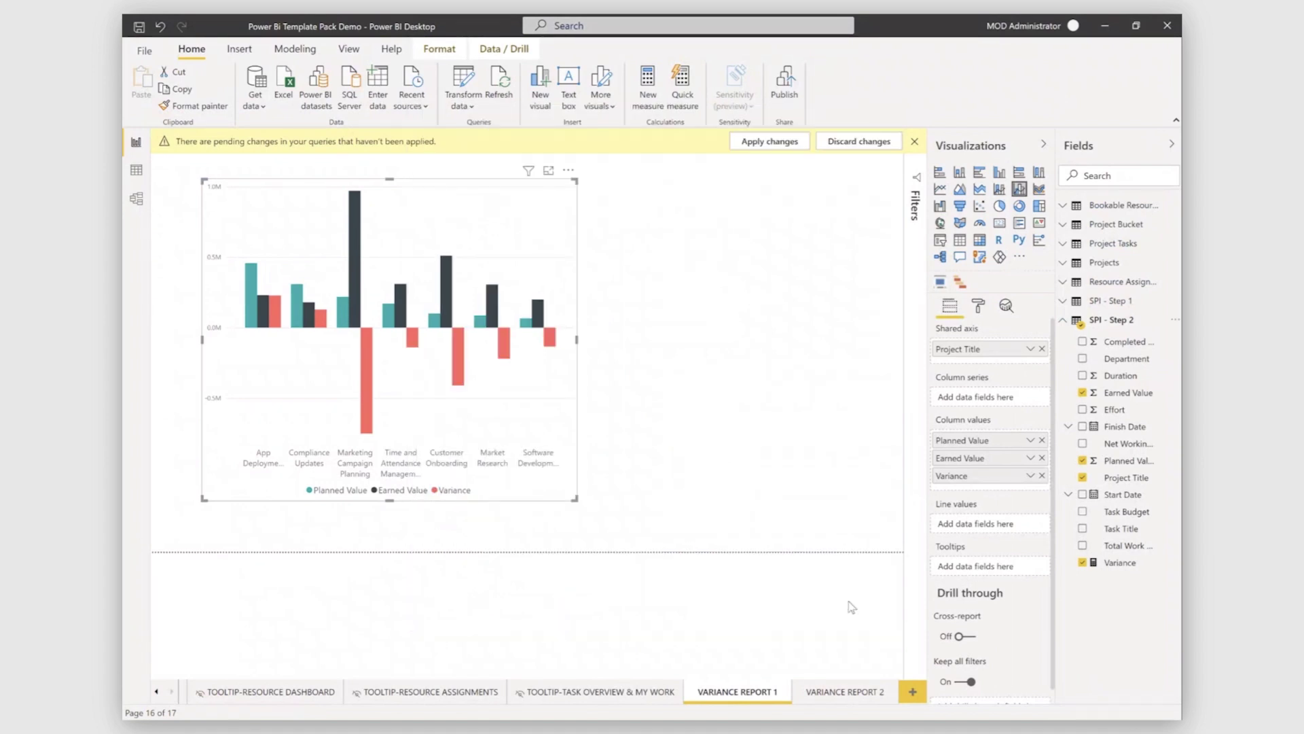
left_click(1121, 563)
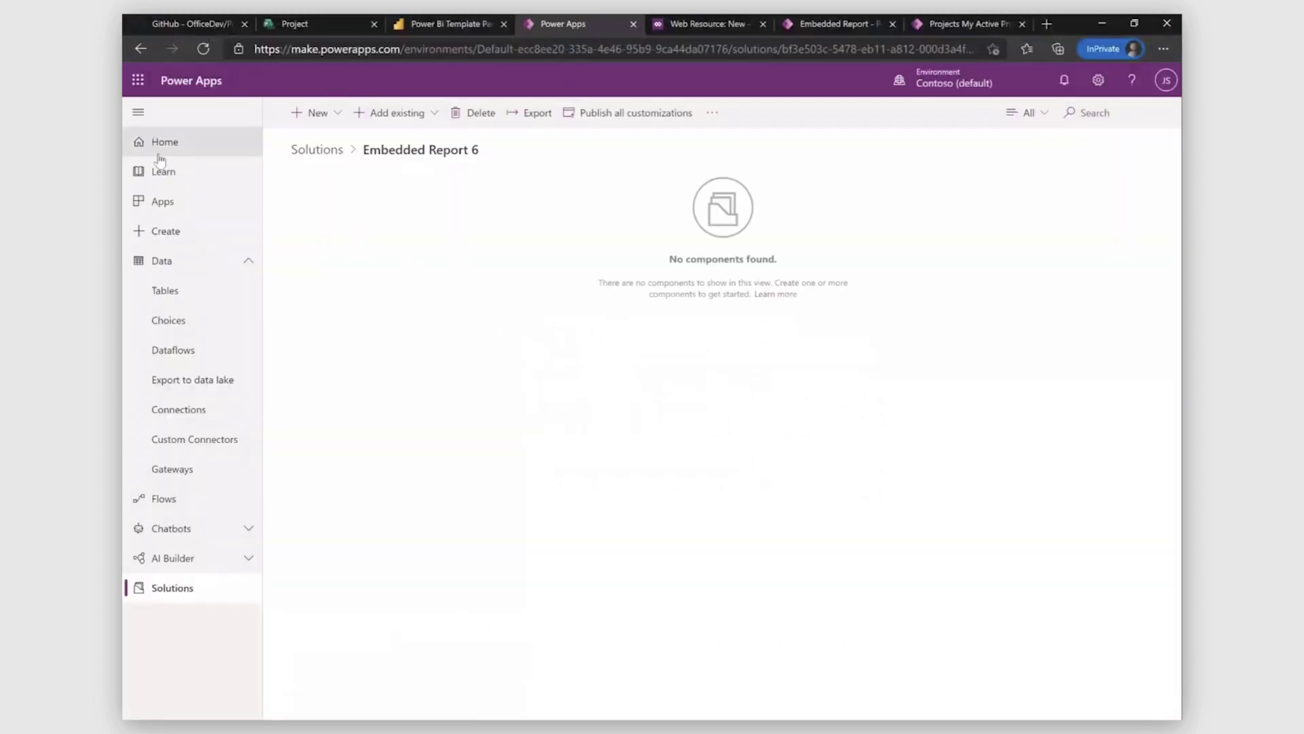
Open the Software Development project record from Home, then begin entering make.powerapps.com
left_click(160, 158)
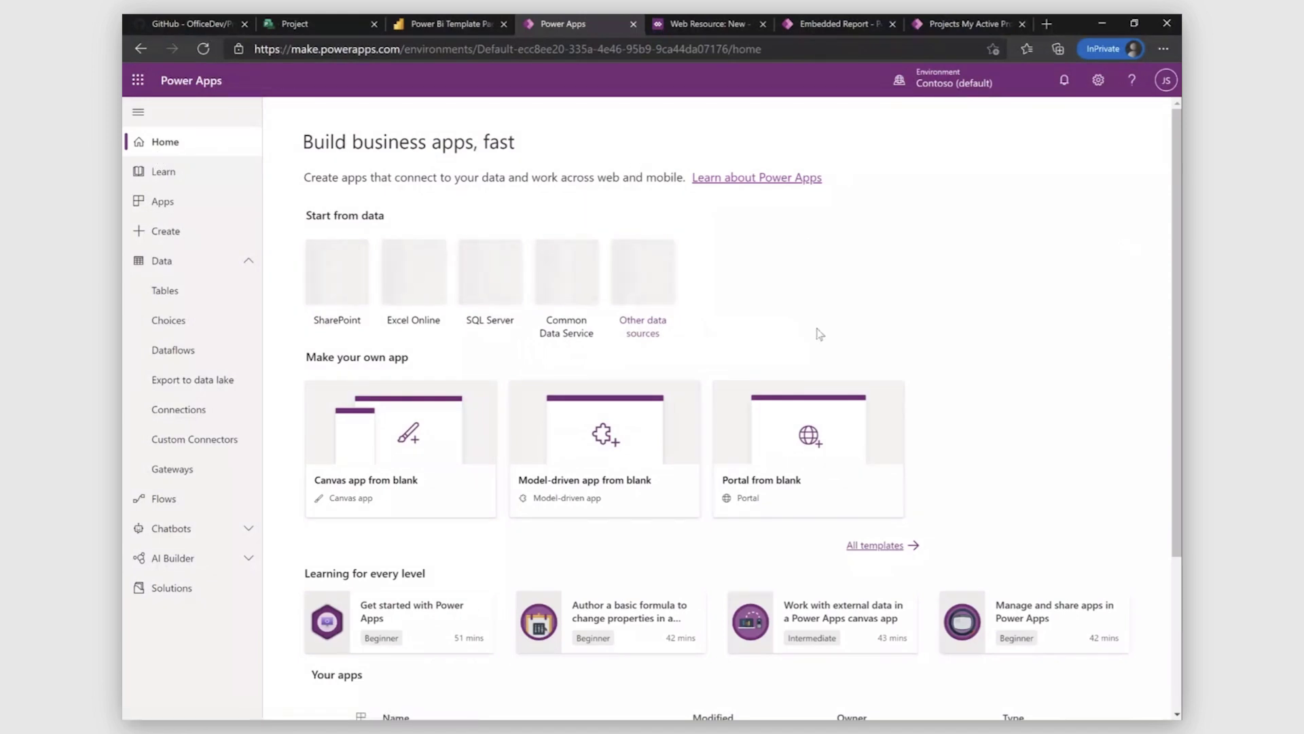
left_click_drag(1176, 282, 1177, 401)
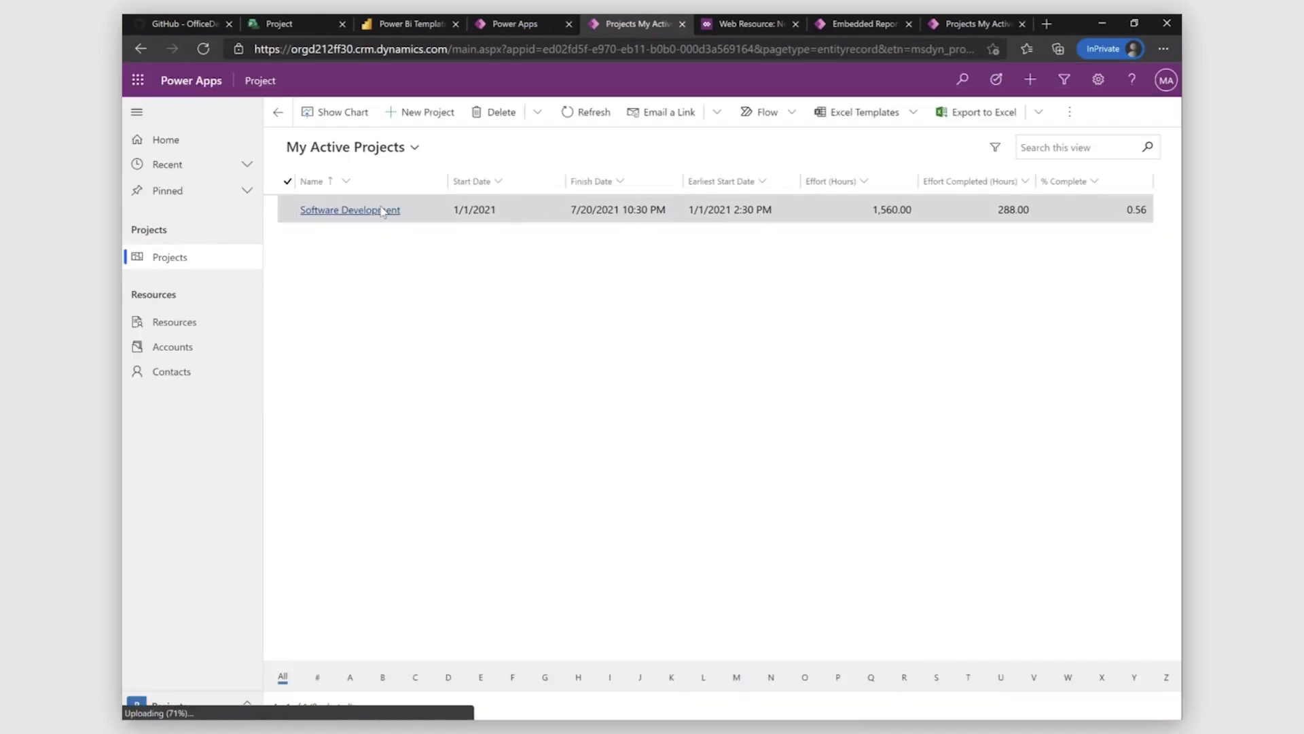
left_click(382, 210)
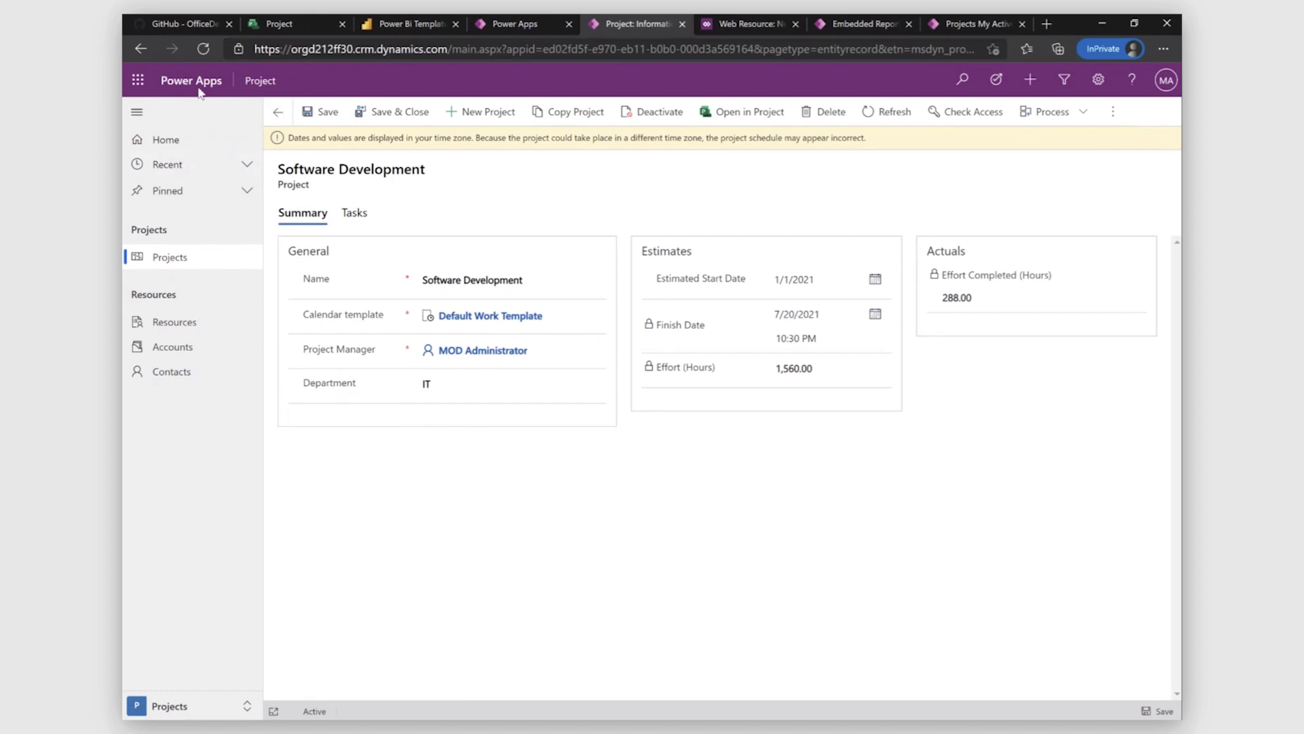
left_click(377, 48)
type("make.powerapps.com")
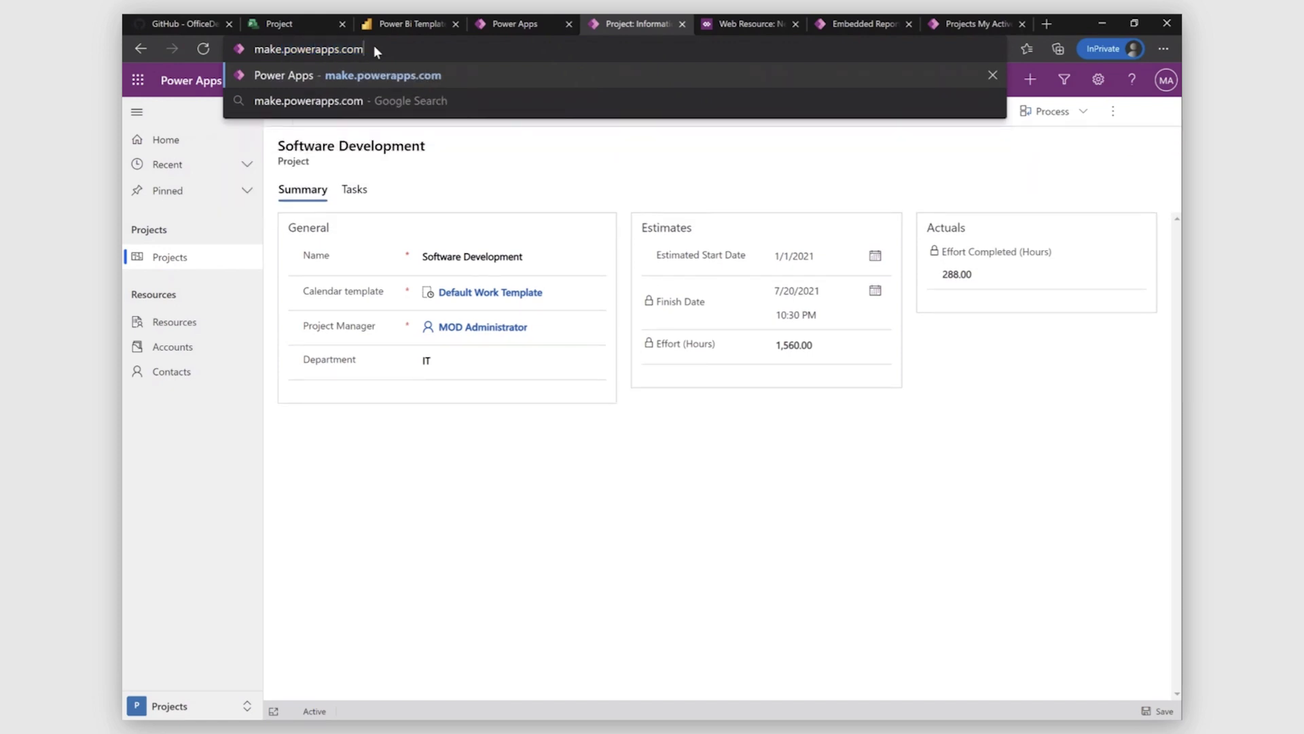
Load make.powerapps.com, search the tables for 'pro' and open the Project table's columns
key("Return")
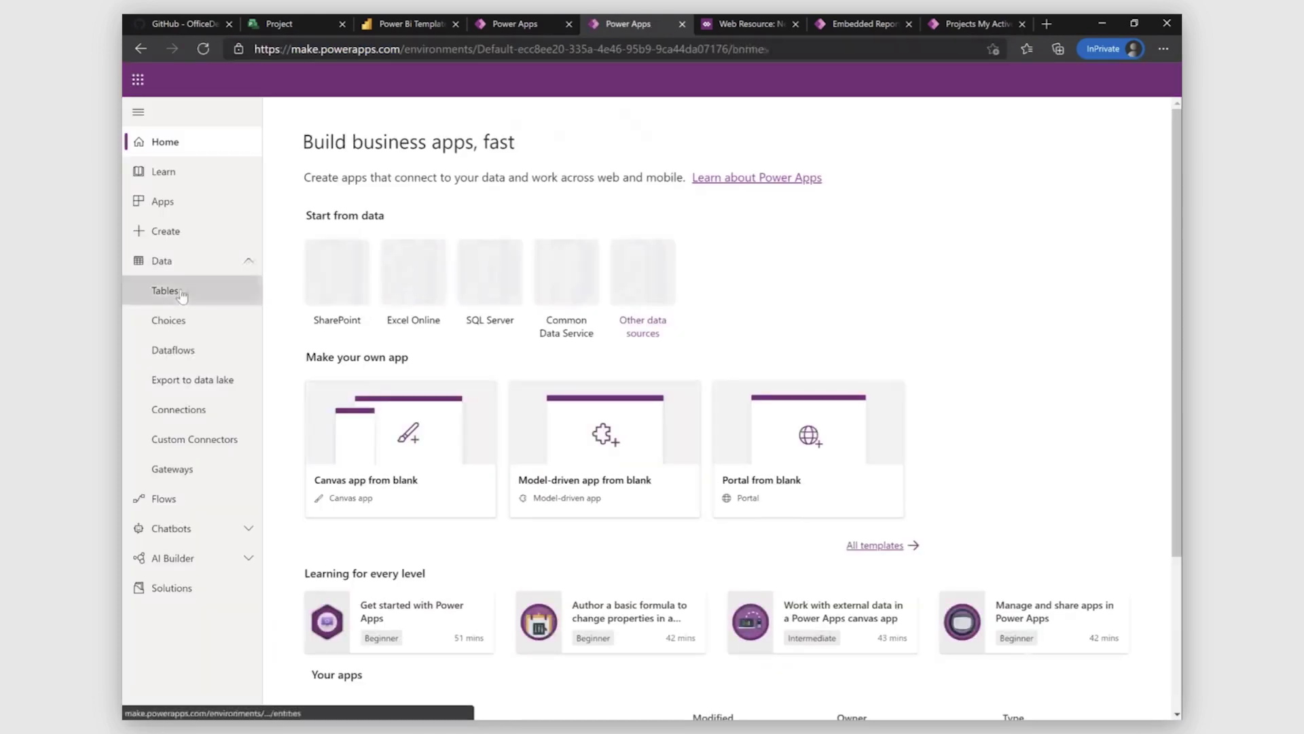
left_click(165, 291)
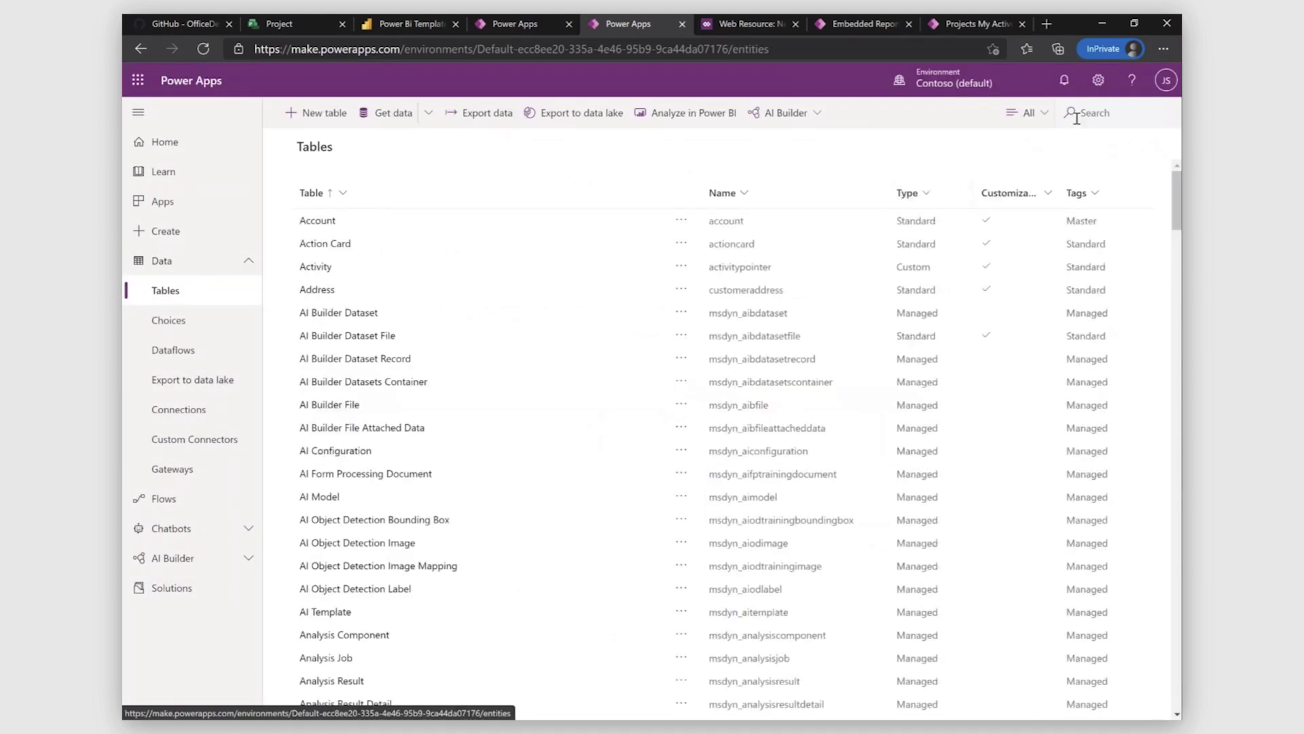
left_click(1077, 115)
type("project")
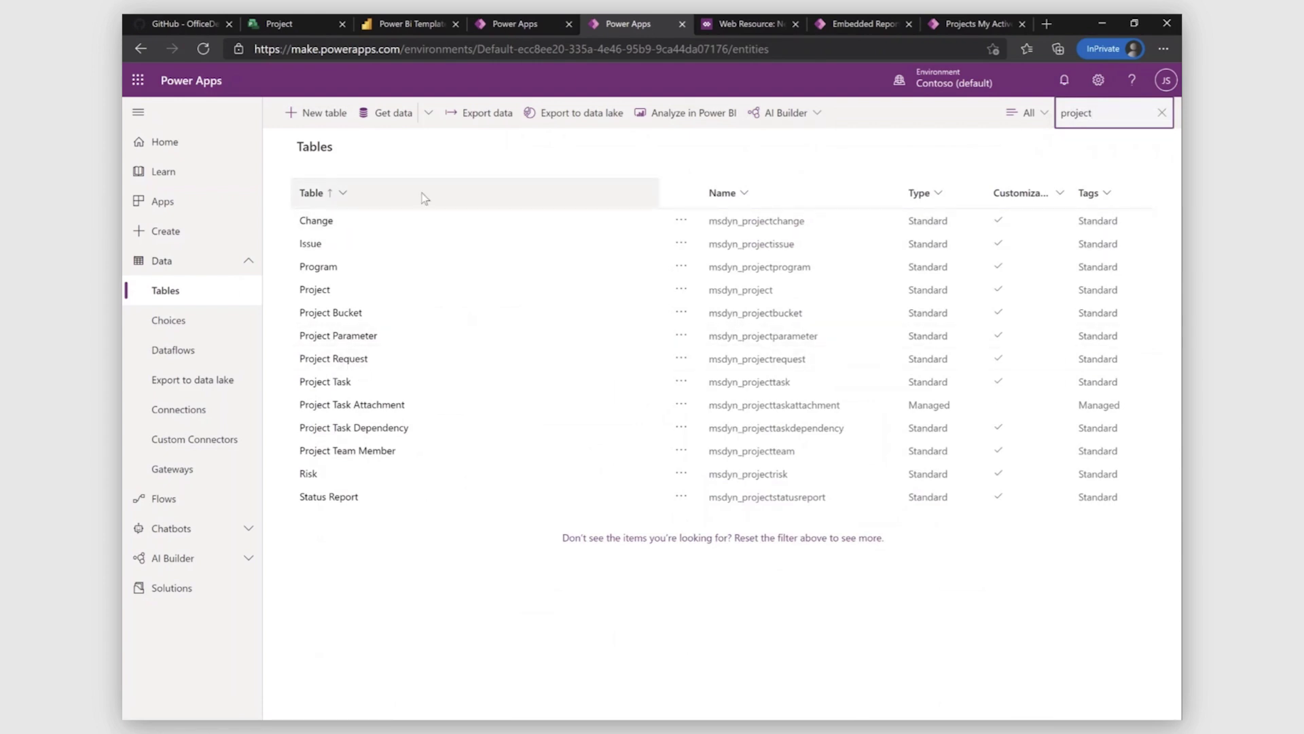
left_click(1028, 113)
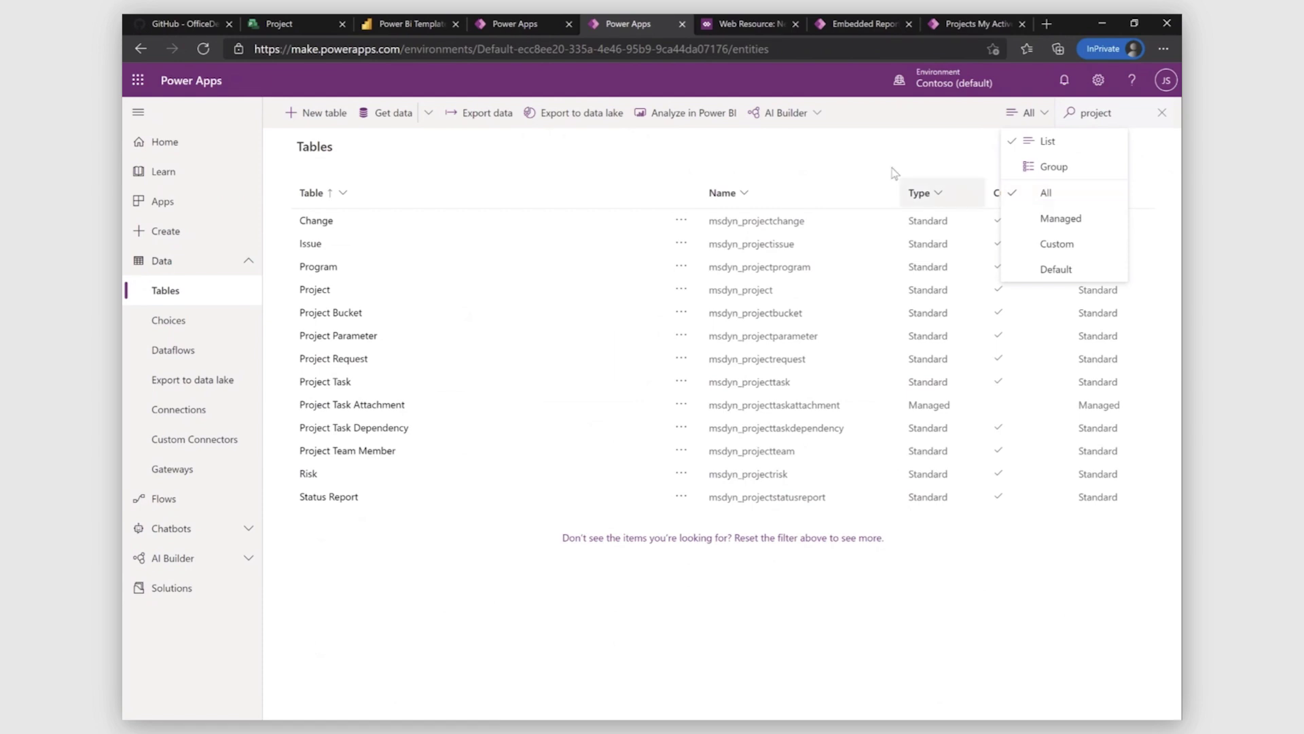
left_click(899, 146)
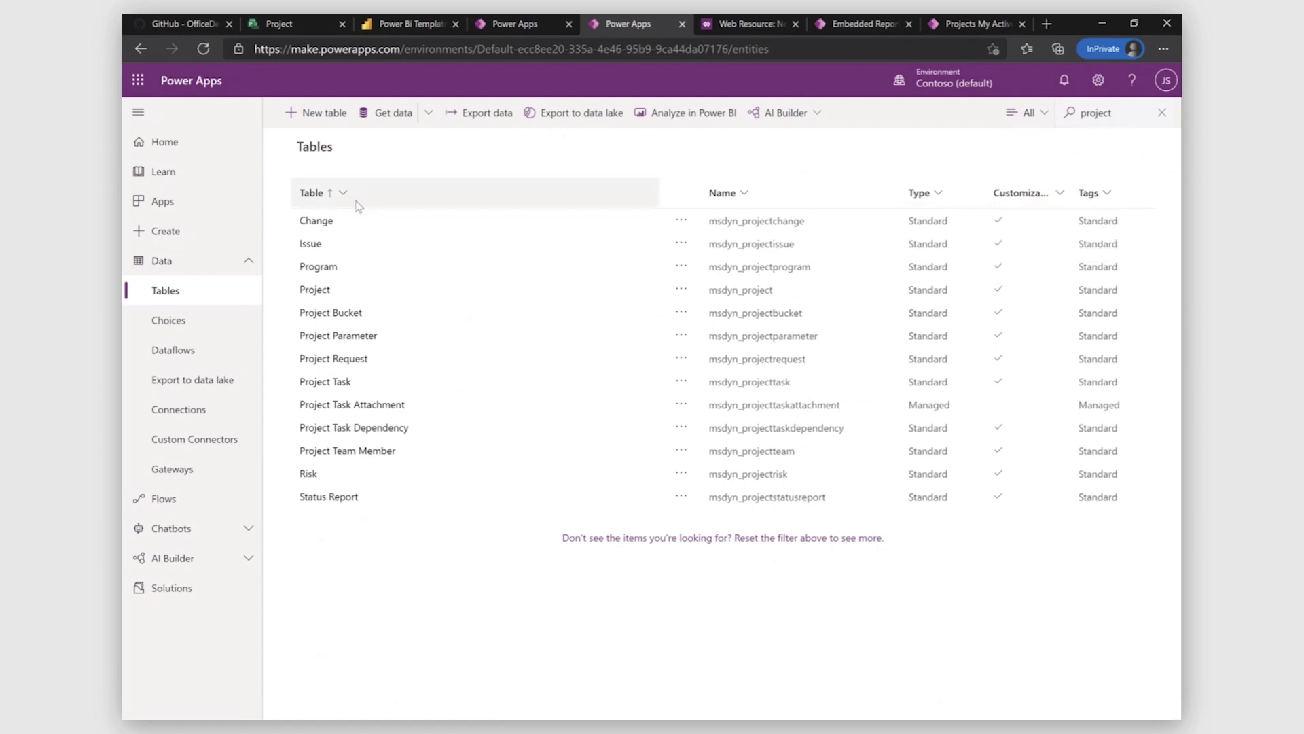
left_click(315, 290)
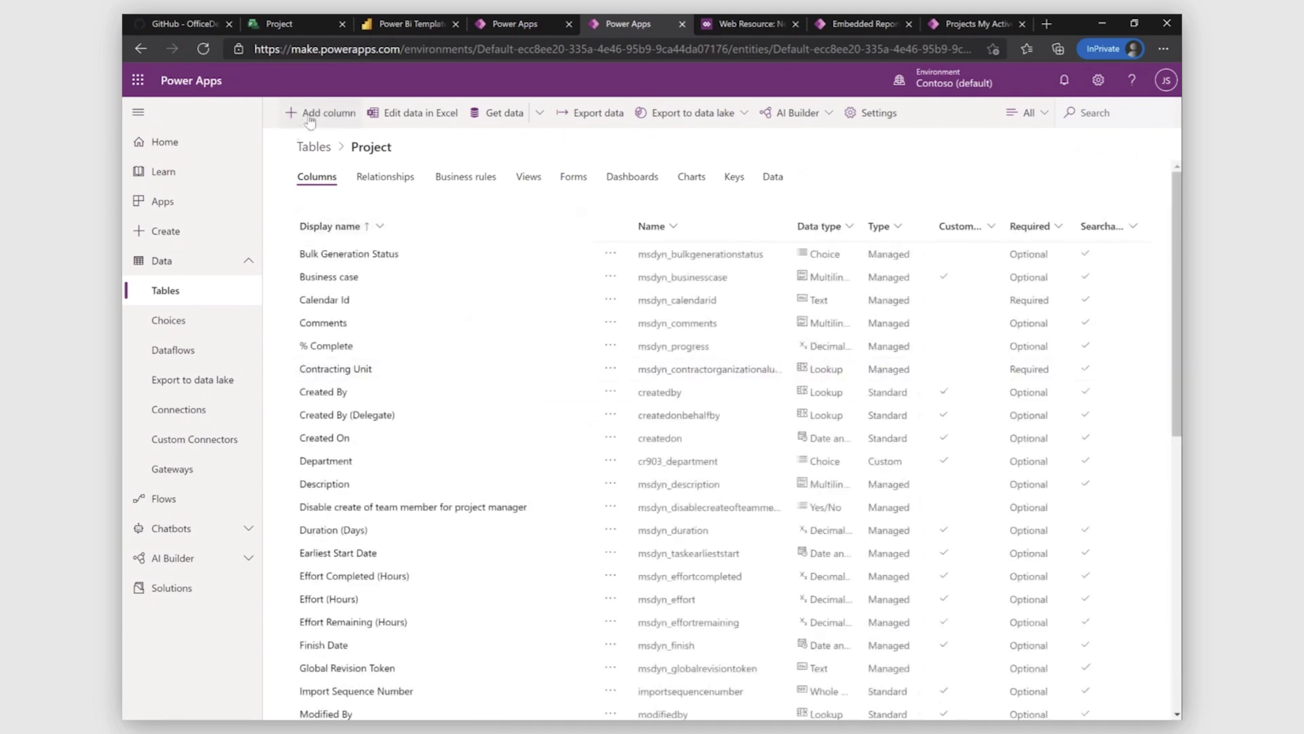
Add a new Project column named 'Department 5' with the Choice data type
left_click(309, 119)
left_click(1013, 125)
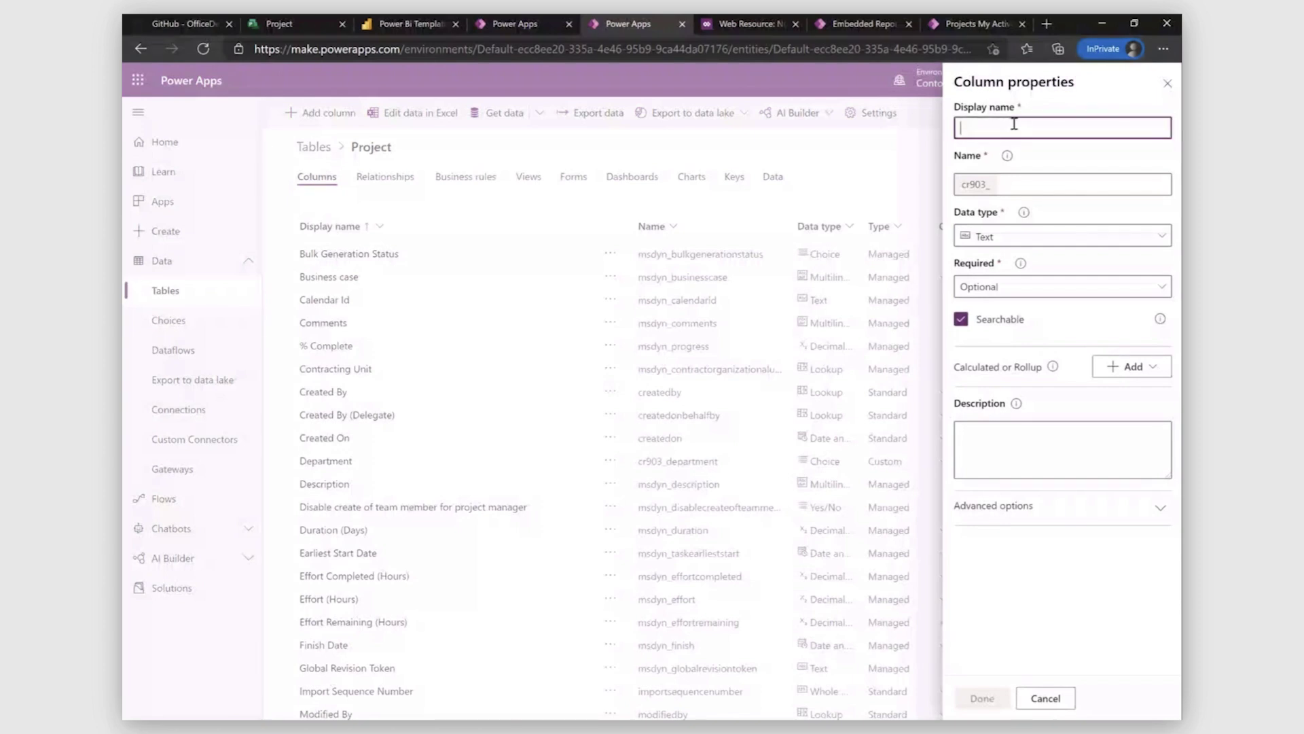
type("Depart")
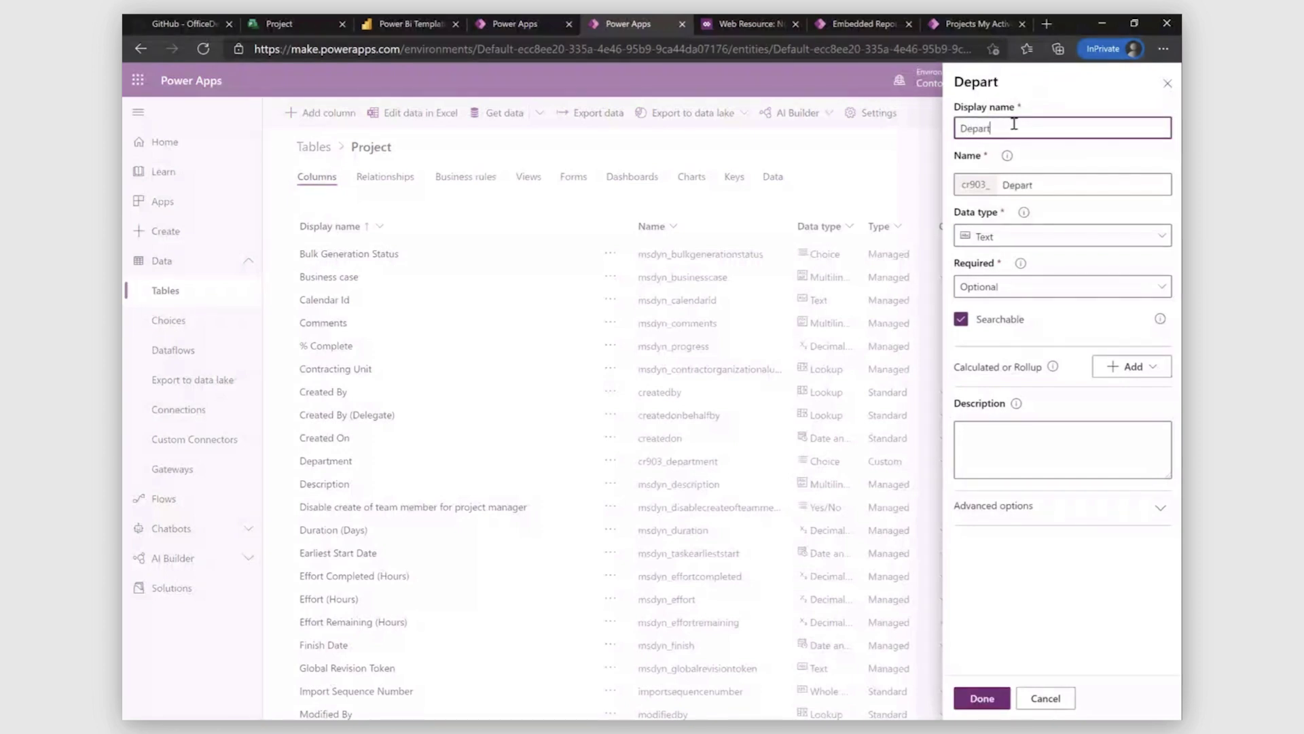
type("ment 5")
left_click(1016, 246)
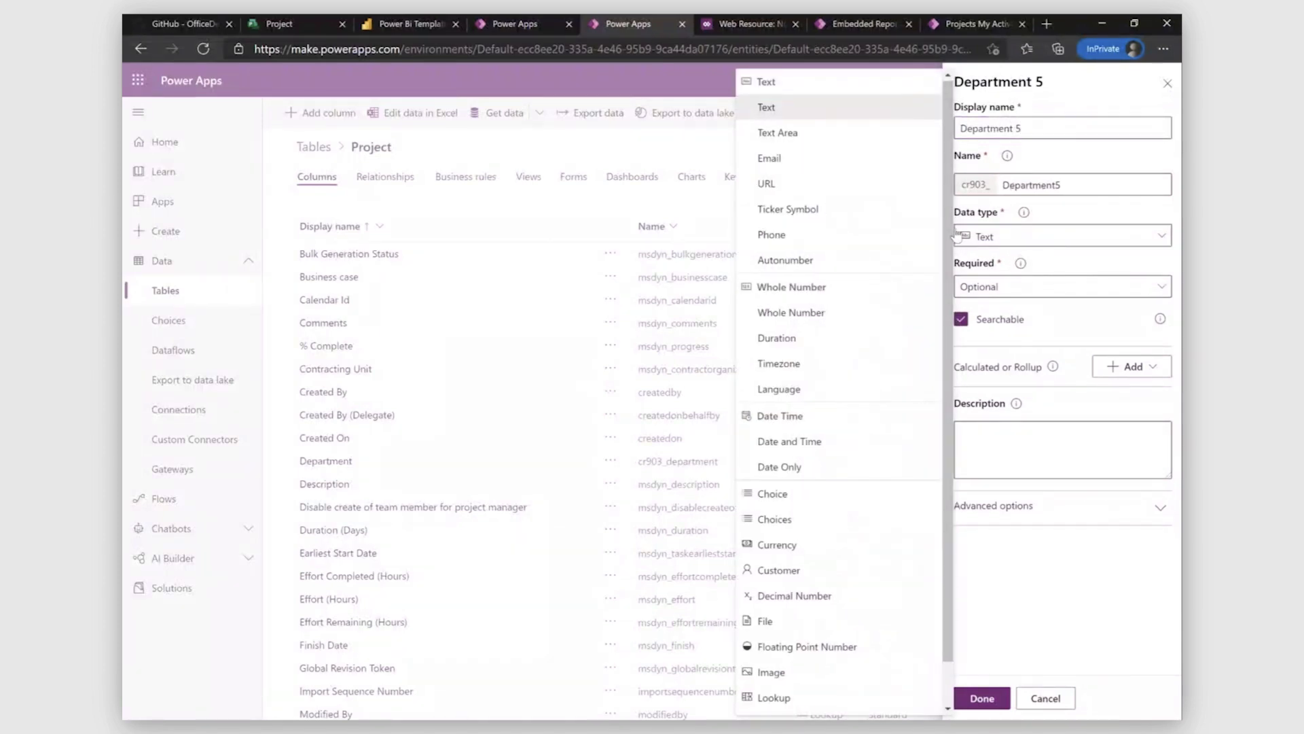
scroll(950, 230, "down", 1)
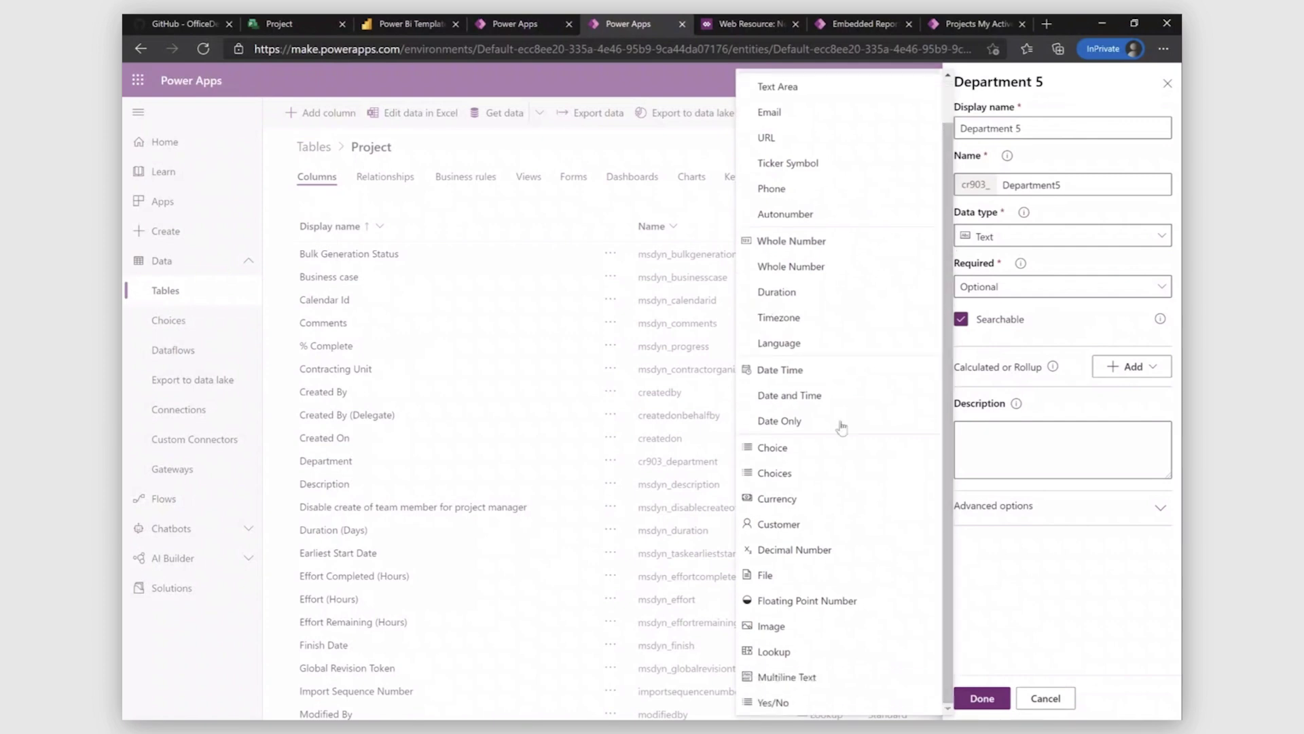
left_click(805, 454)
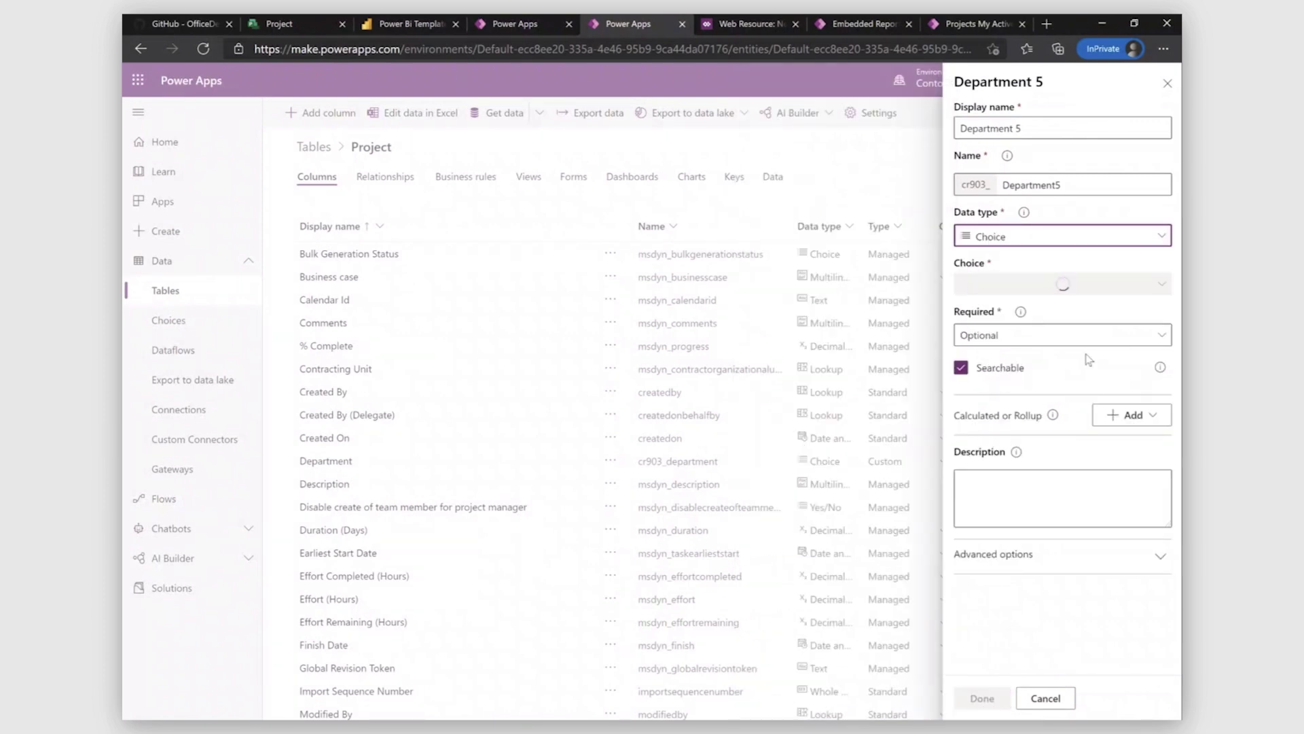
Create a new choice set for it with the options 'IT' and 'Ma'
left_click(1075, 291)
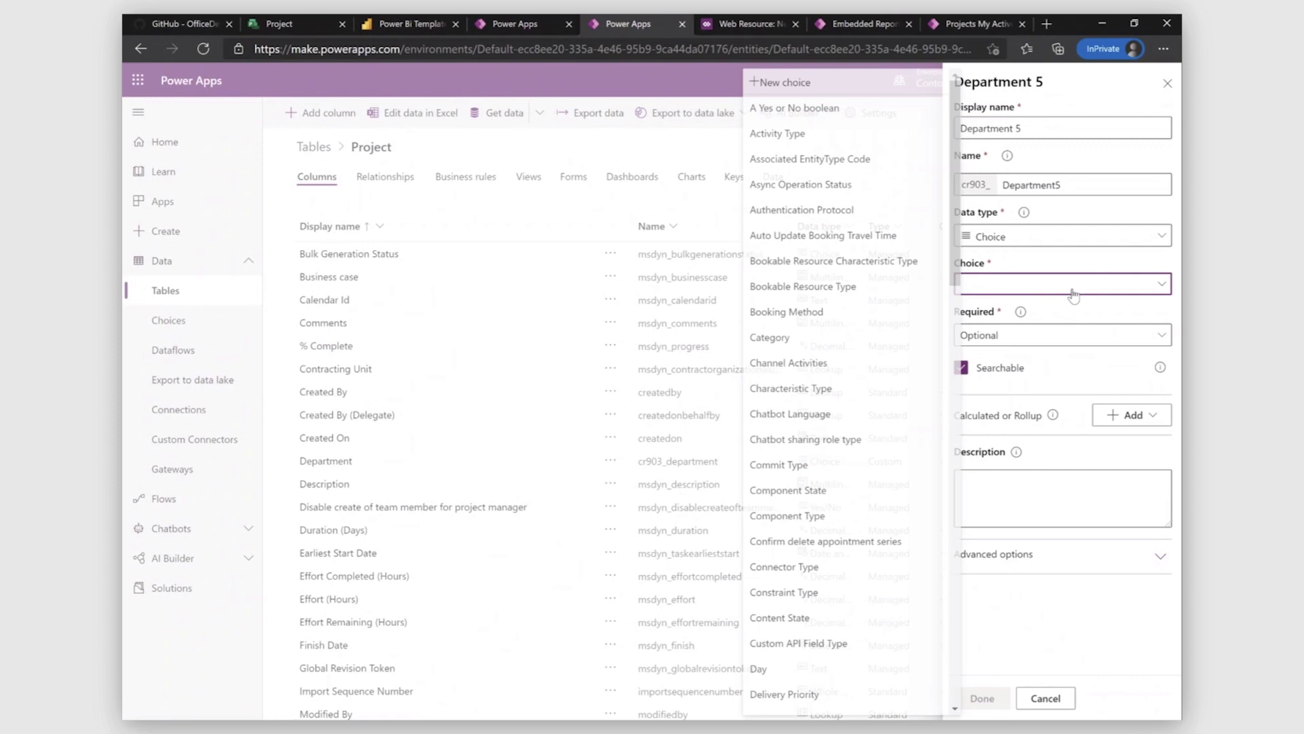
left_click(829, 85)
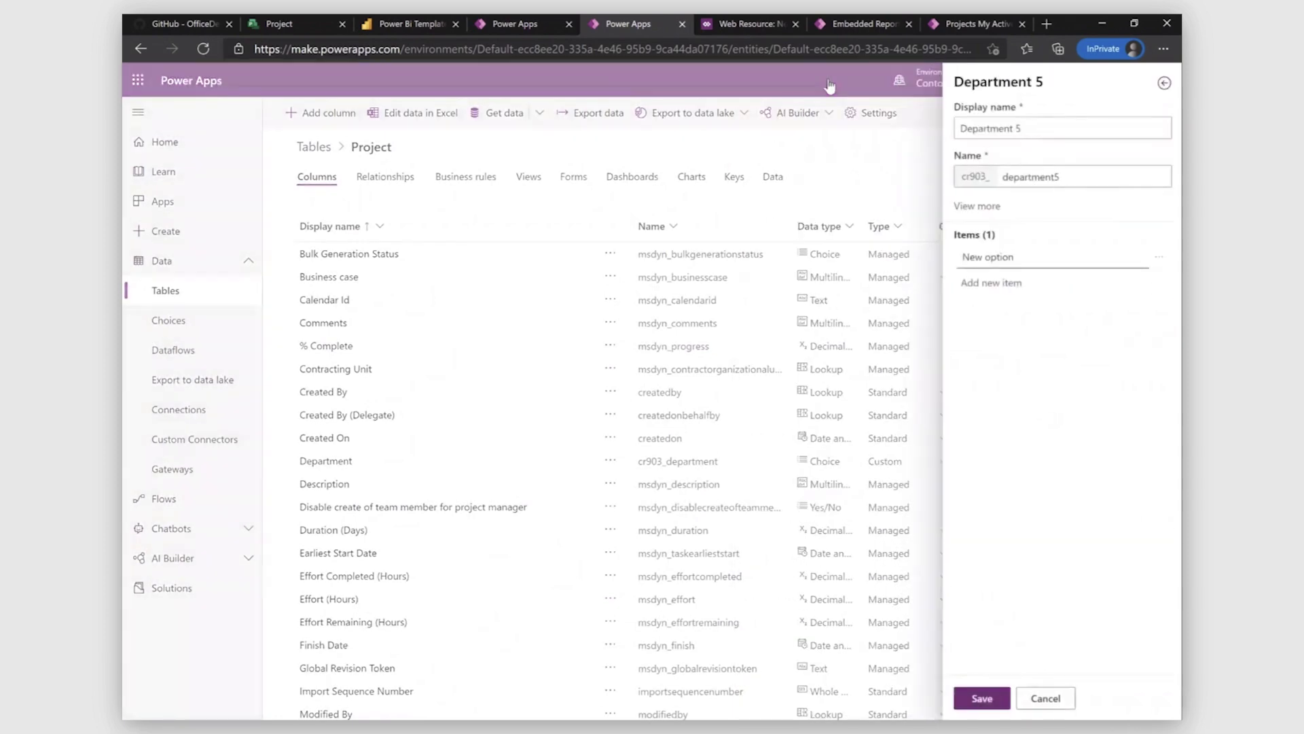
left_click(1059, 261)
key("BackSpace")
key("BackSpace")
key("BackSpace")
key("BackSpace")
key("BackSpace")
key("BackSpace")
key("BackSpace")
key("BackSpace")
key("BackSpace")
type("IT")
left_click(1003, 283)
left_click(1003, 285)
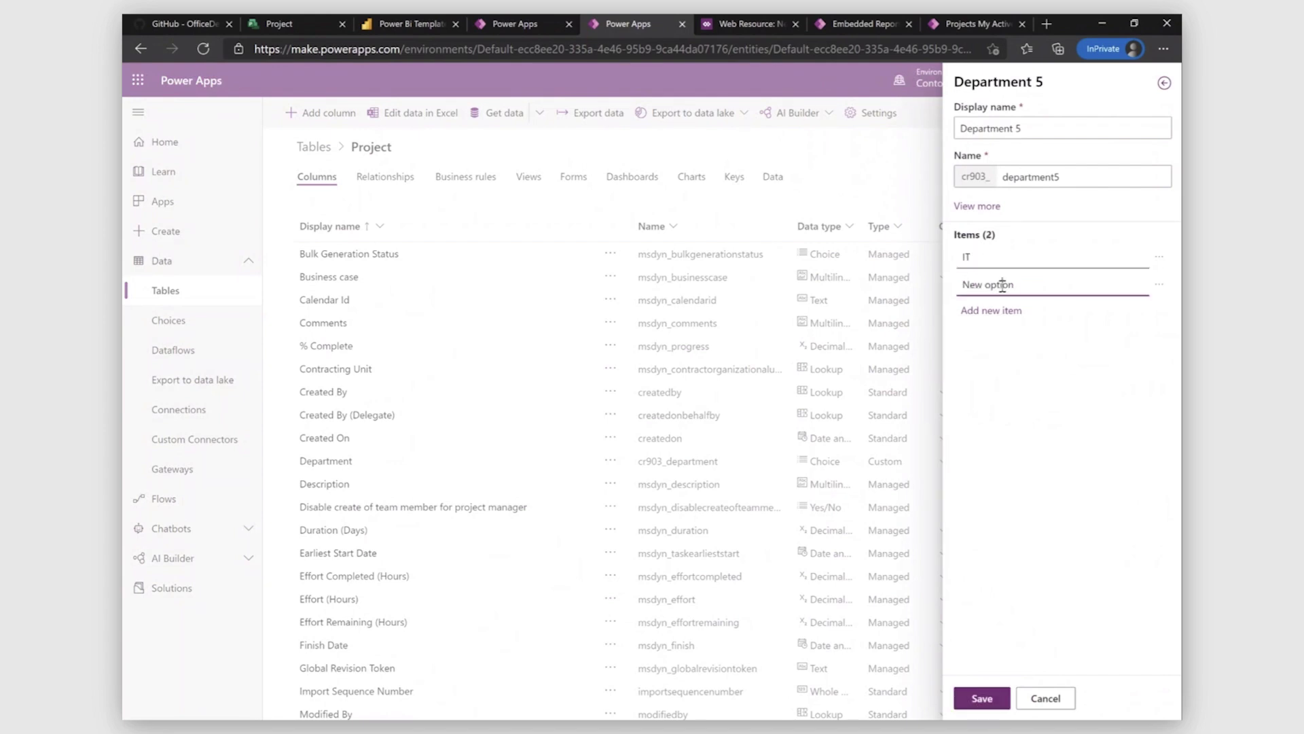
left_click_drag(1019, 285, 933, 288)
type("Marketing")
Save the choice set, finish the Department 5 column and save the Project table
left_click(993, 702)
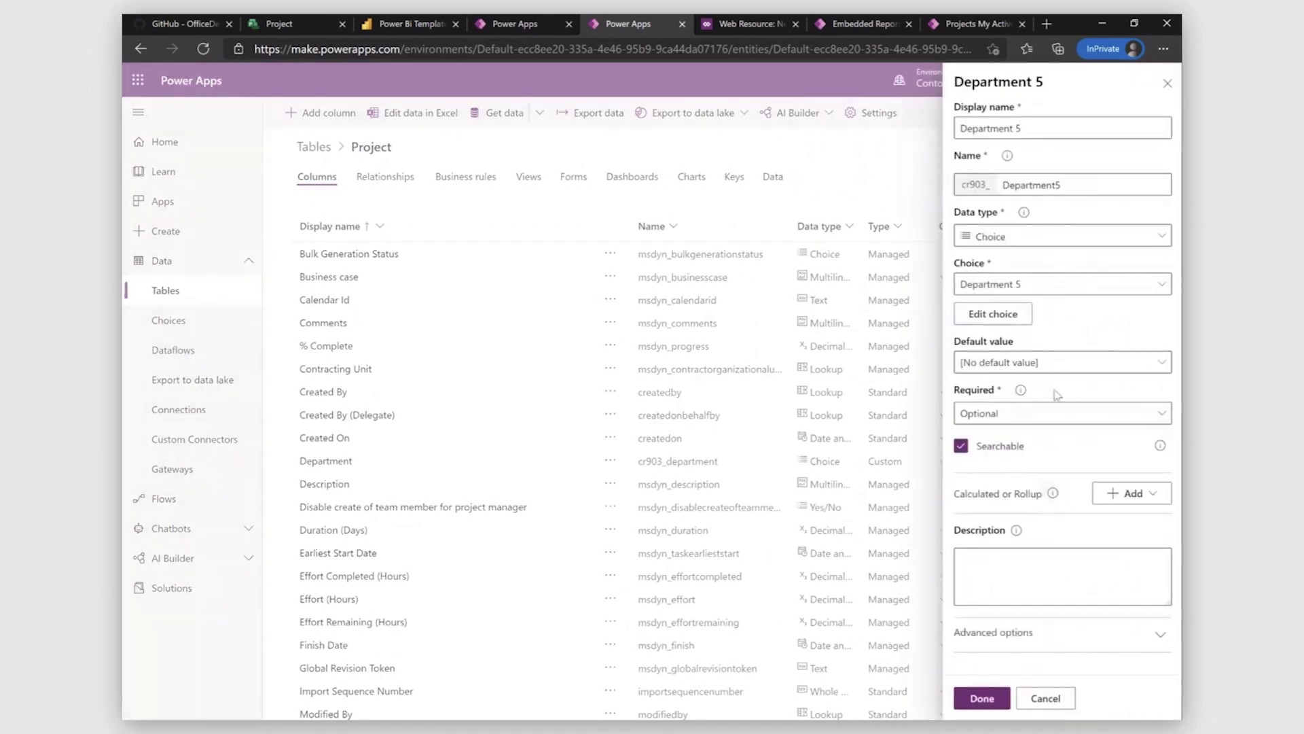
left_click(983, 697)
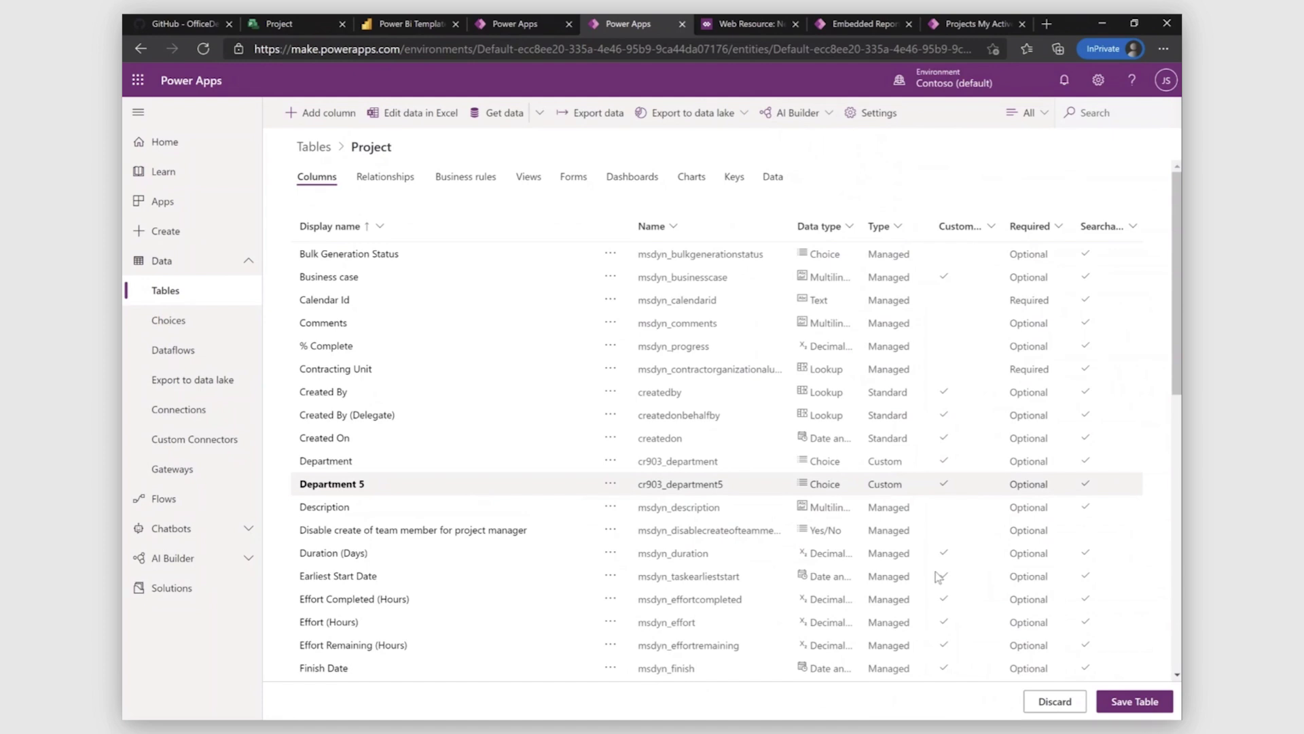
left_click(1126, 703)
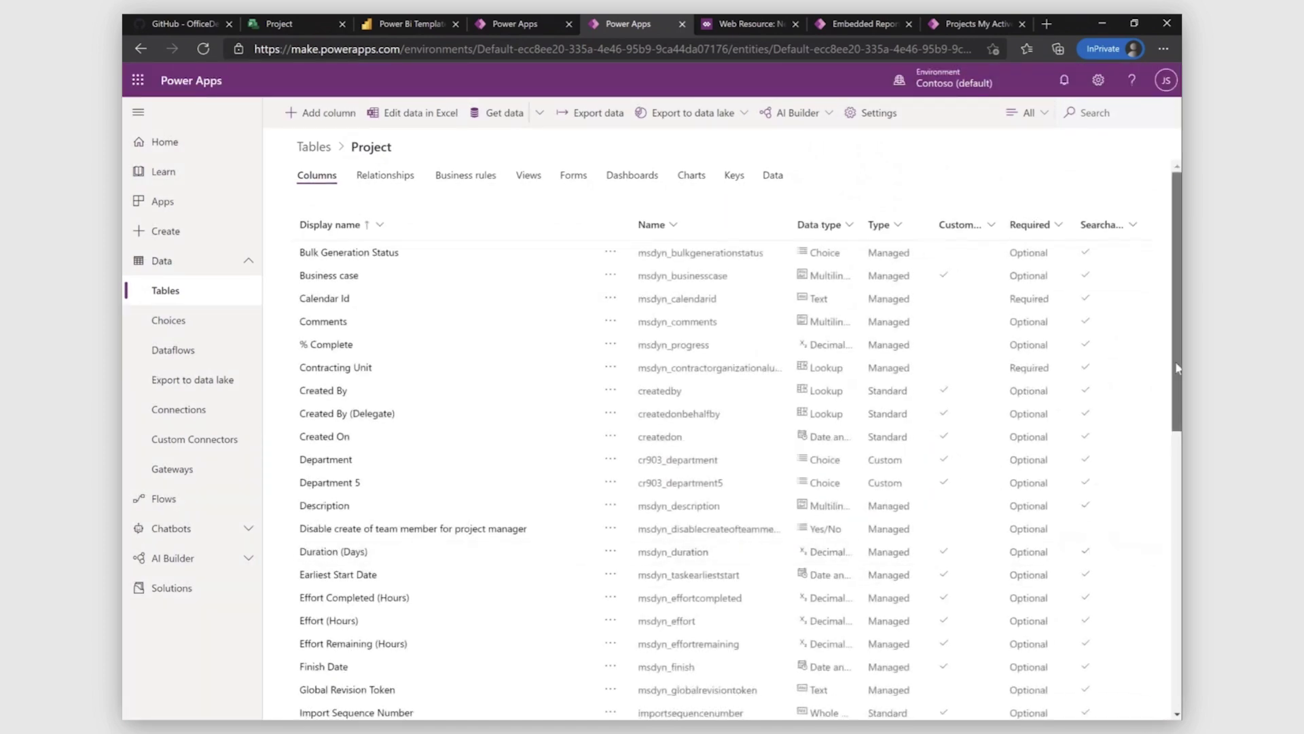
scroll(734, 445, "down", 5)
scroll(720, 435, "down", 4)
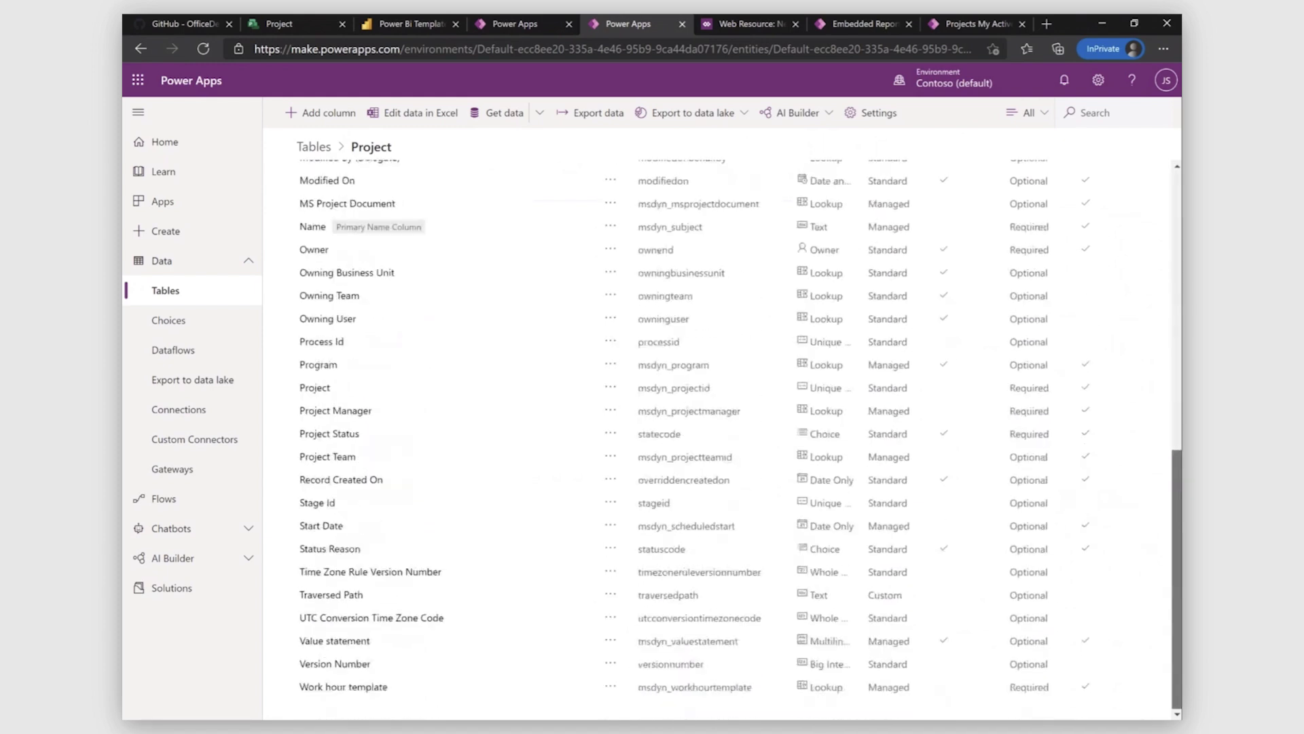
left_click_drag(1179, 642, 1177, 484)
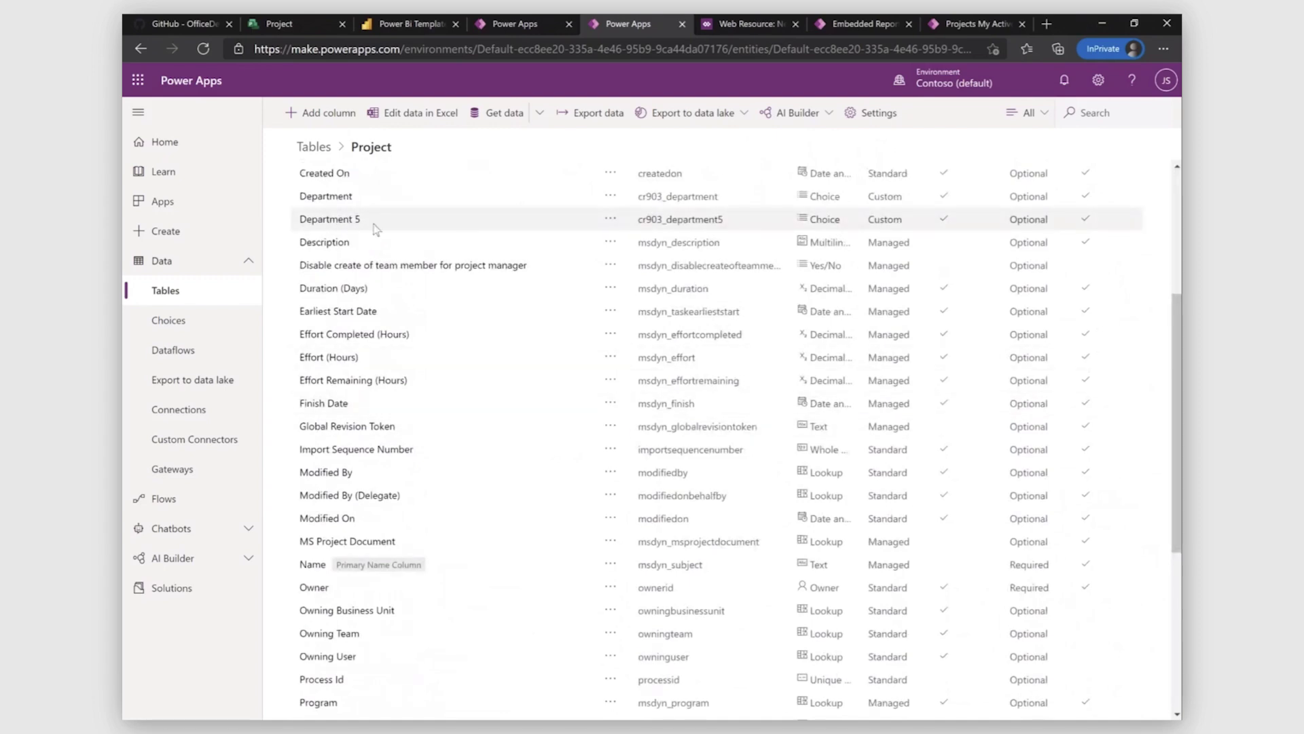
scroll(1180, 235, "up", 4)
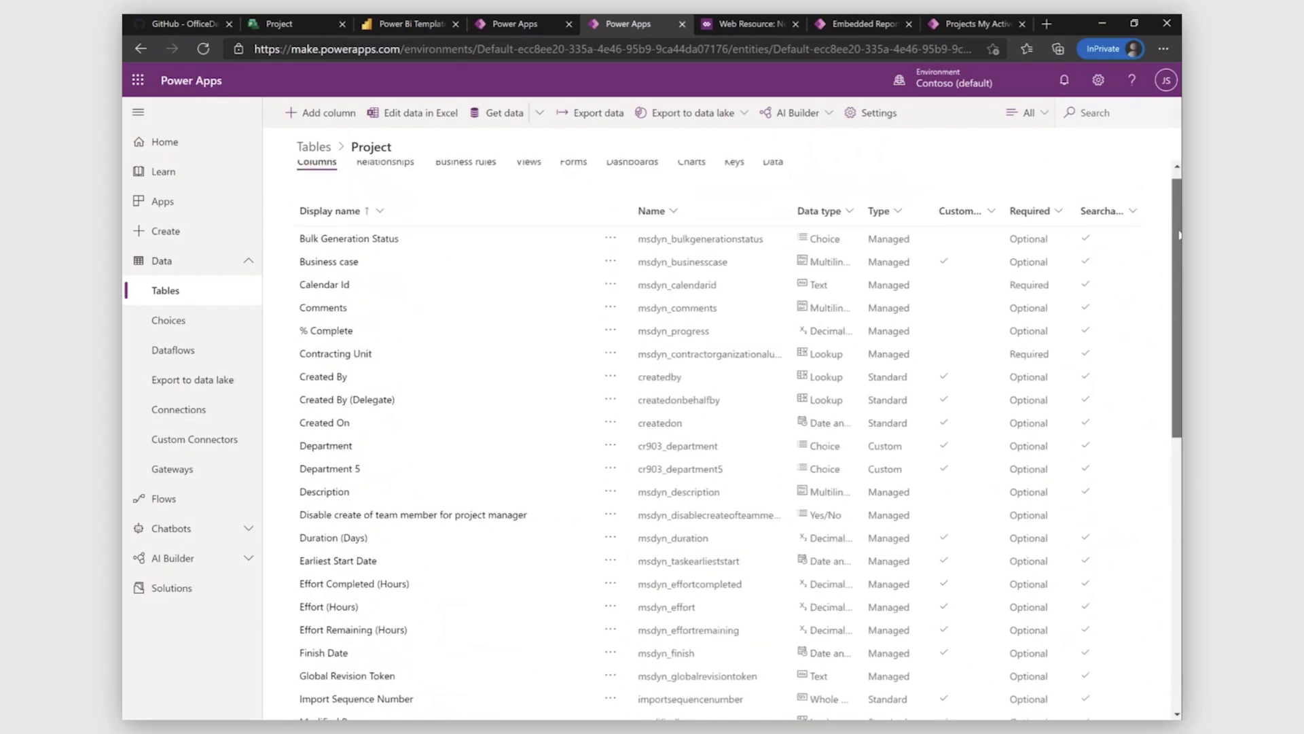
Open the All Projects view and add the Department 5 column to its grid
left_click(529, 178)
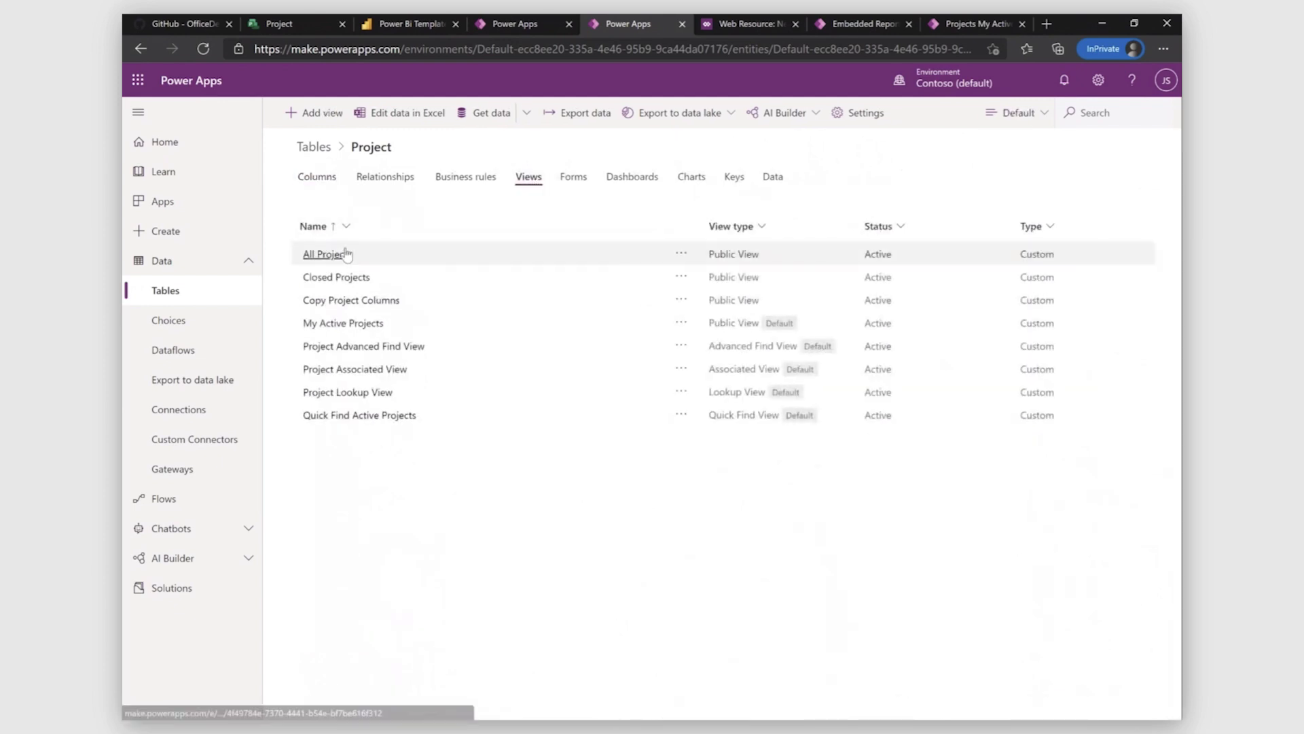
left_click(325, 254)
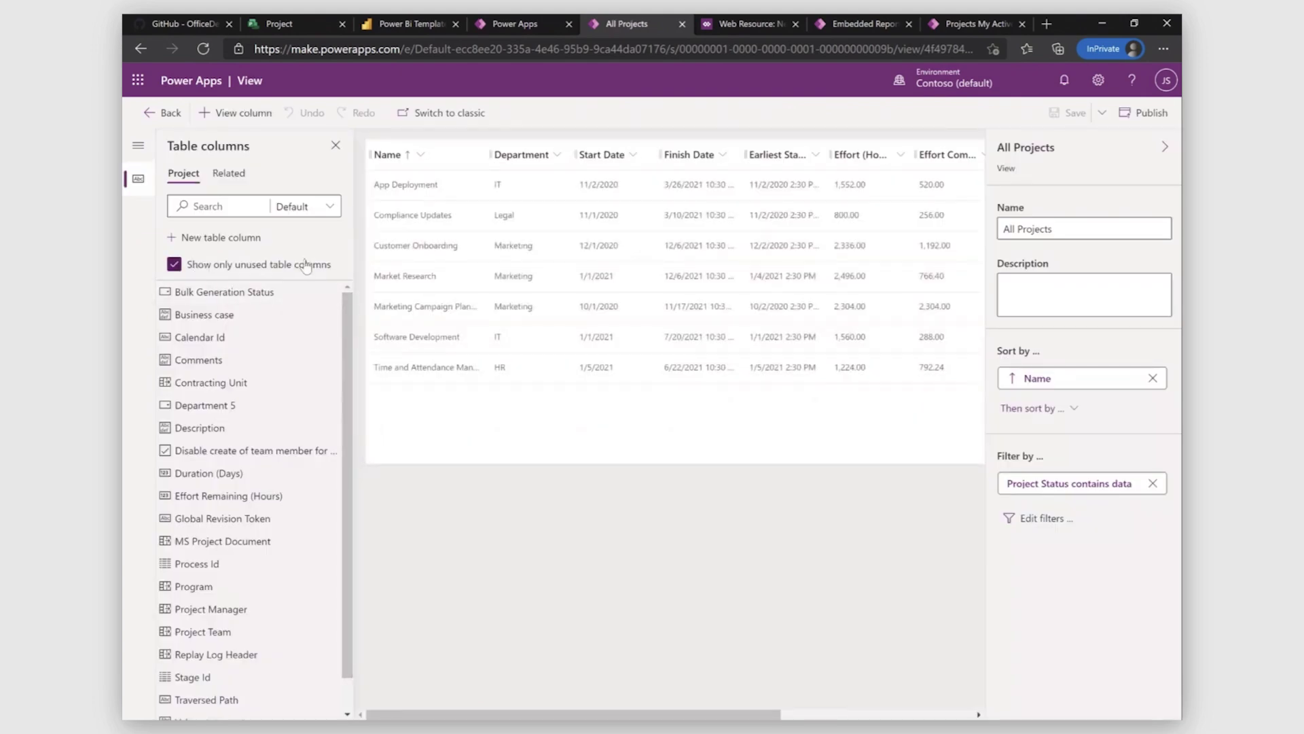
scroll(356, 487, "down", 1)
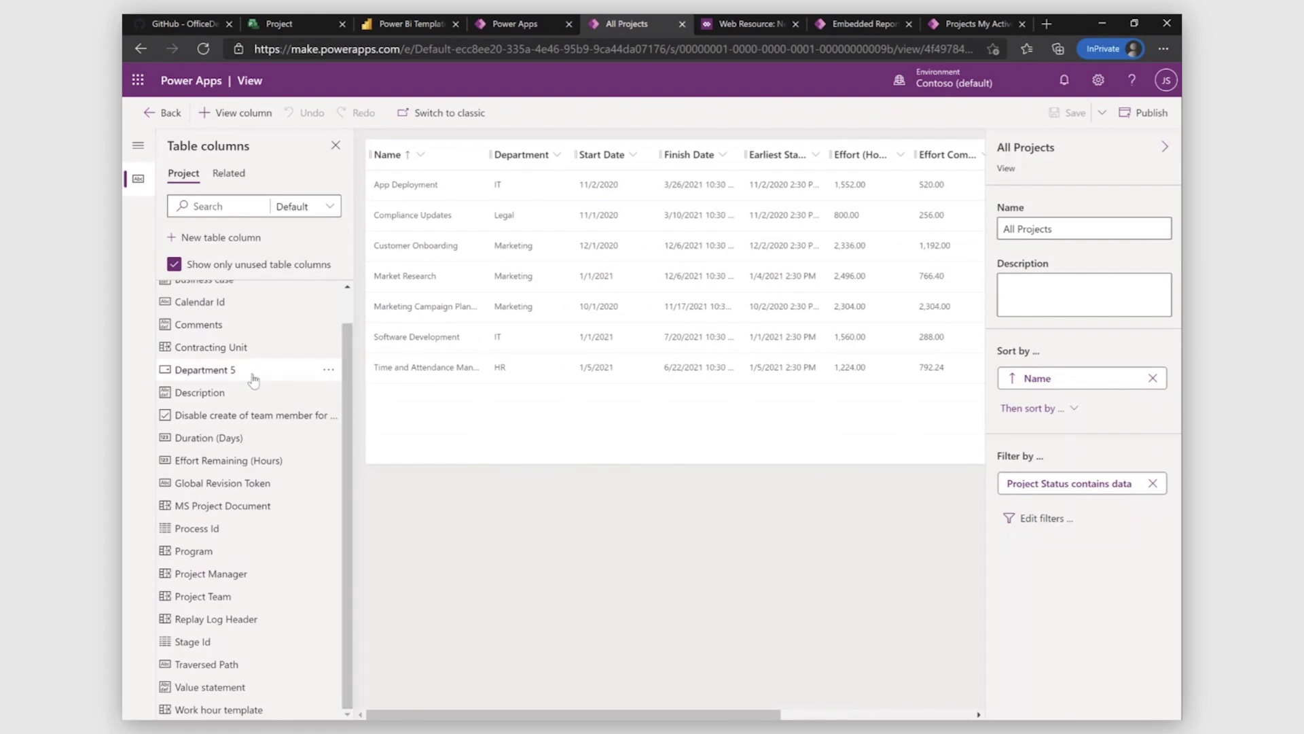
left_click_drag(233, 369, 918, 156)
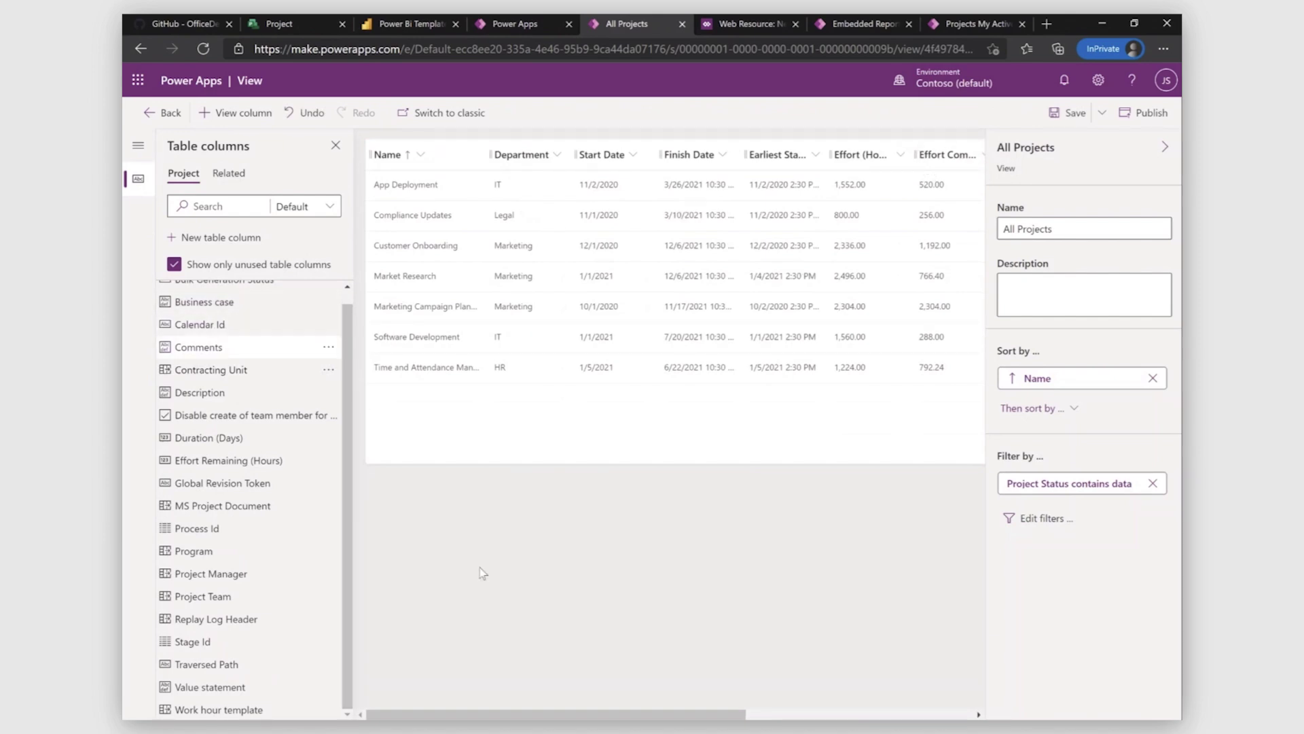
Move Department 5 right after Department, save the view and return to the table
scroll(611, 306, "right", 5)
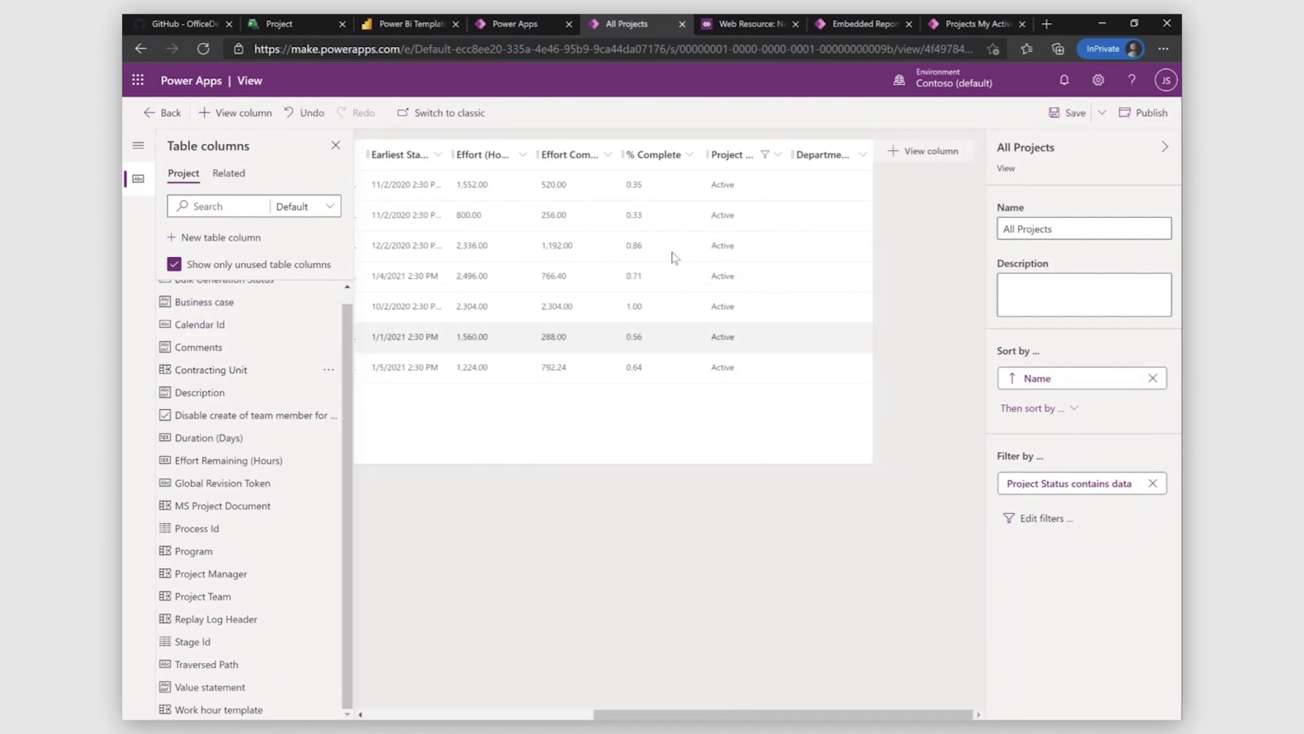
left_click(821, 155)
key("Escape")
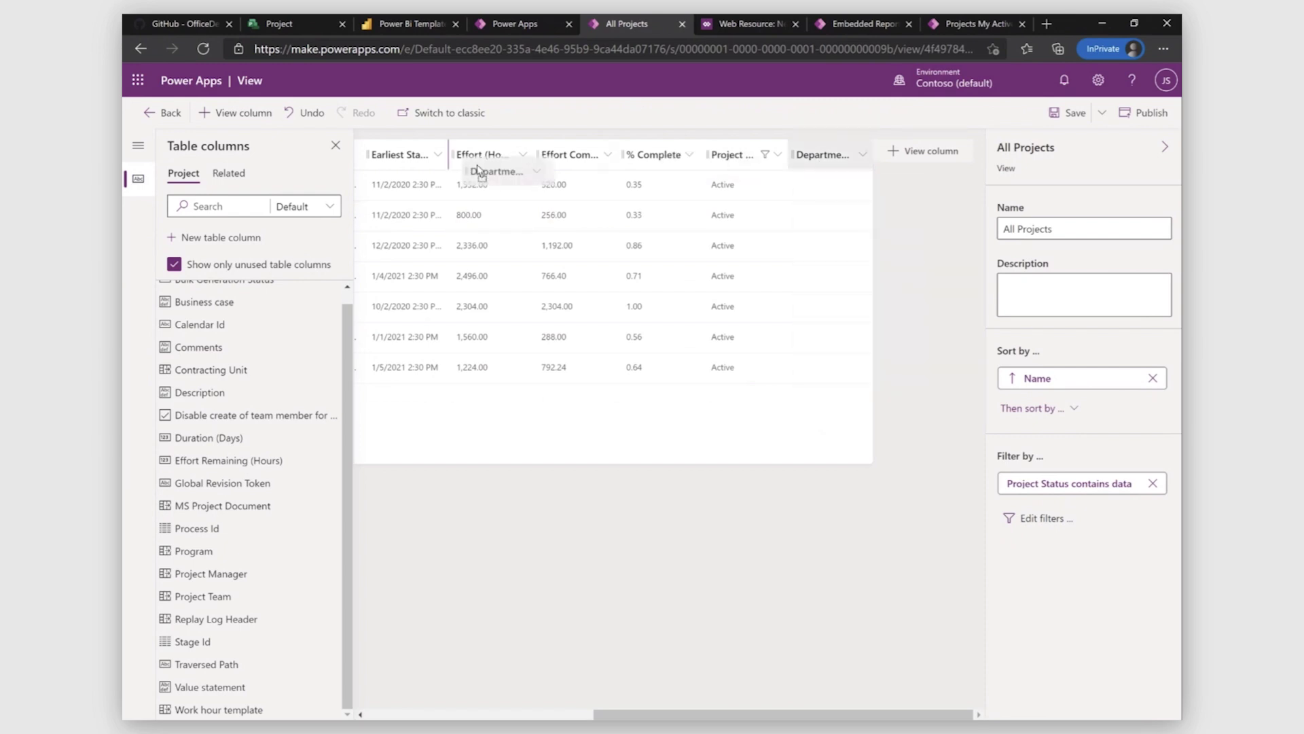
scroll(679, 645, "left", 5)
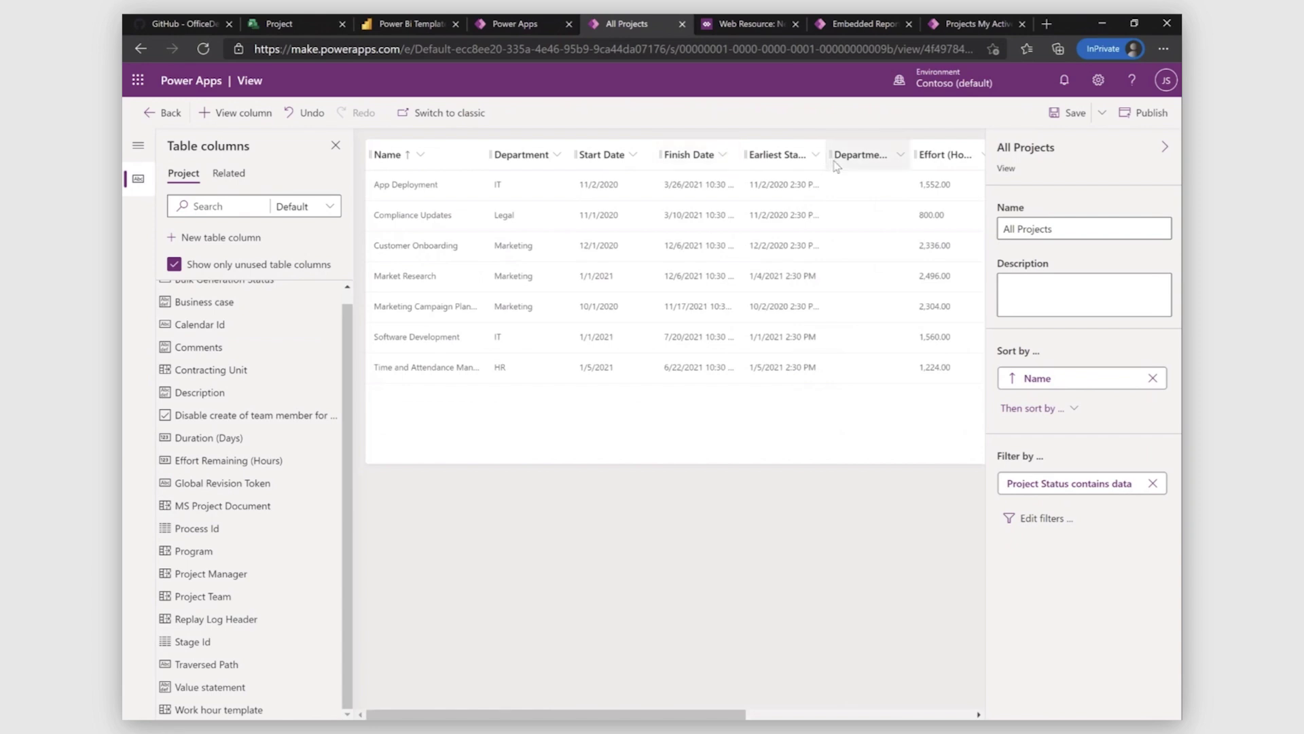
left_click_drag(843, 156, 596, 158)
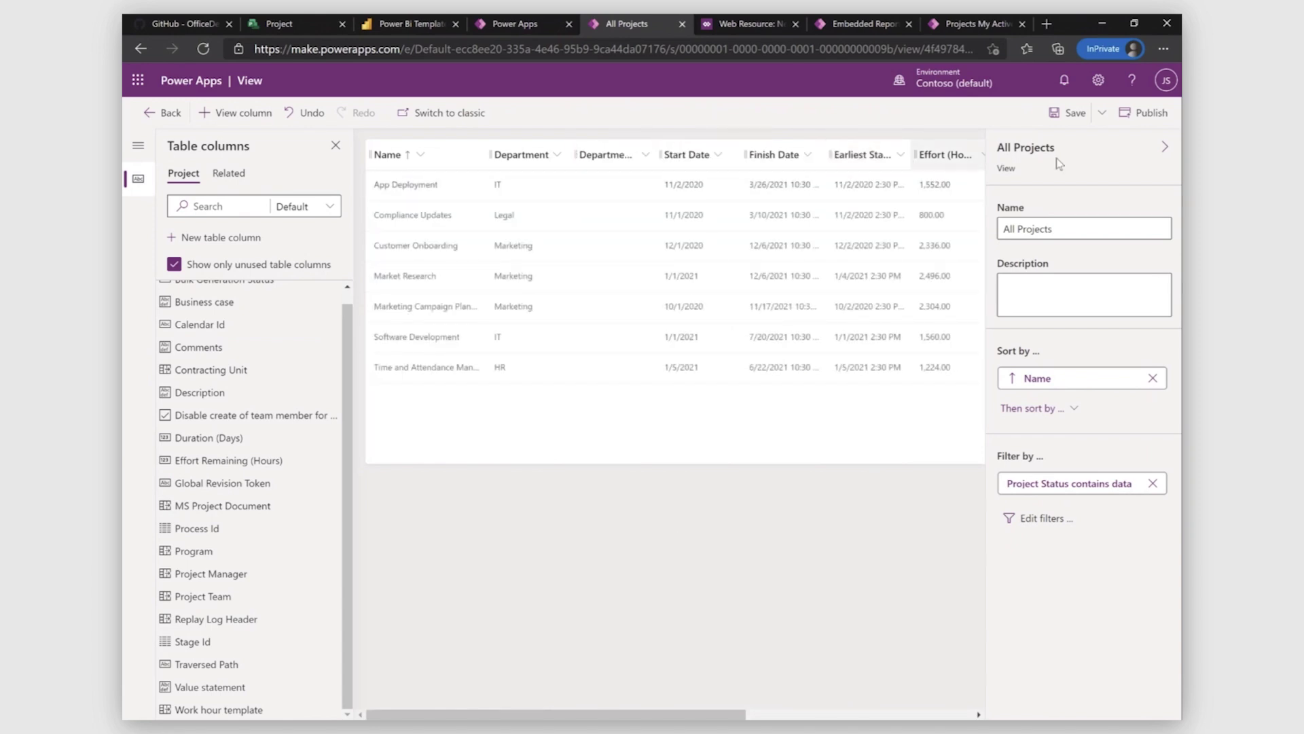
left_click(1075, 115)
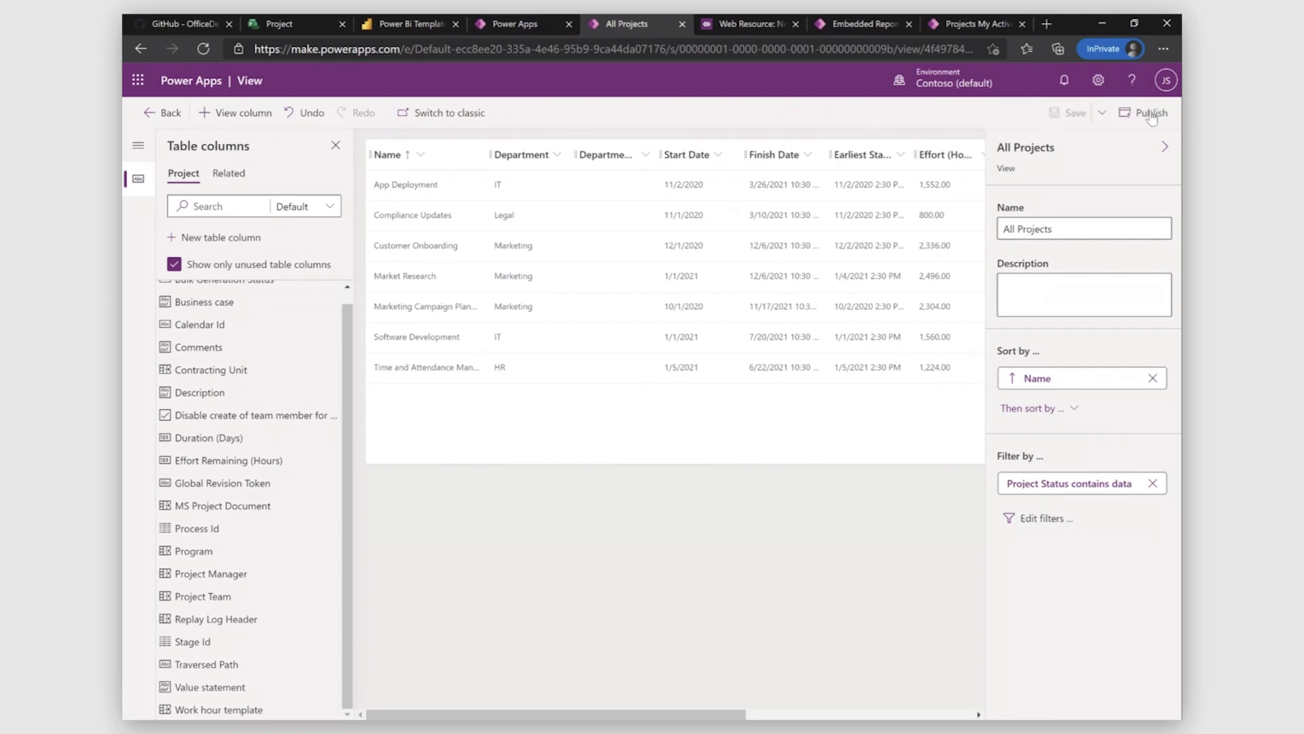
left_click(170, 113)
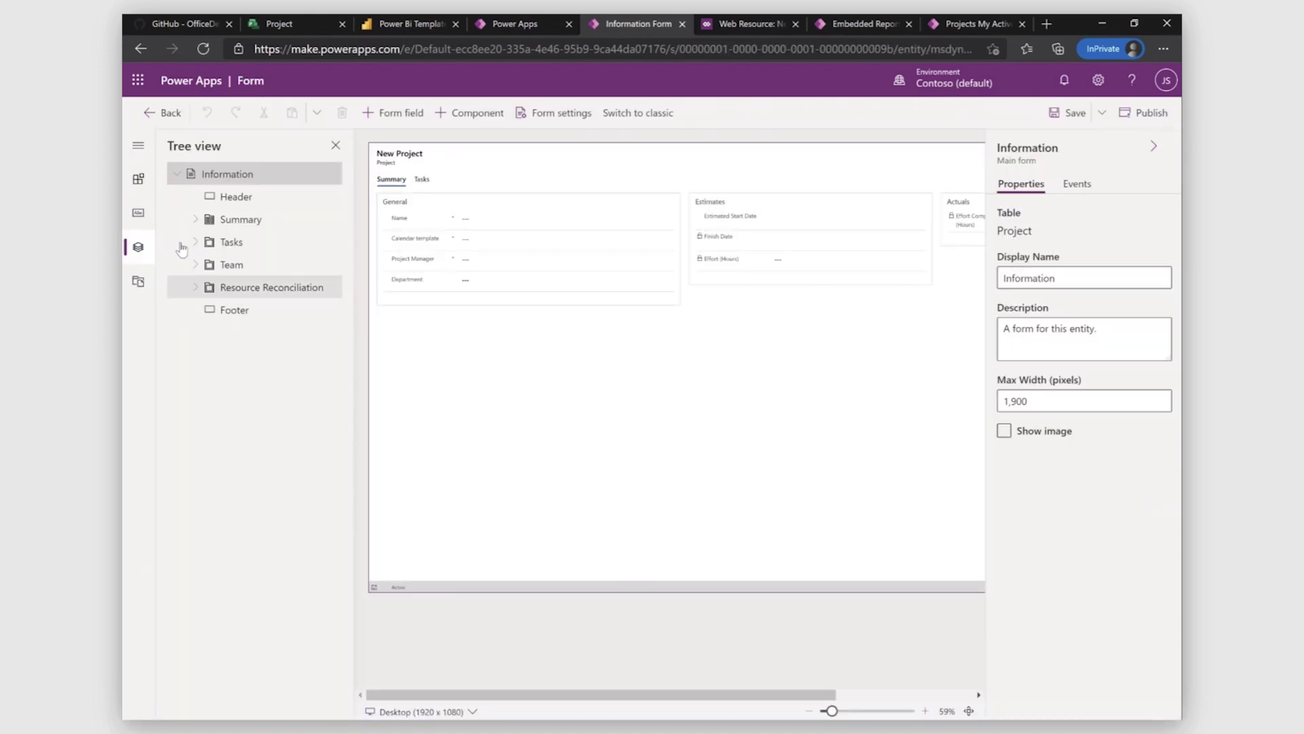
Place Department 5 under Department in the Information form's General section, then return to Forms
left_click(139, 216)
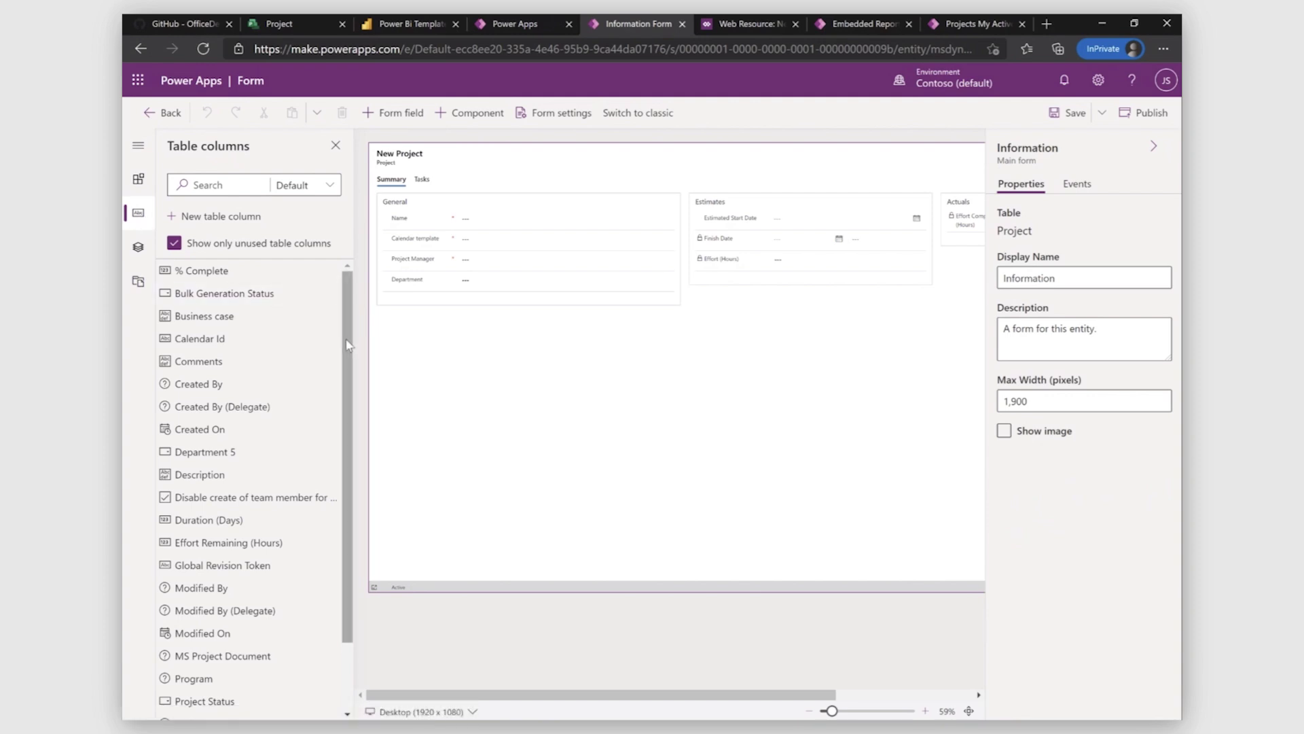
scroll(348, 346, "down", 2)
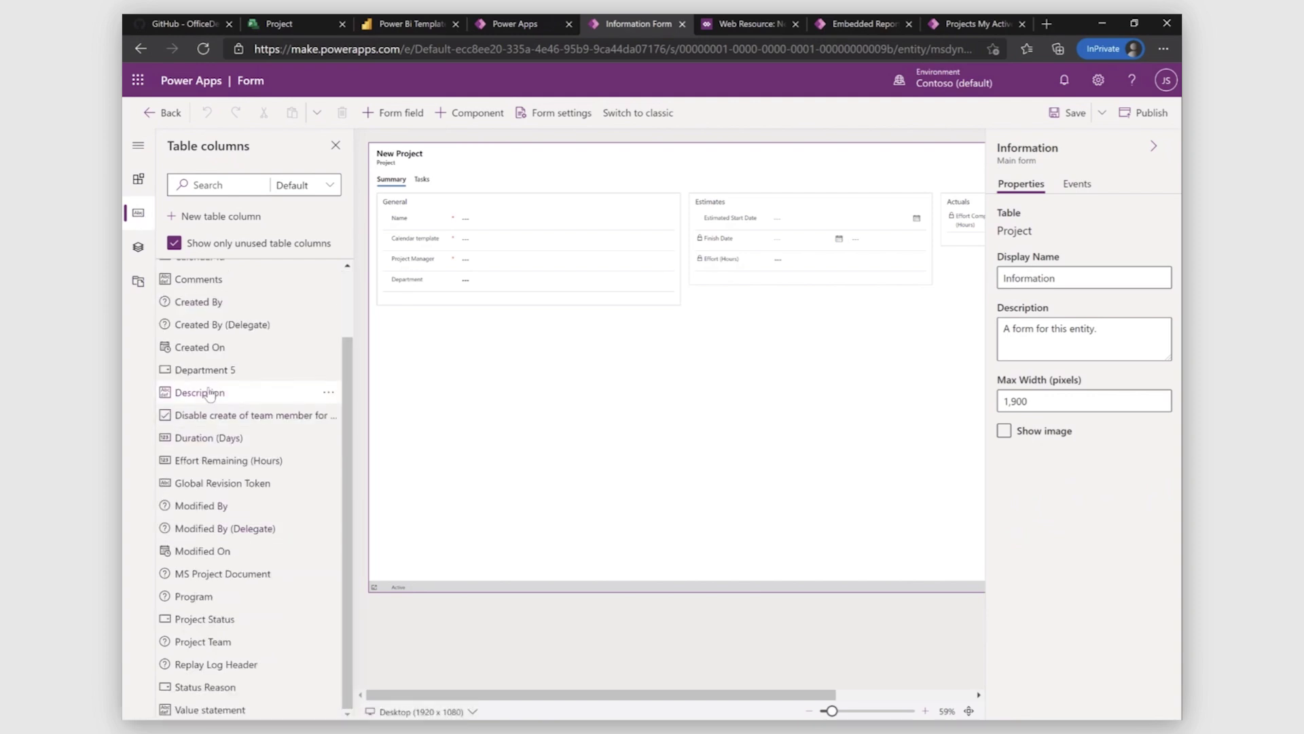
left_click_drag(239, 366, 269, 343)
left_click(475, 342)
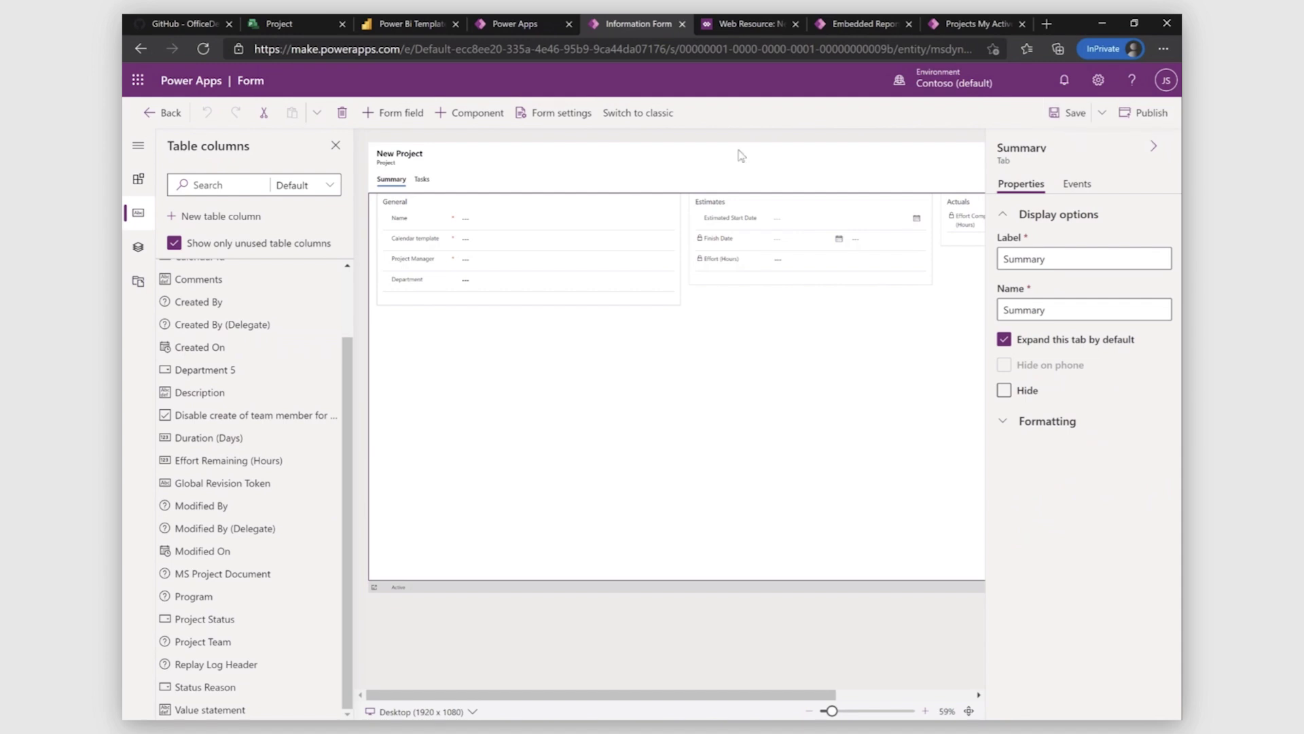
left_click(163, 113)
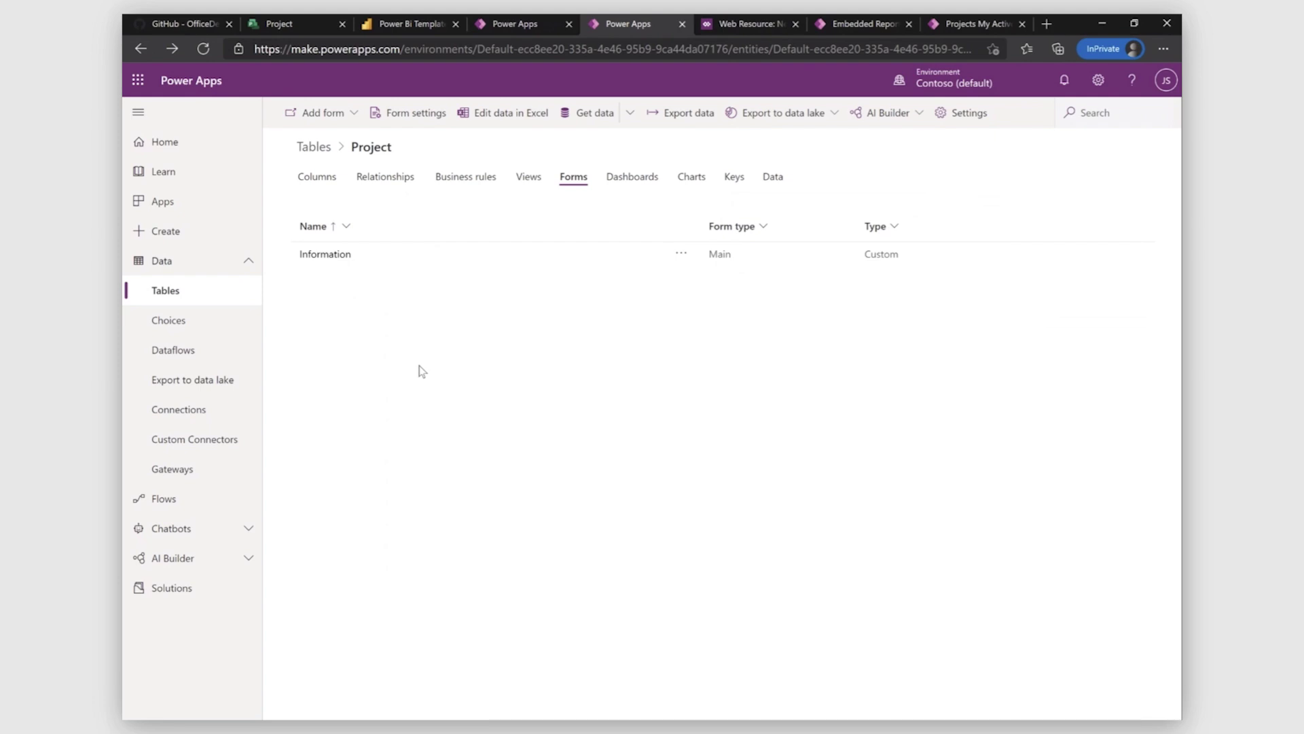
Create a new model-driven app named 'Project for the Web Demo'
left_click(201, 202)
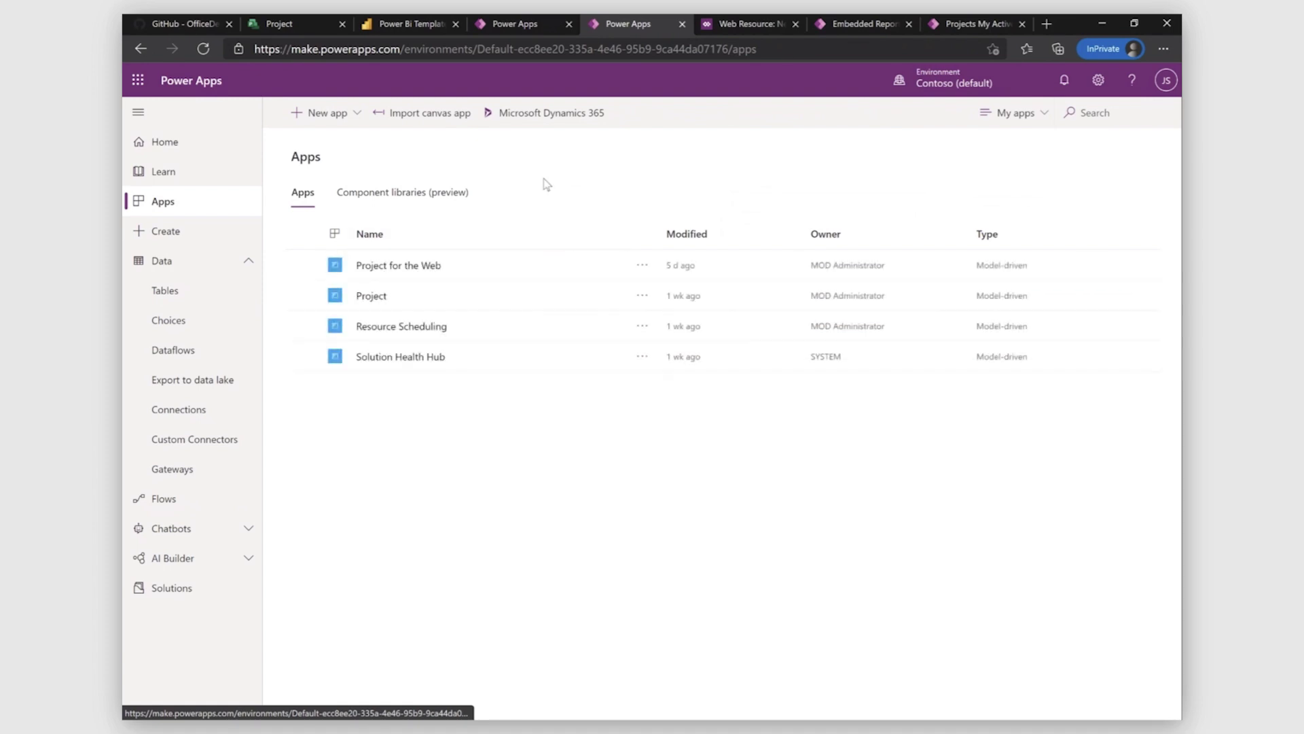
left_click(323, 113)
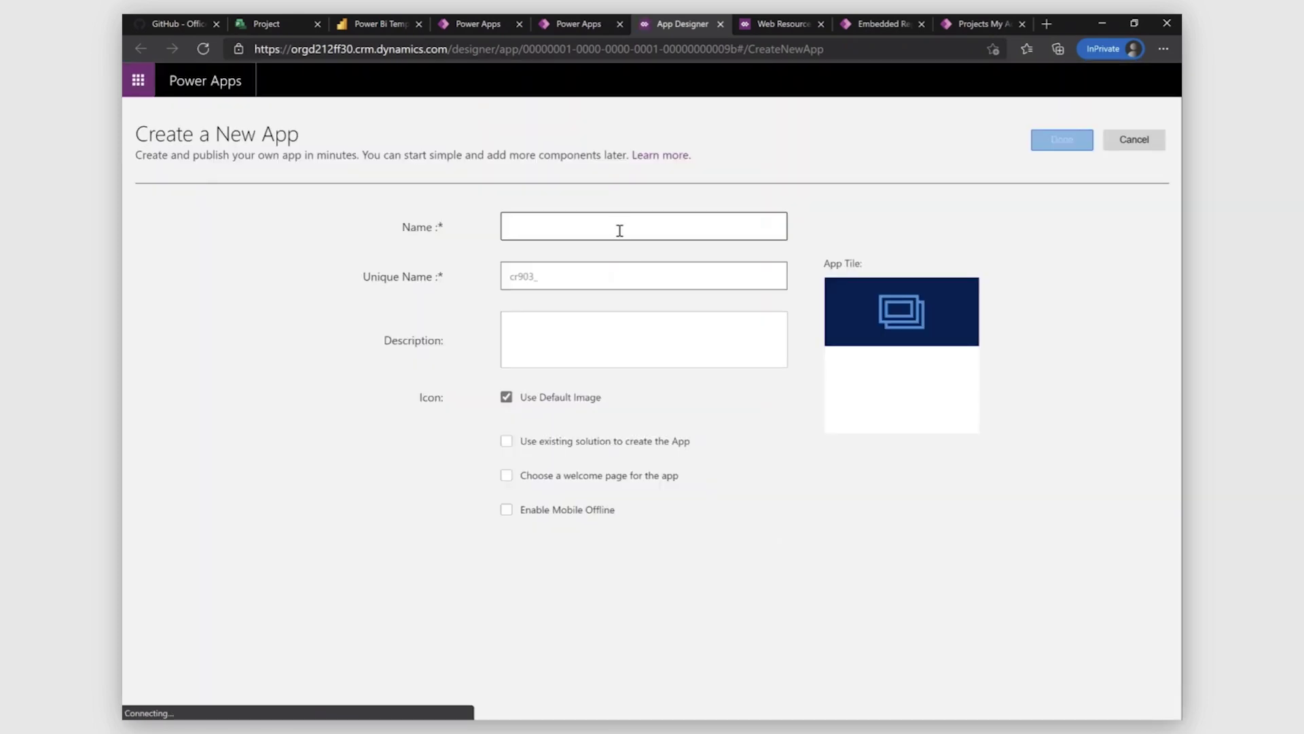
type("Project for t")
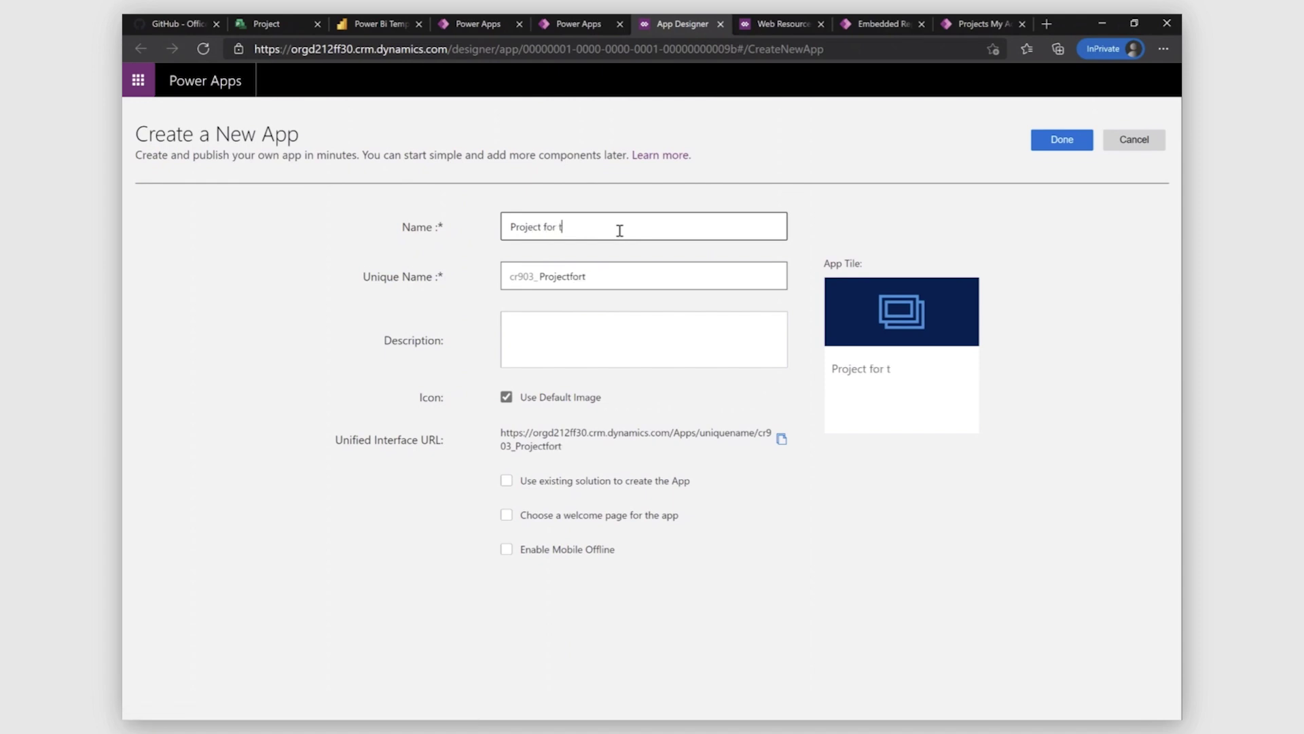
type("he Web D")
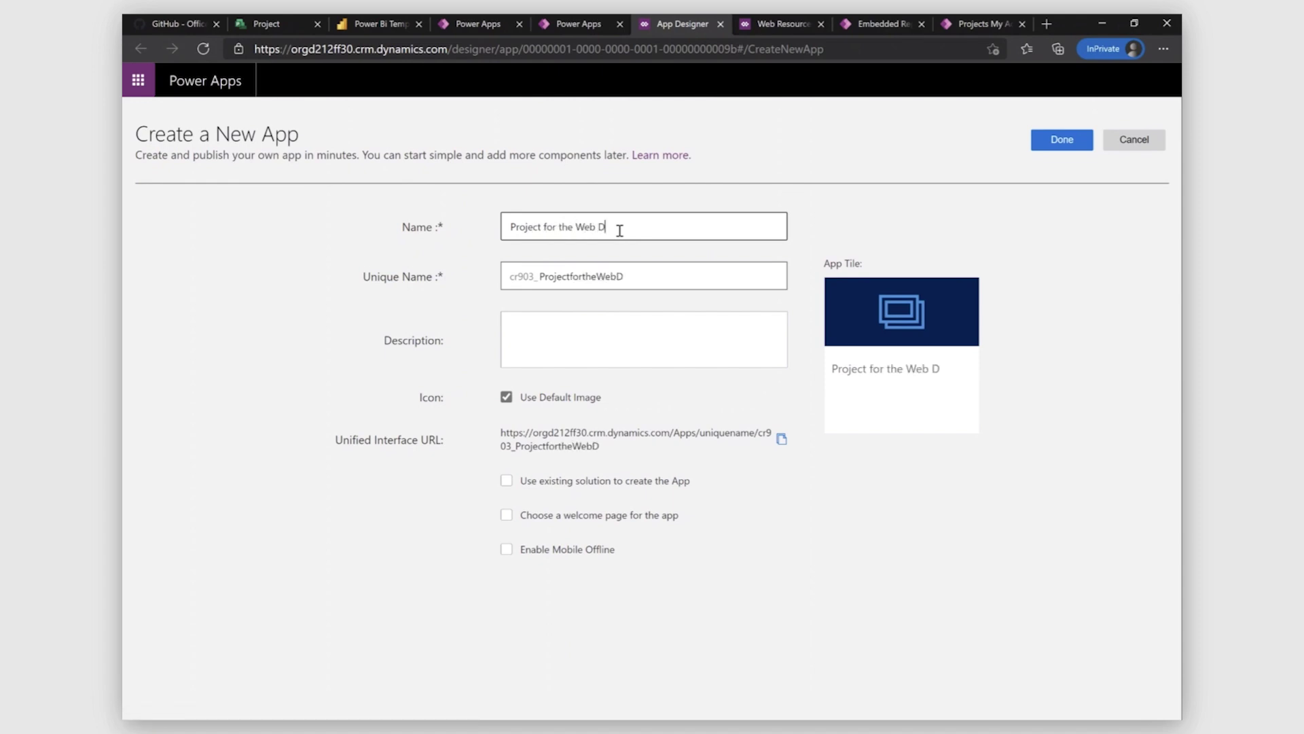
type("emo")
left_click(1057, 141)
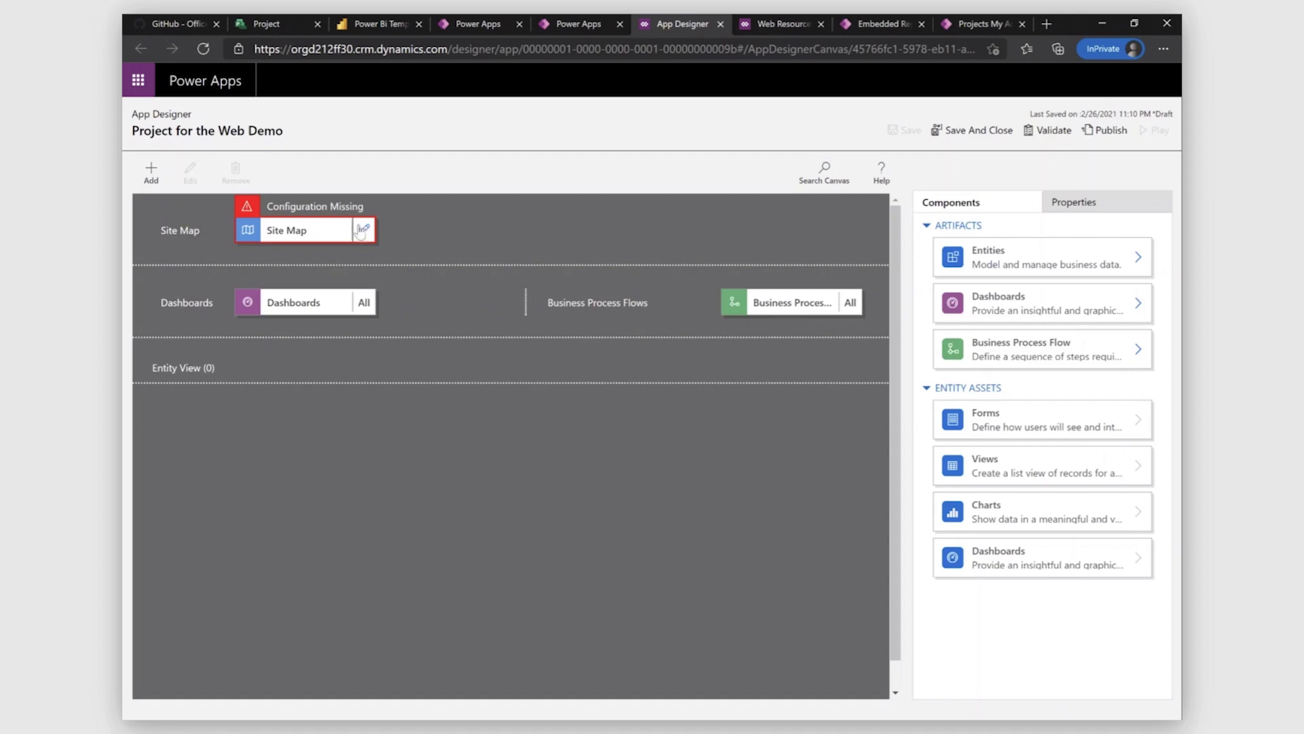
In the Sitemap Designer, rename the area to Project and the group and subarea to Projects
left_click(363, 231)
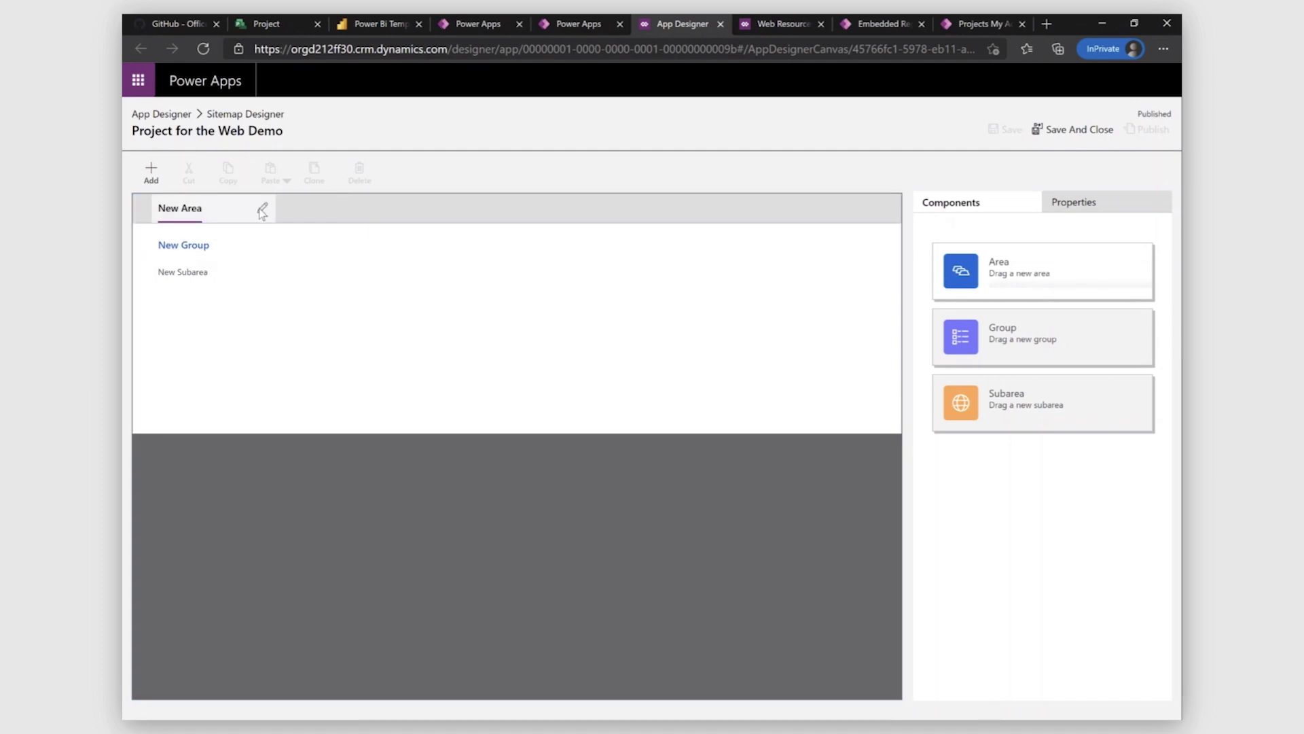
left_click(262, 214)
left_click(204, 209)
type("P")
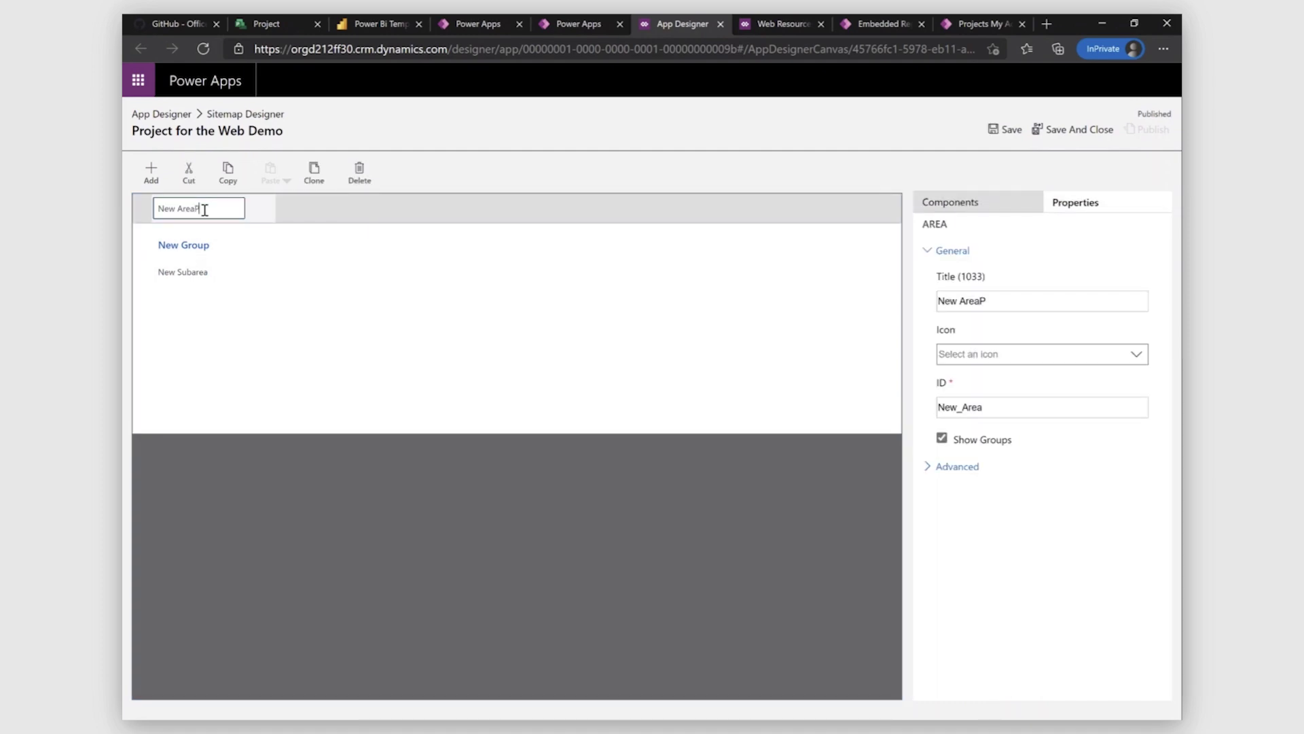
key("BackSpace")
key("BackSpace")
key("BackSpace")
key("BackSpace")
key("BackSpace")
key("BackSpace")
key("BackSpace")
key("BackSpace")
key("BackSpace")
left_click(261, 247)
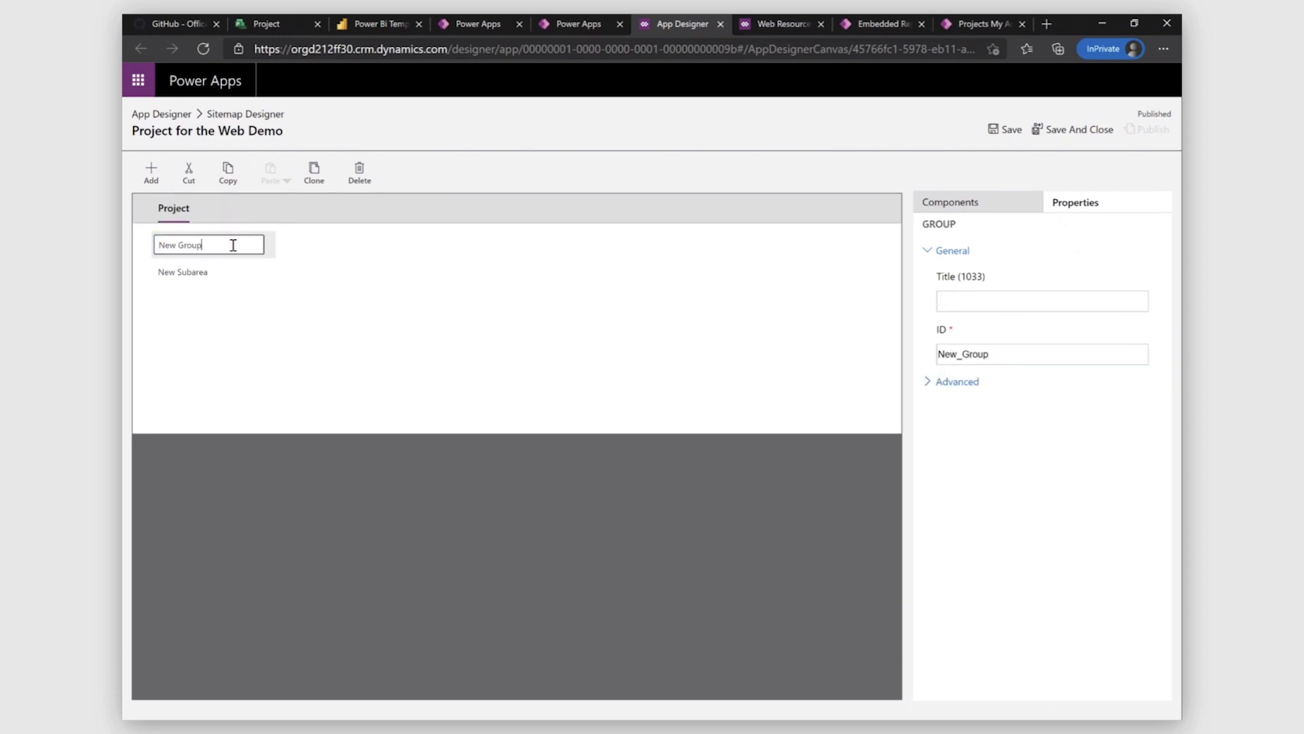
key("BackSpace")
key("BackSpace")
key("BackSpace")
key("BackSpace")
key("BackSpace")
key("BackSpace")
key("BackSpace")
key("BackSpace")
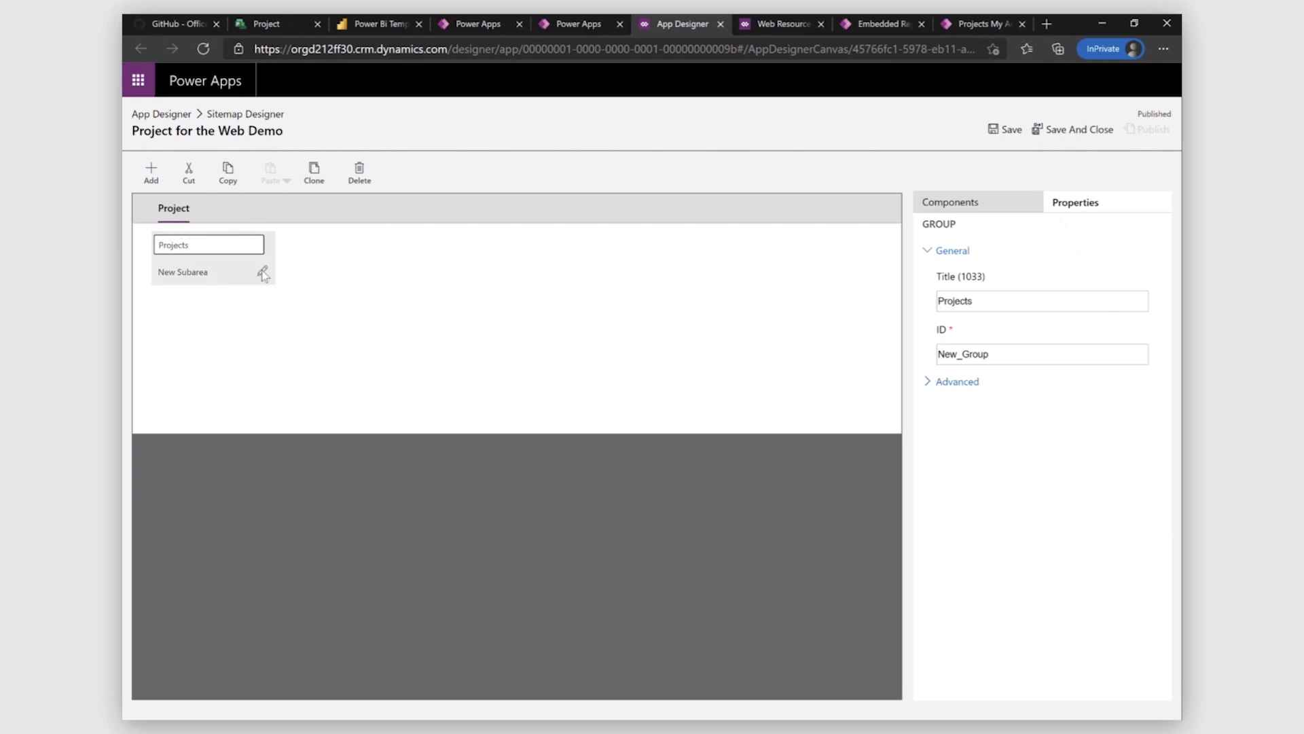
left_click(264, 274)
left_click(261, 274)
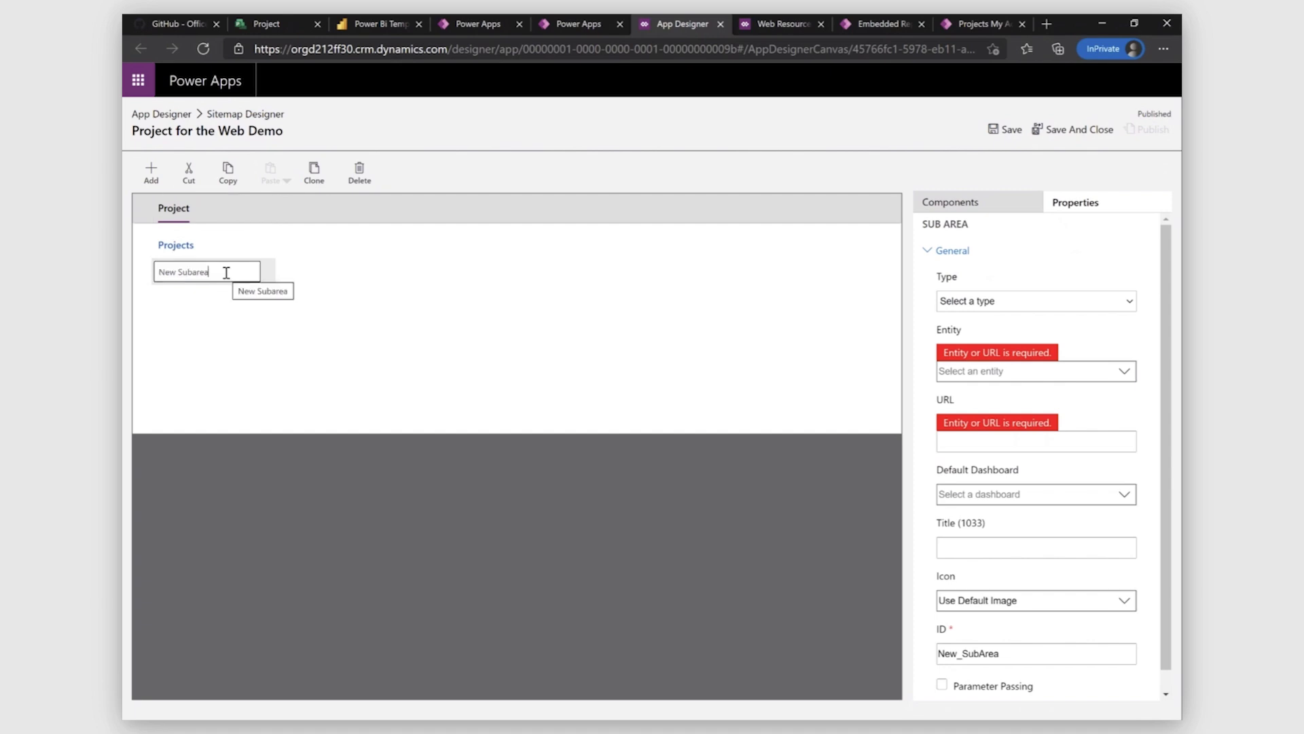
key("BackSpace")
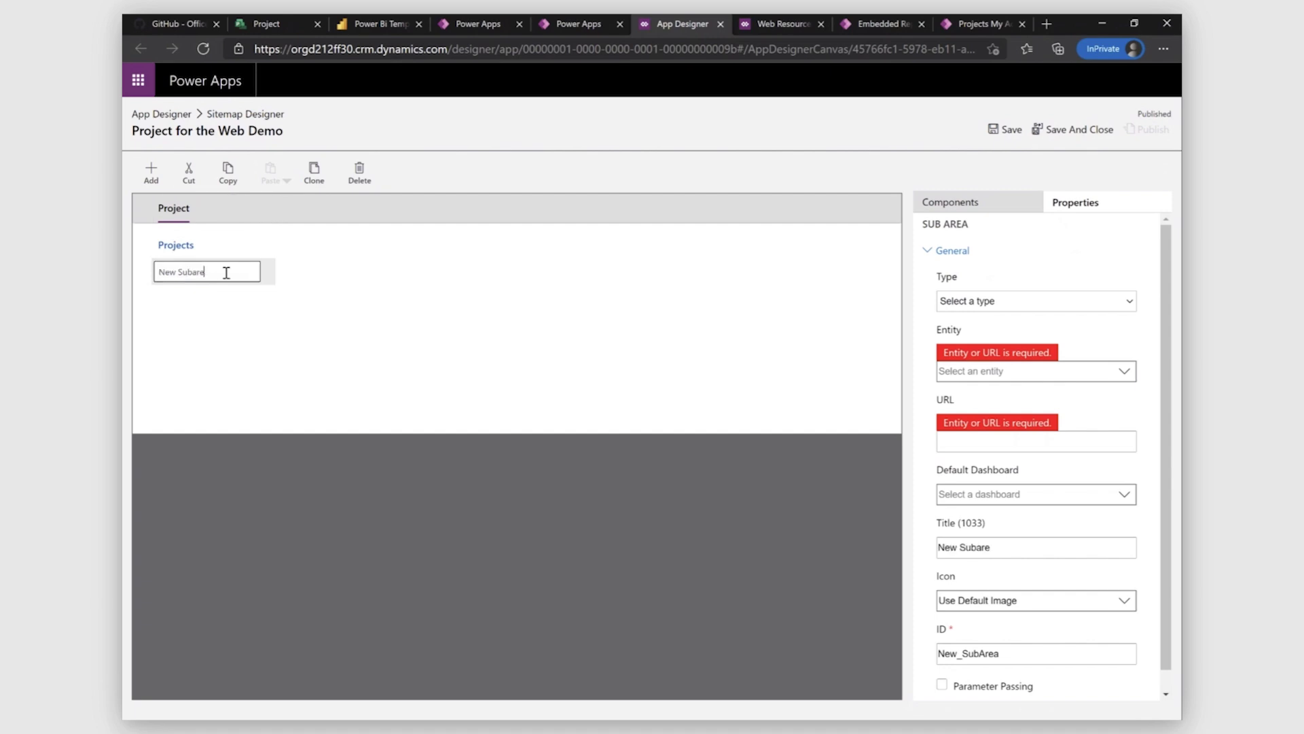
key("BackSpace")
key("BackSpace")
key("BackSpace")
key("BackSpace")
key("BackSpace")
key("BackSpace")
key("BackSpace")
key("BackSpace")
key("BackSpace")
key("BackSpace")
left_click(351, 339)
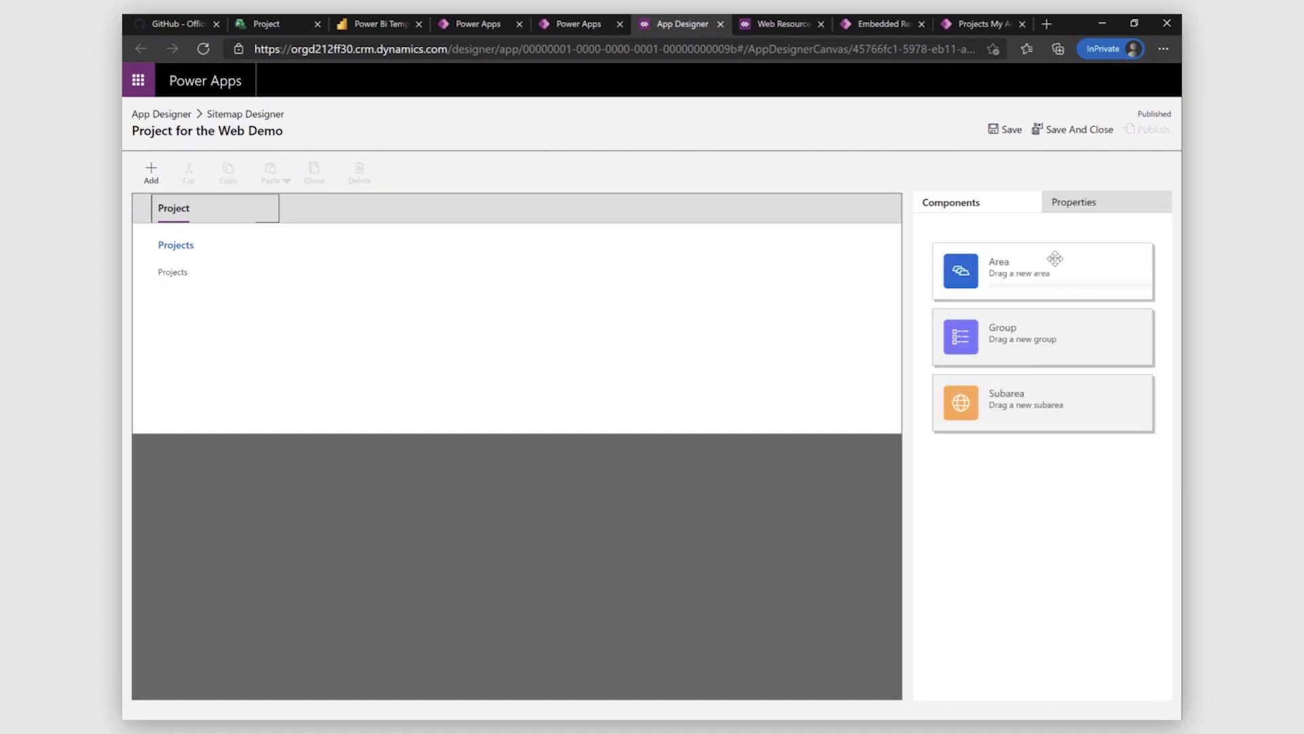
Set the Projects subarea to the Project entity and save the site map
left_click(189, 272)
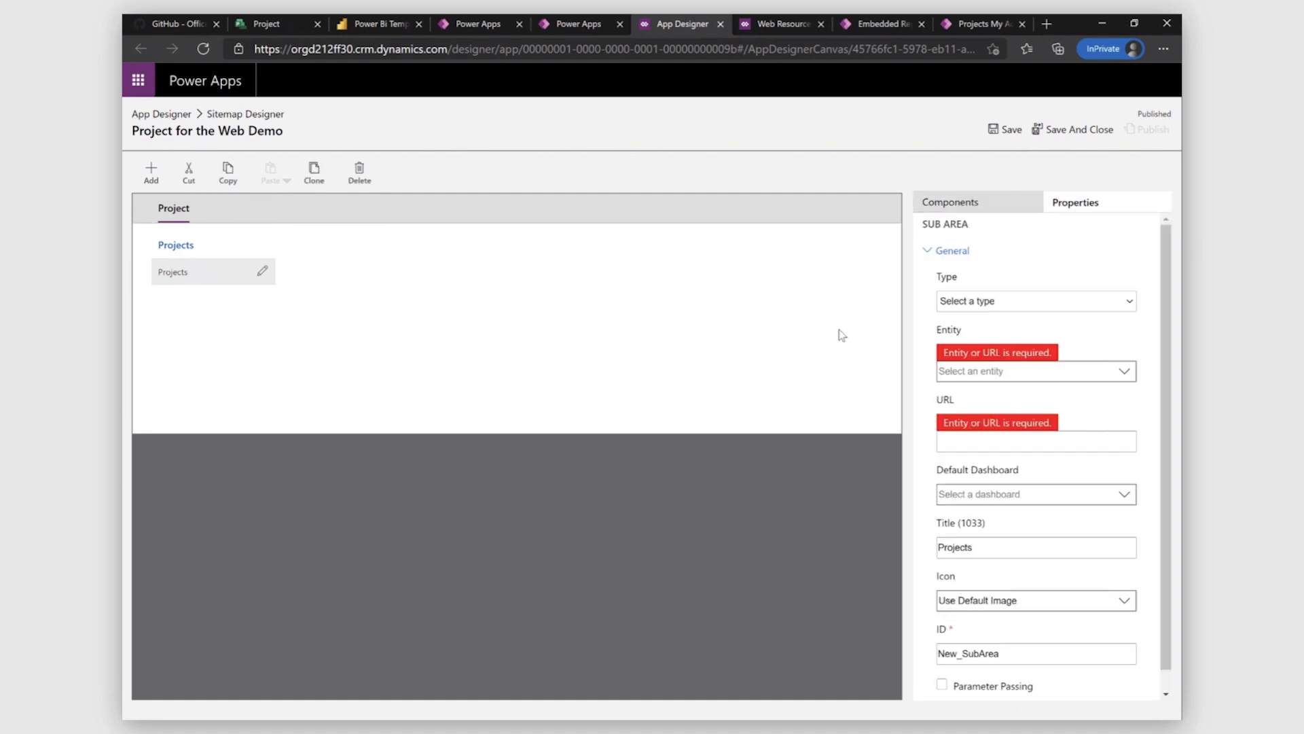
left_click(1034, 304)
left_click(1060, 370)
left_click(1125, 372)
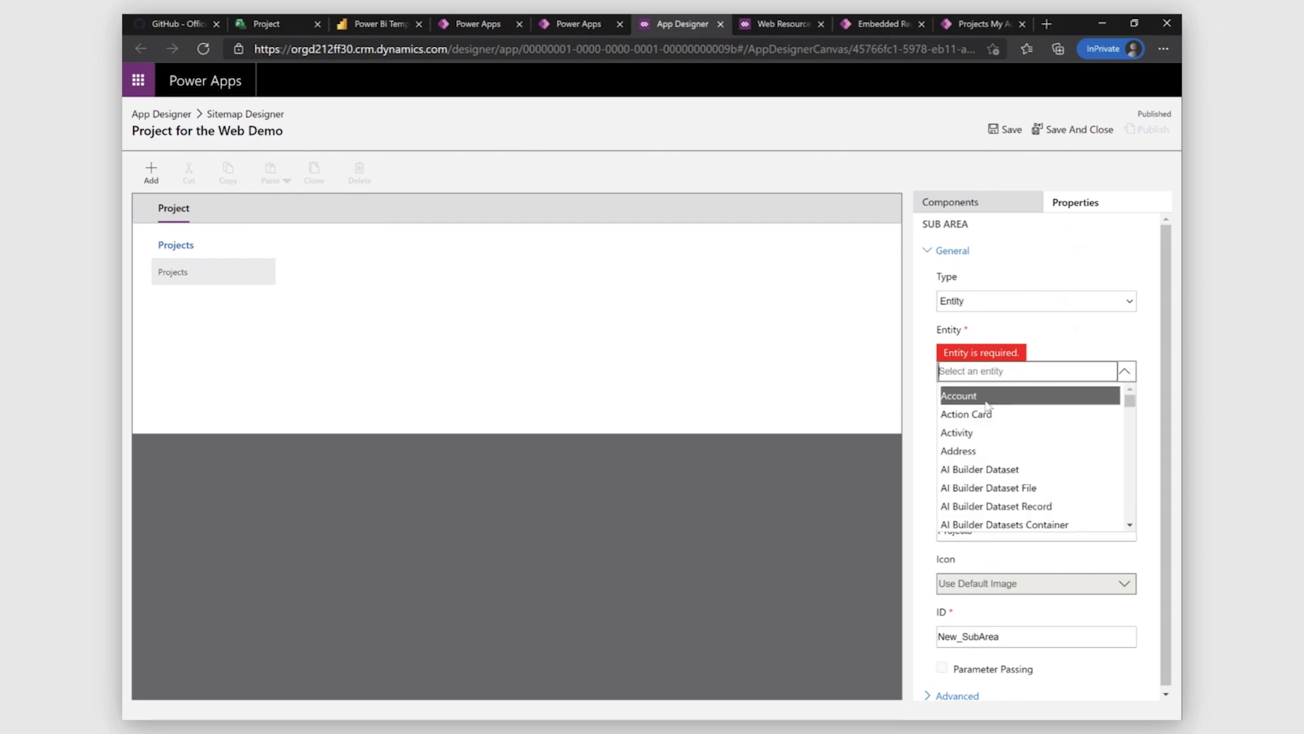
type("proj")
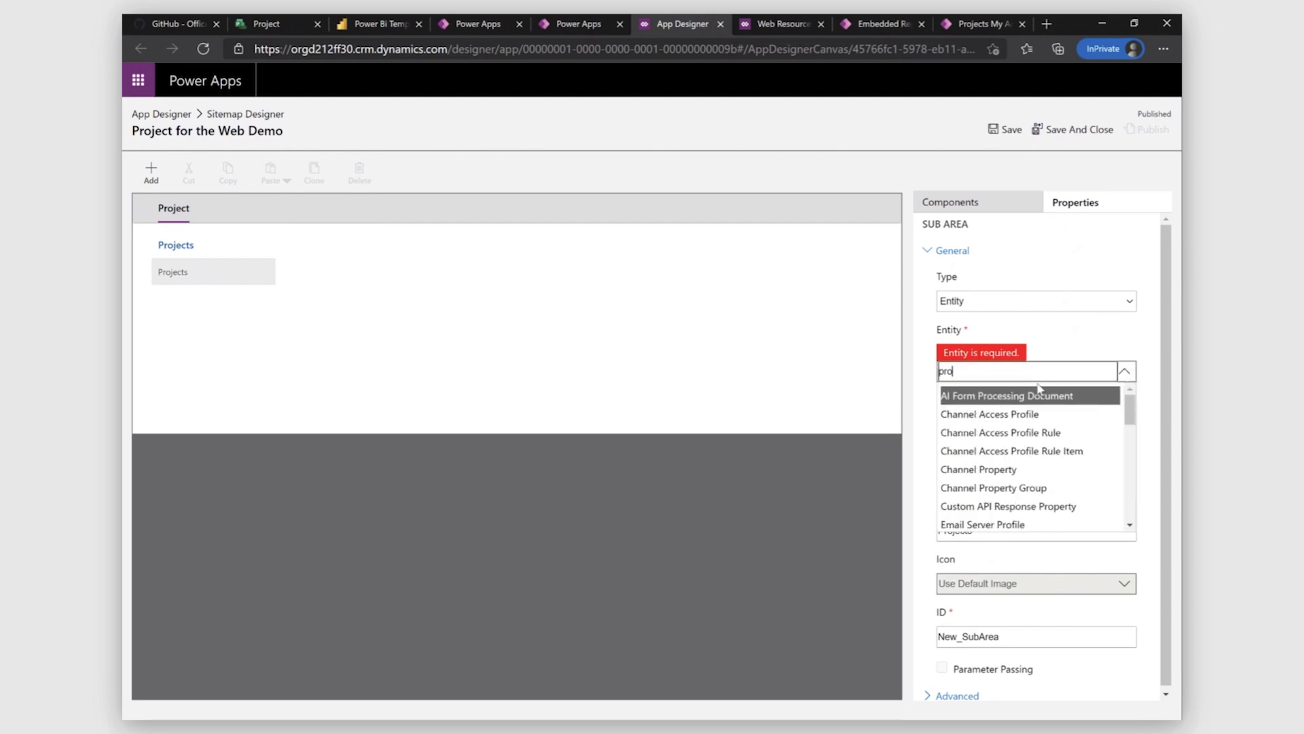
left_click(1003, 397)
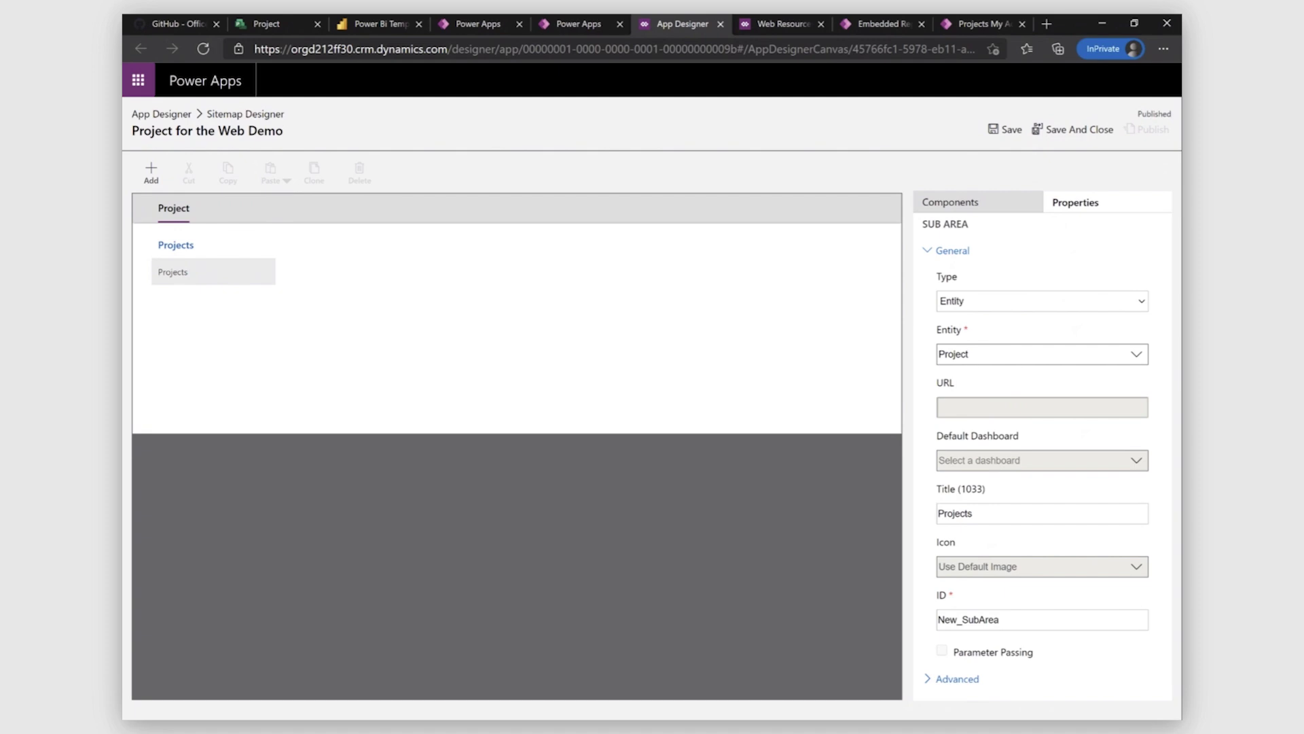
left_click(742, 598)
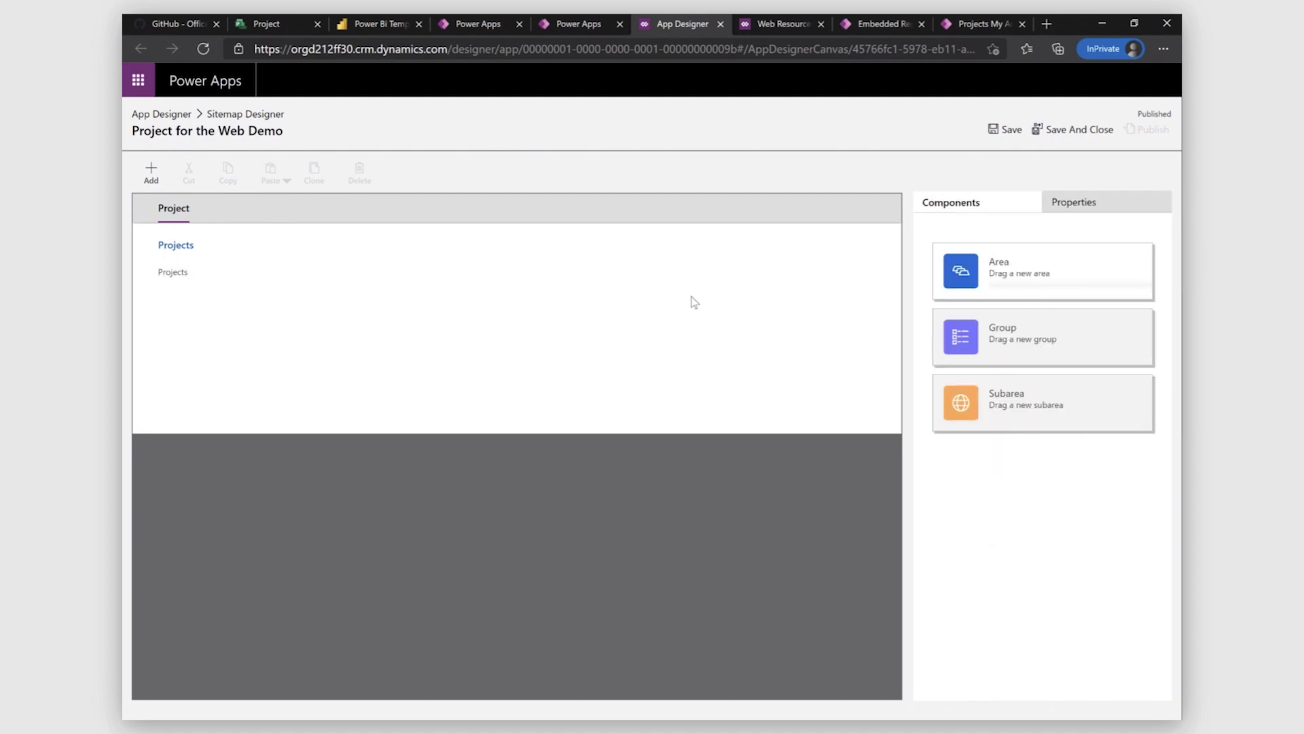
left_click(1009, 129)
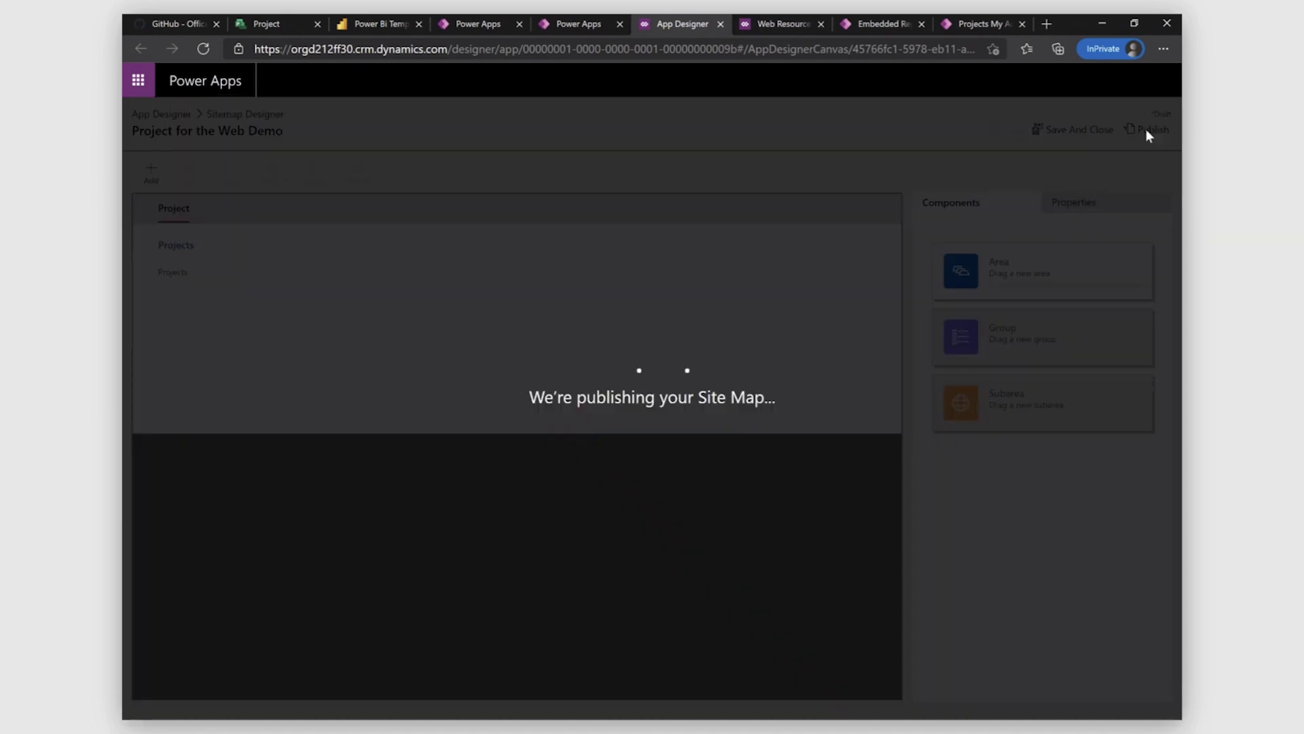
Publish the site map, then save and publish the Project for the Web Demo app
left_click(1148, 131)
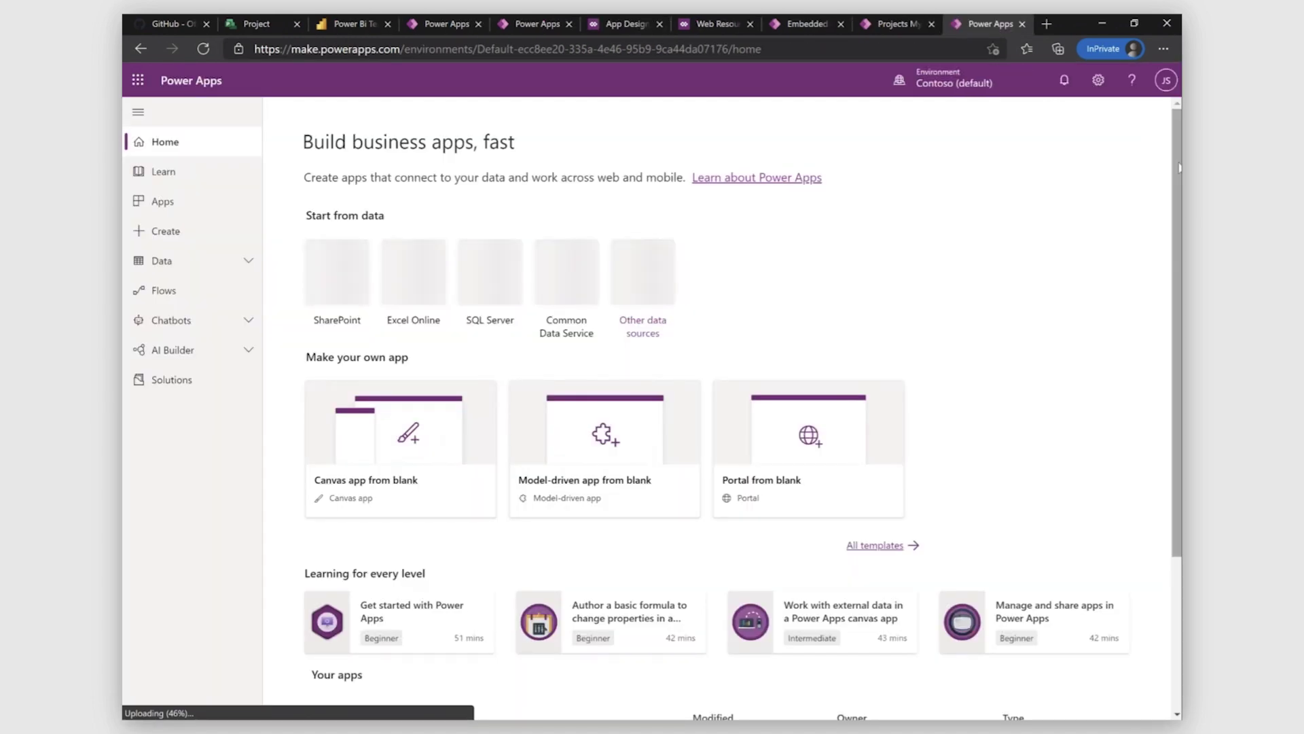
scroll(1180, 168, "down", 3)
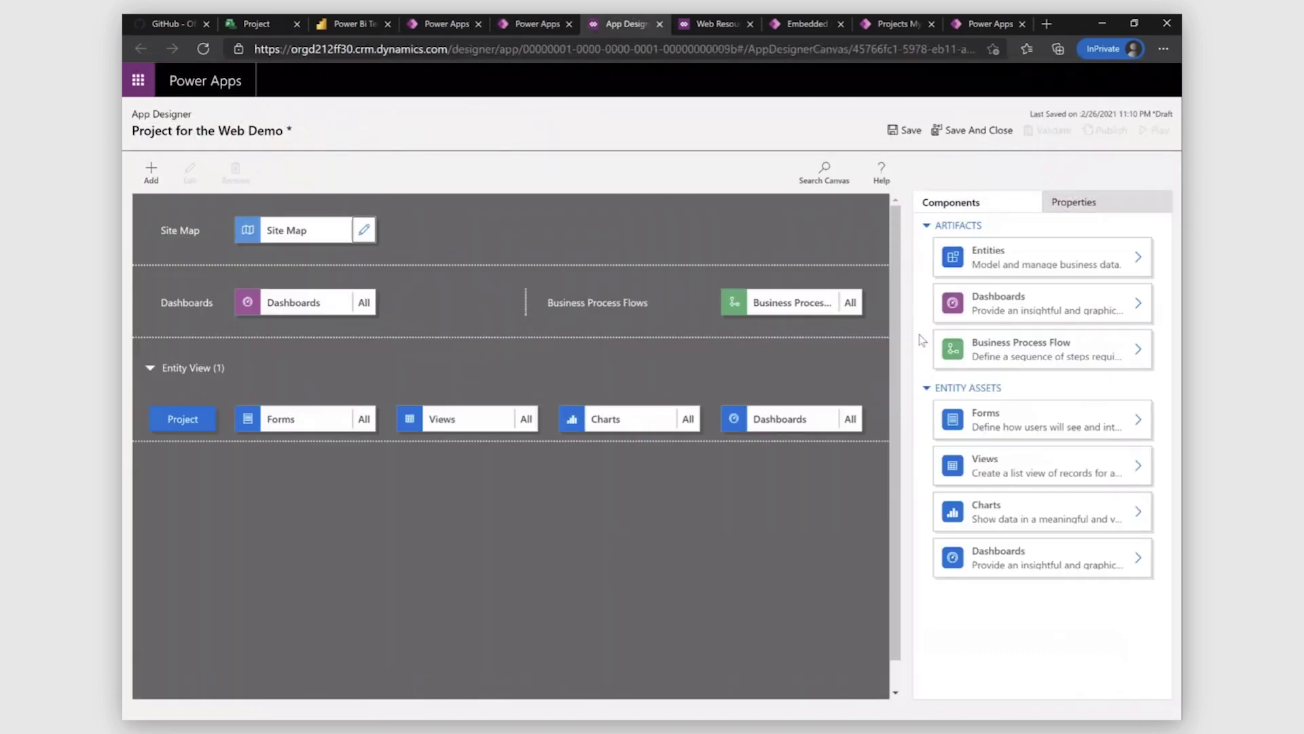
left_click(909, 130)
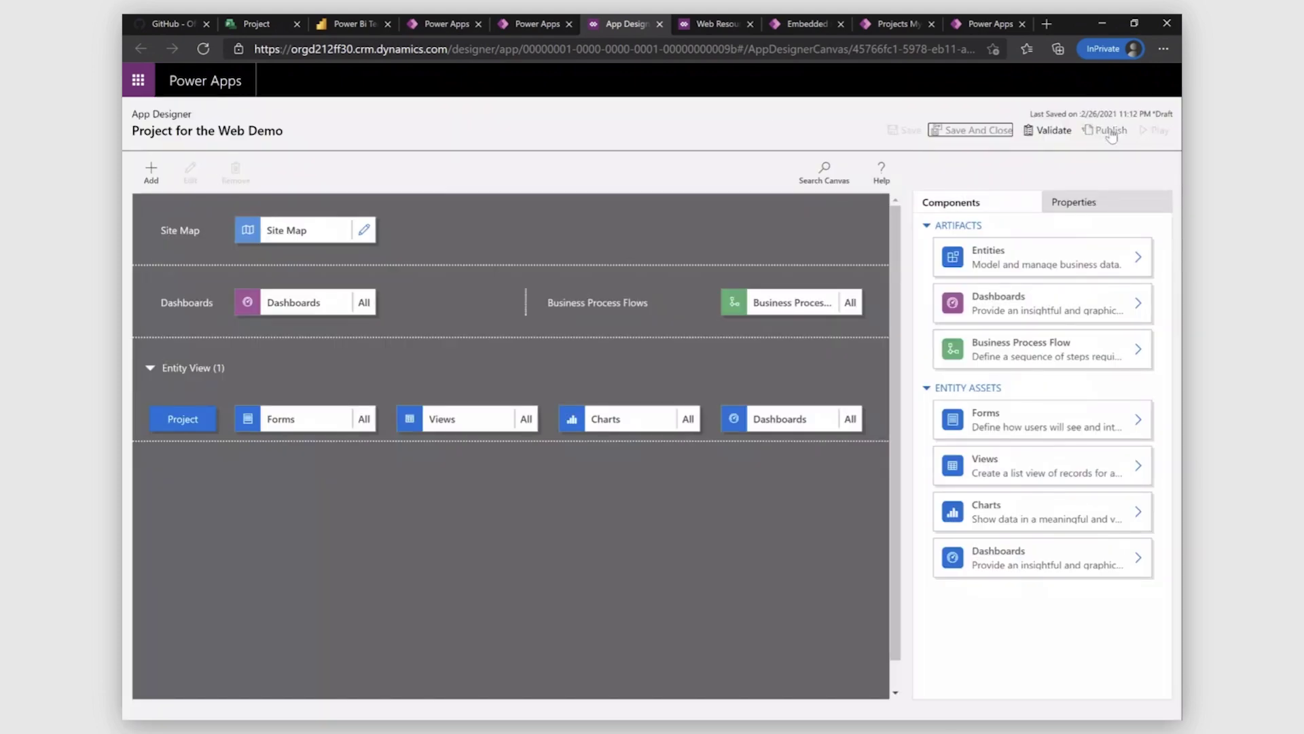
left_click(1110, 129)
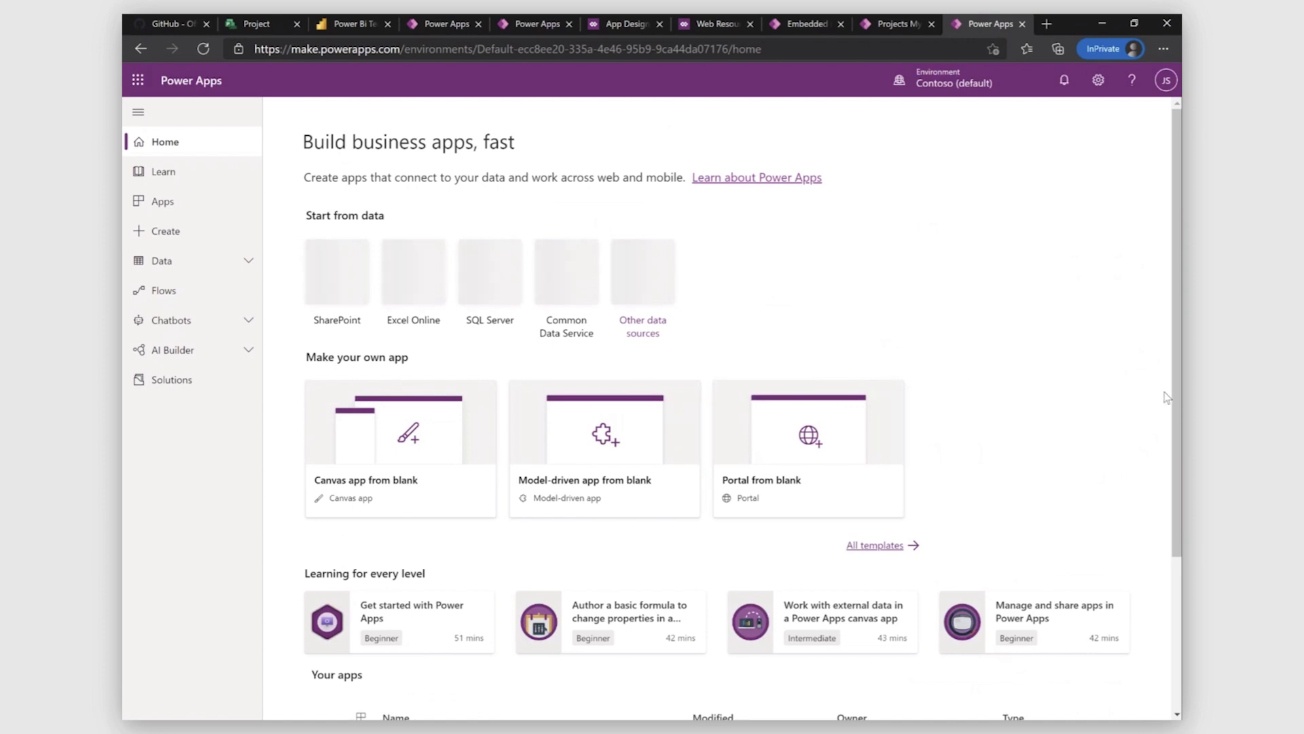
scroll(1178, 403, "down", 3)
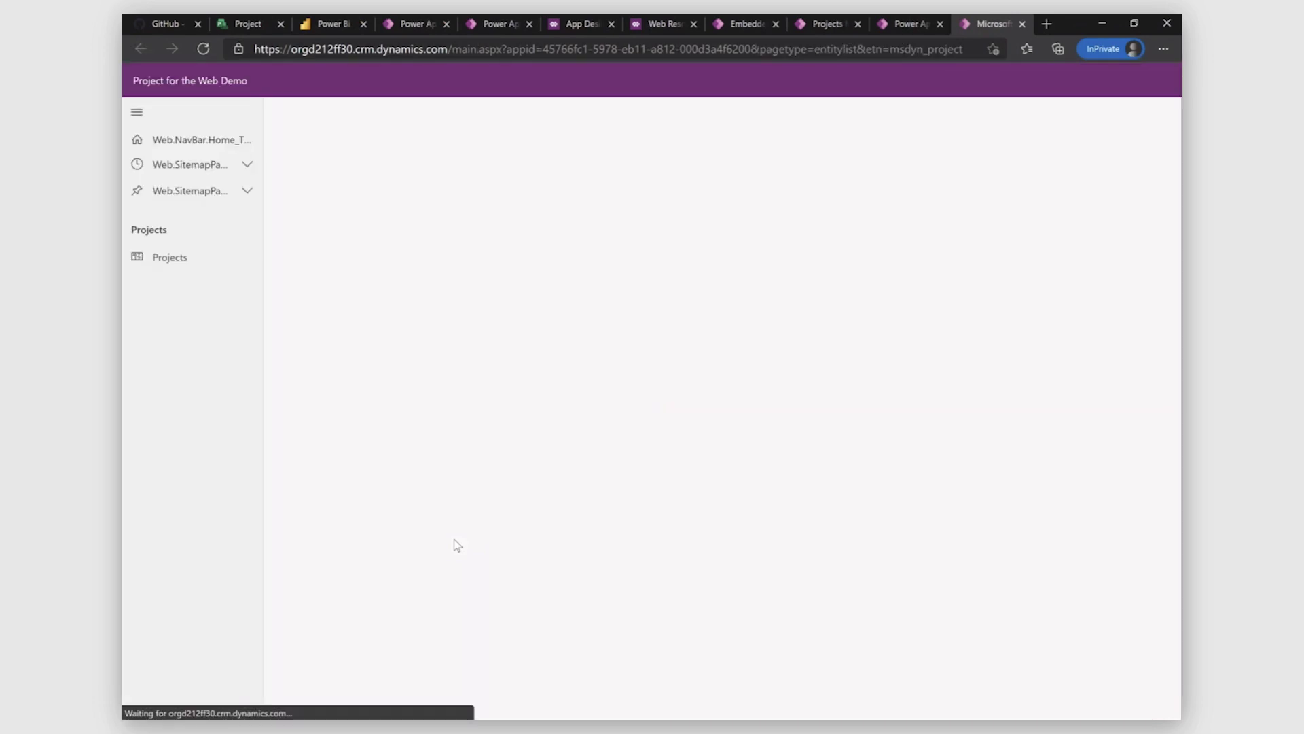
Open the Software Development project from Projects and check its Department choices, keeping IT
left_click(169, 265)
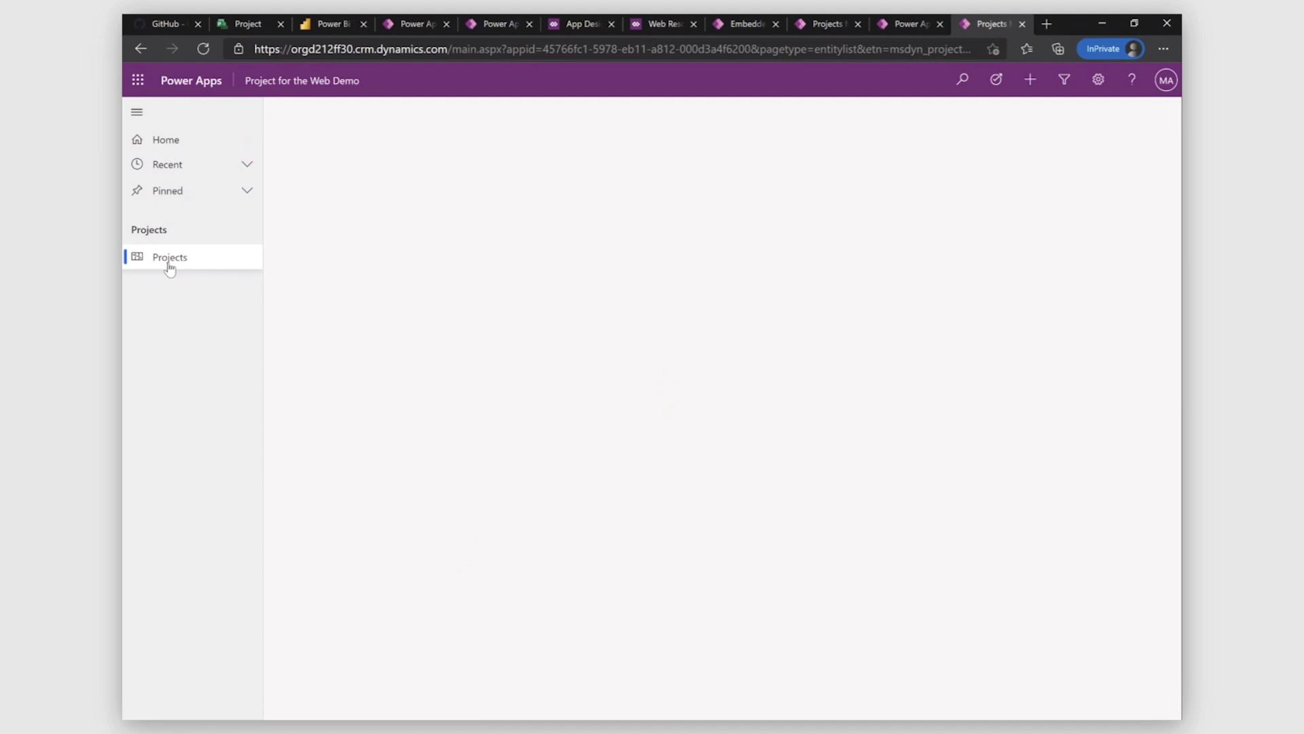
left_click(348, 213)
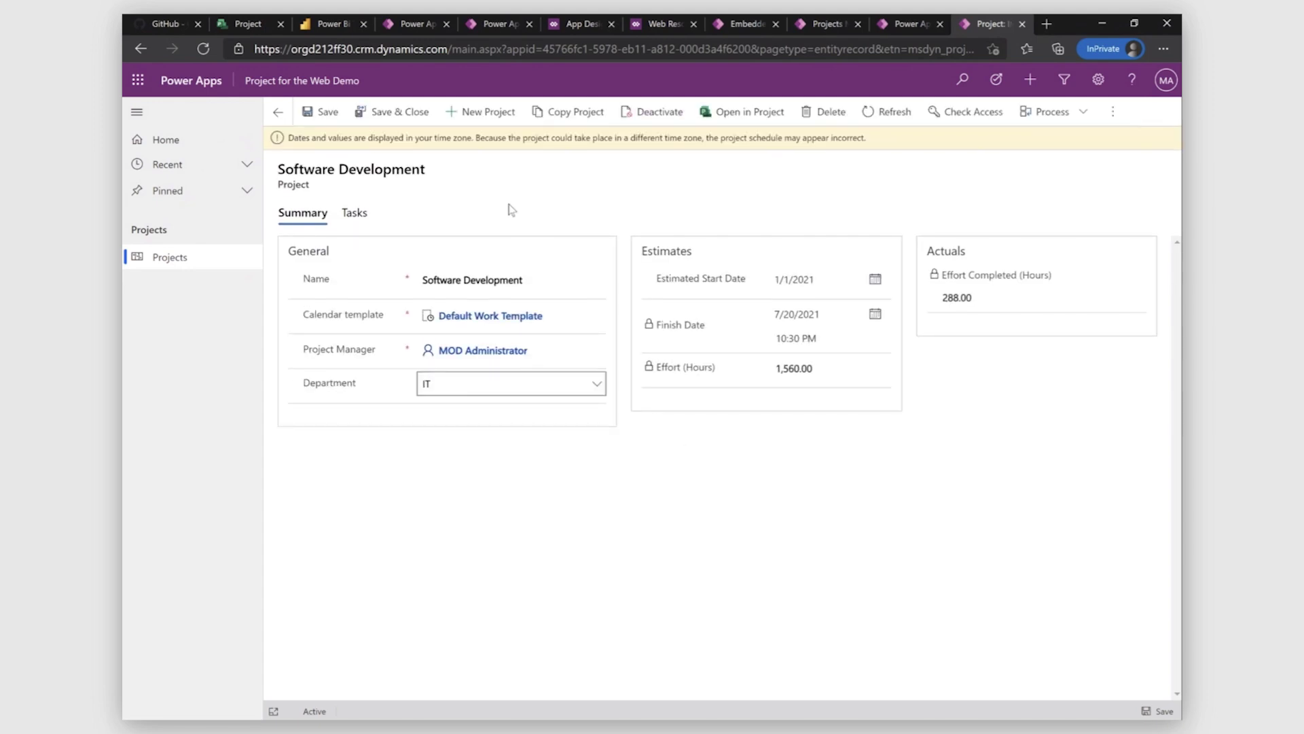
left_click(583, 382)
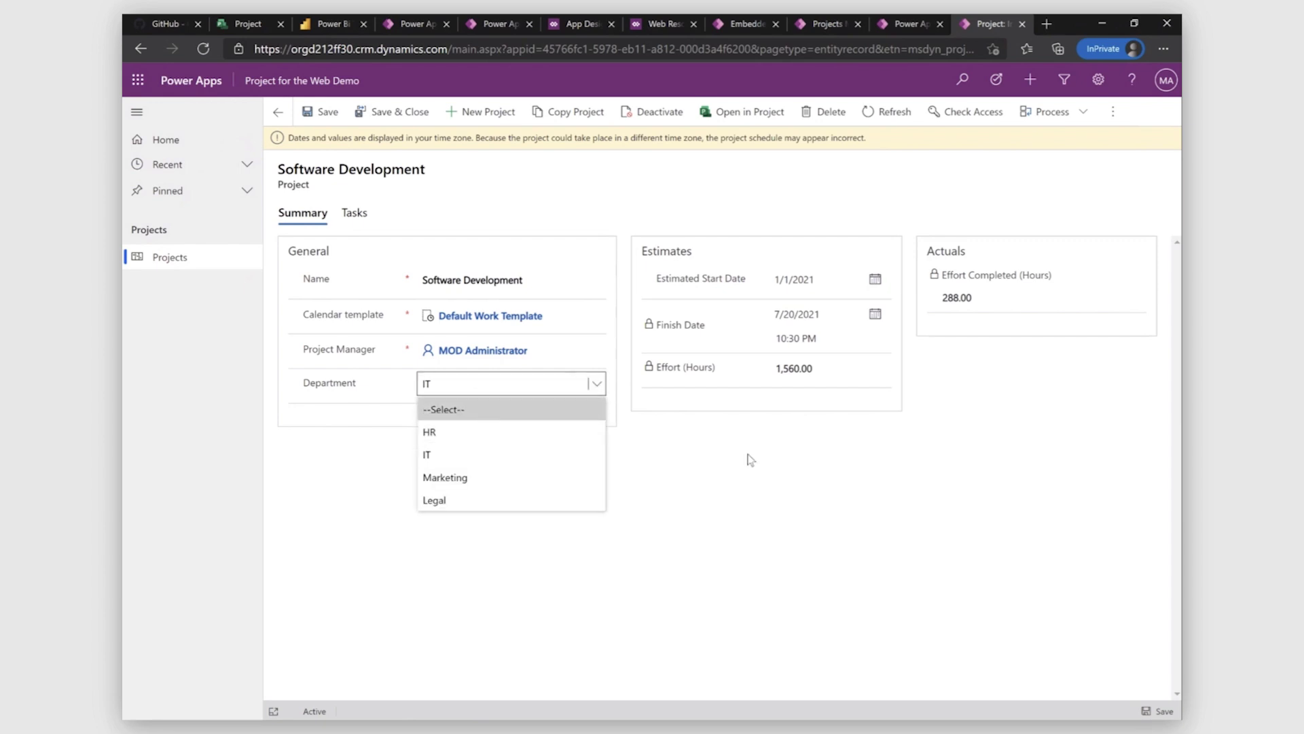
left_click(683, 449)
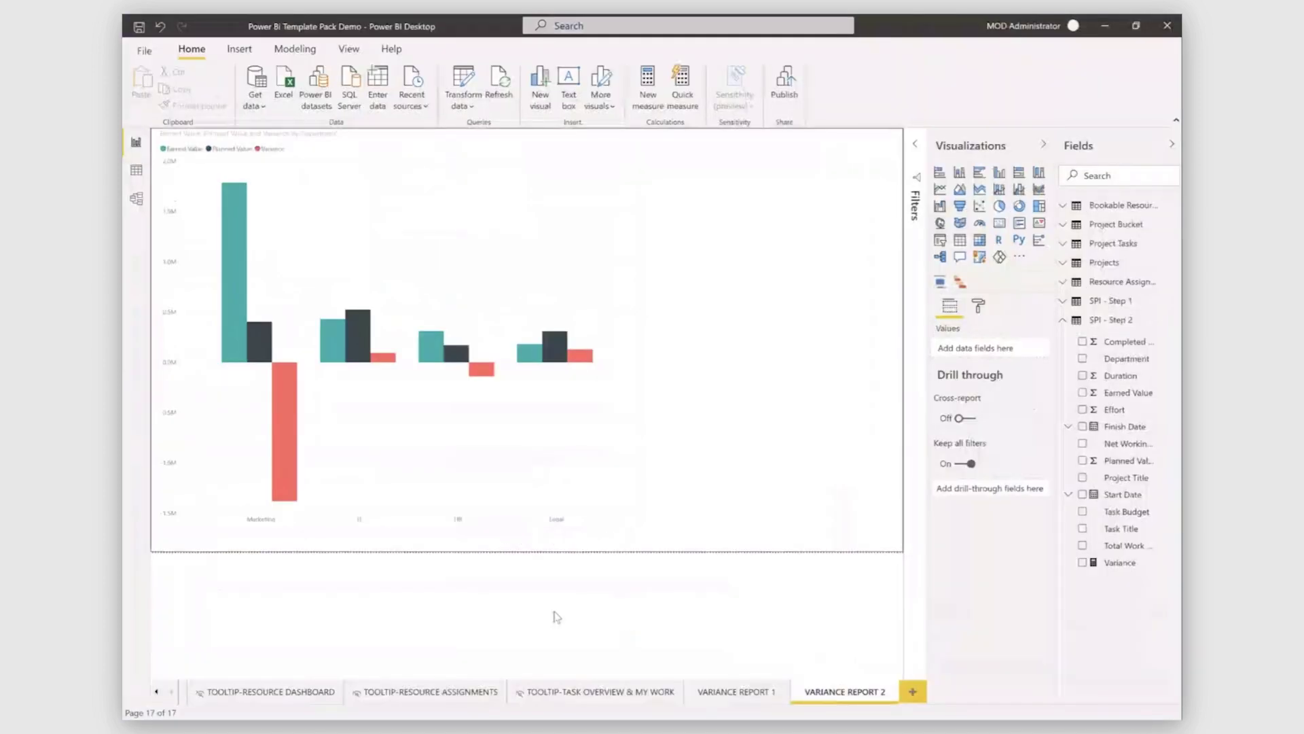
left_click(464, 83)
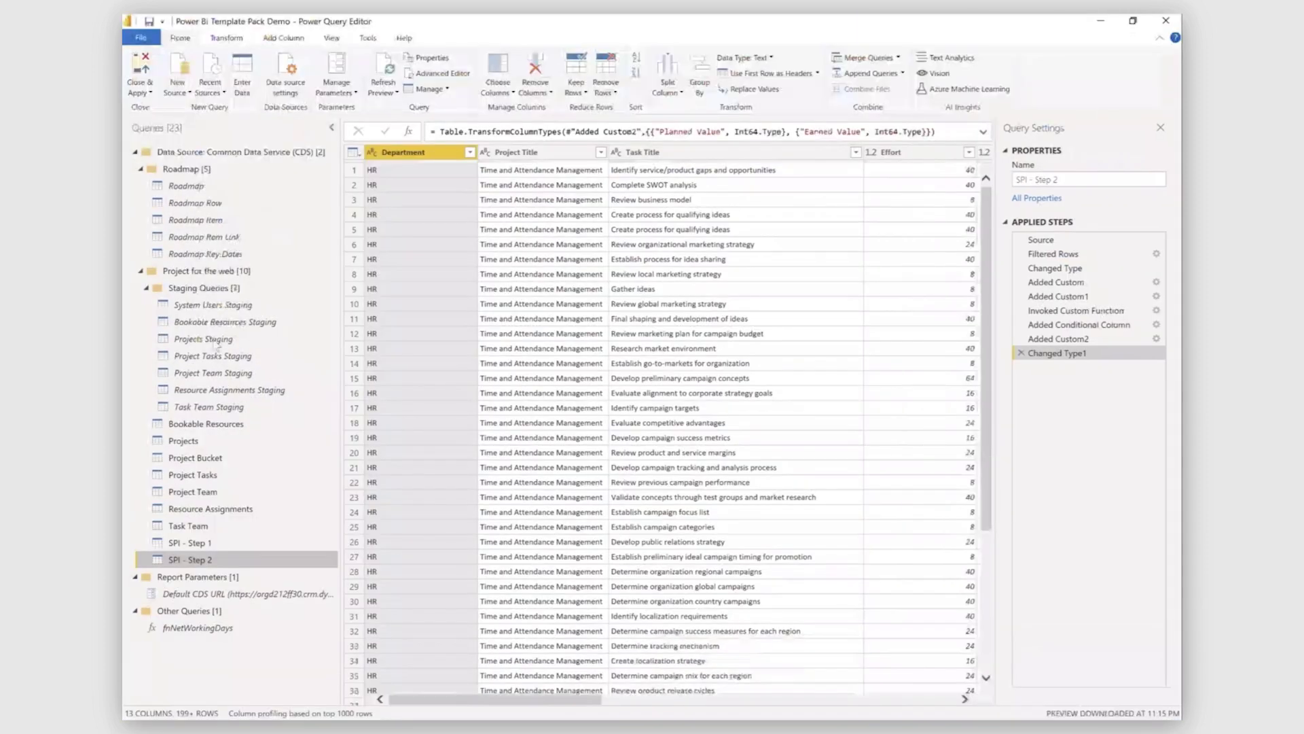
left_click(213, 339)
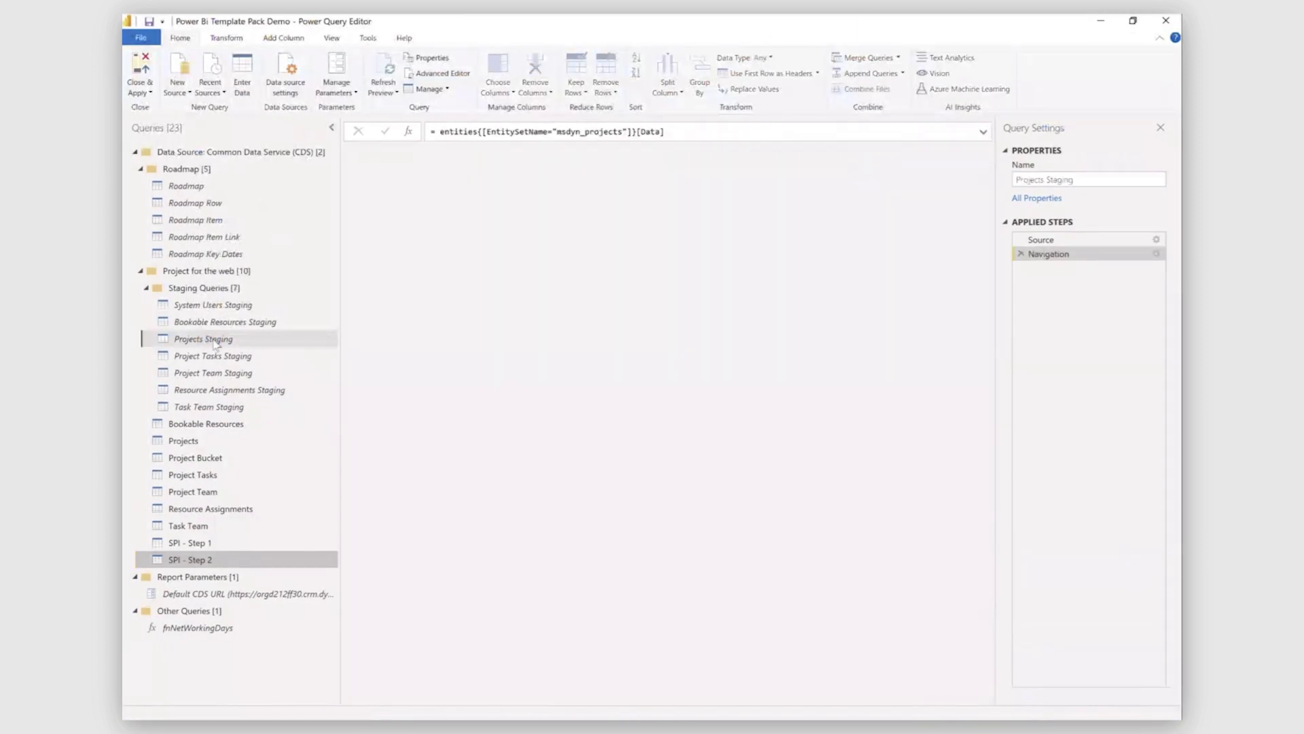
left_click(195, 546)
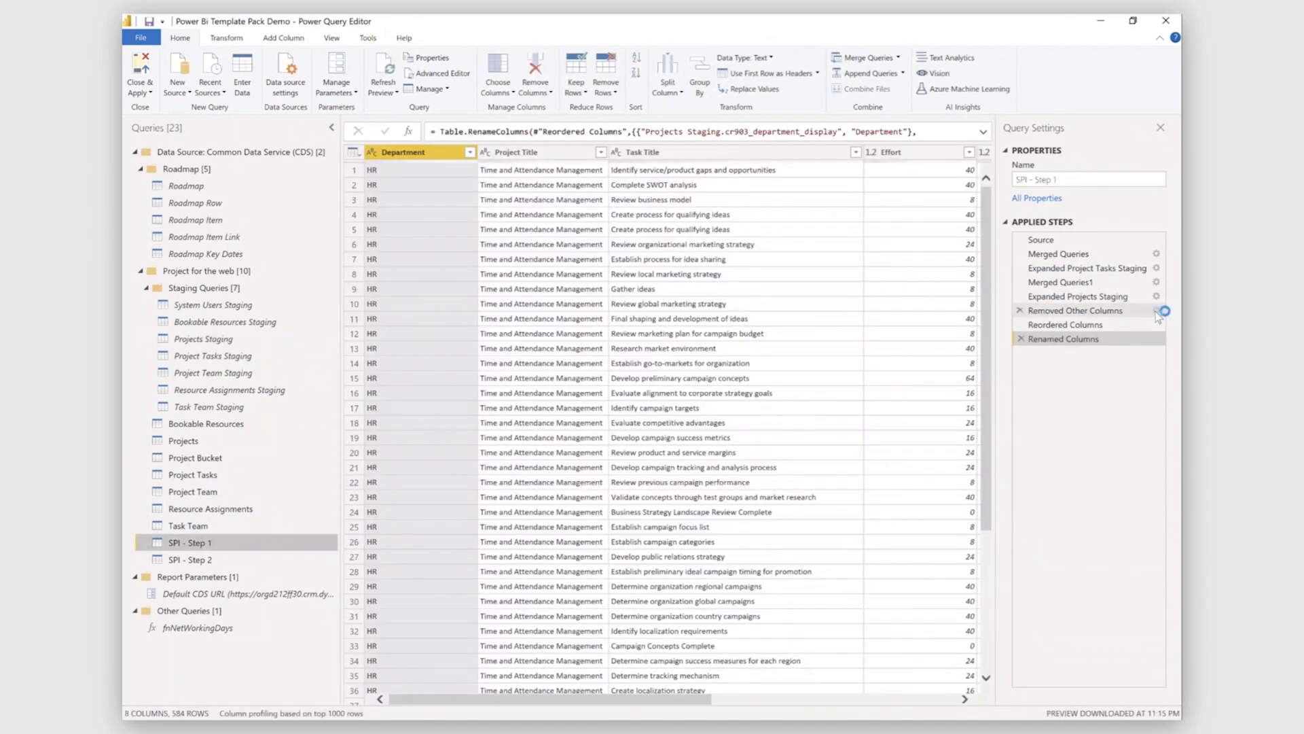
left_click(1157, 311)
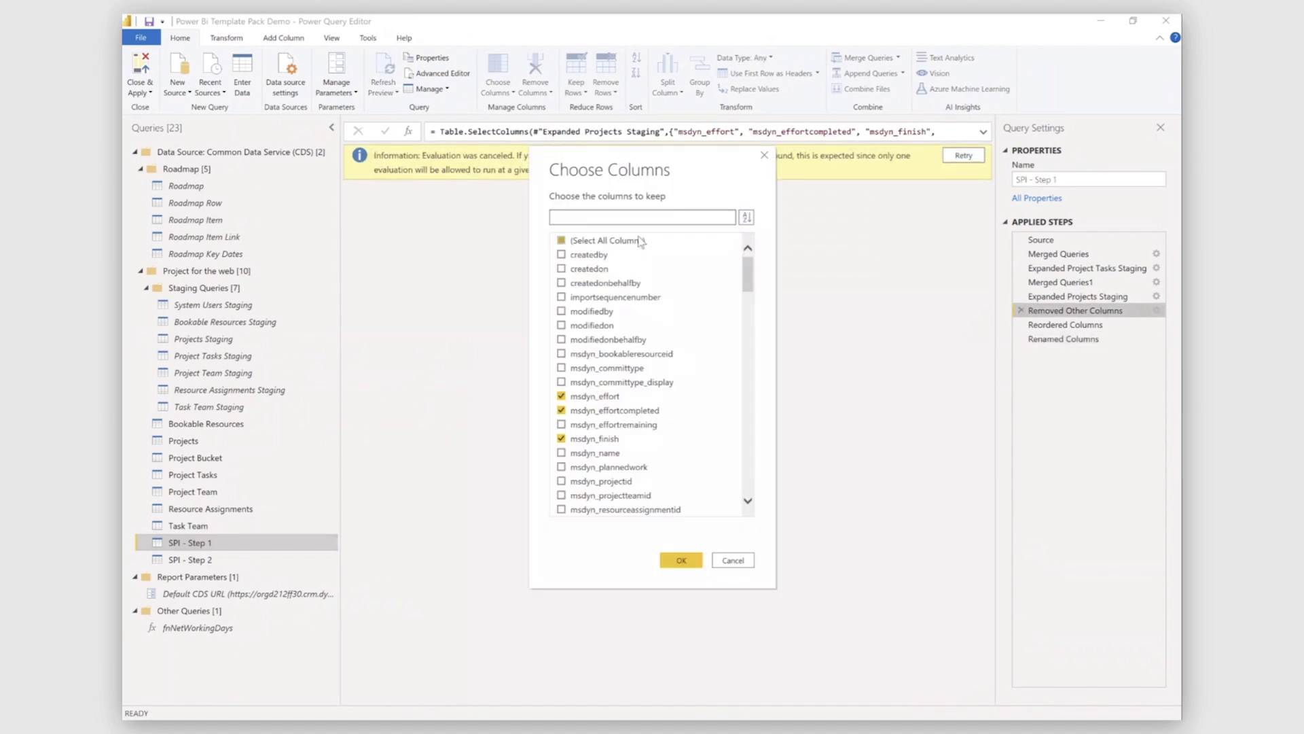
left_click(640, 218)
type("depar")
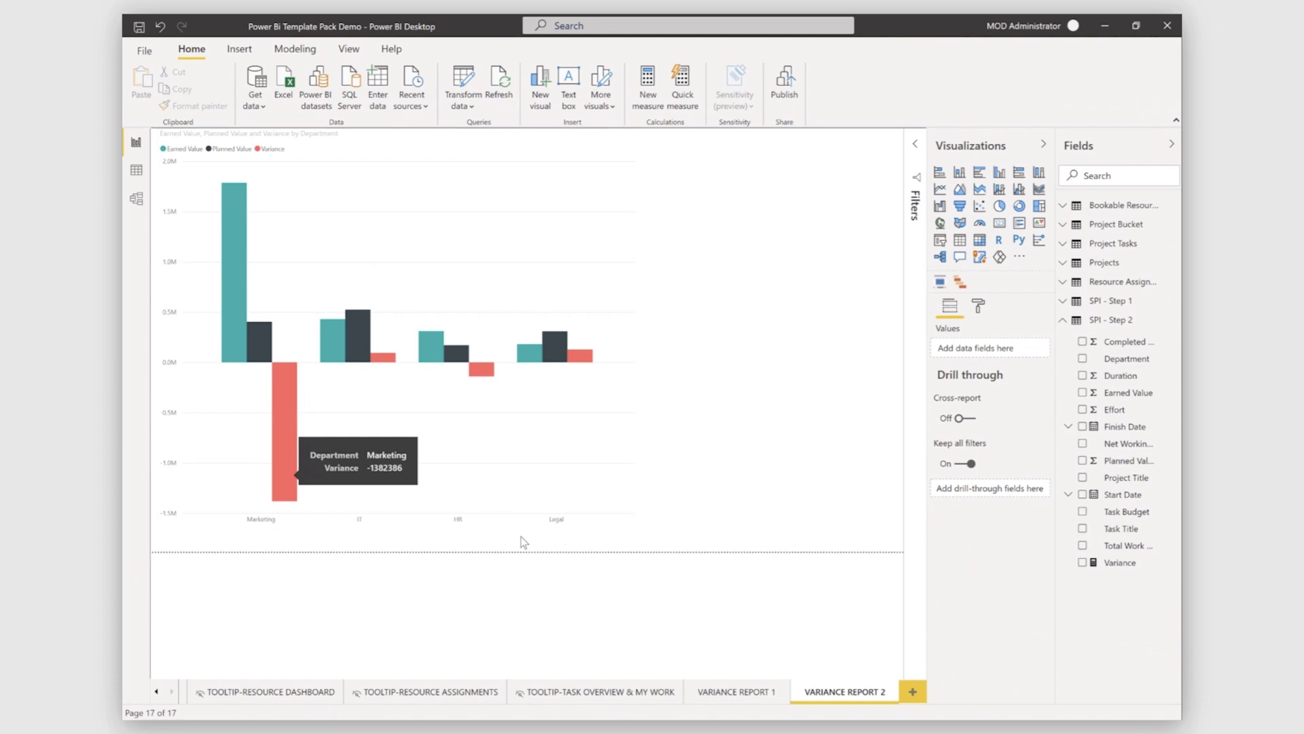
Enable drill down on the variance chart and drill into Marketing's three projects
left_click(525, 540)
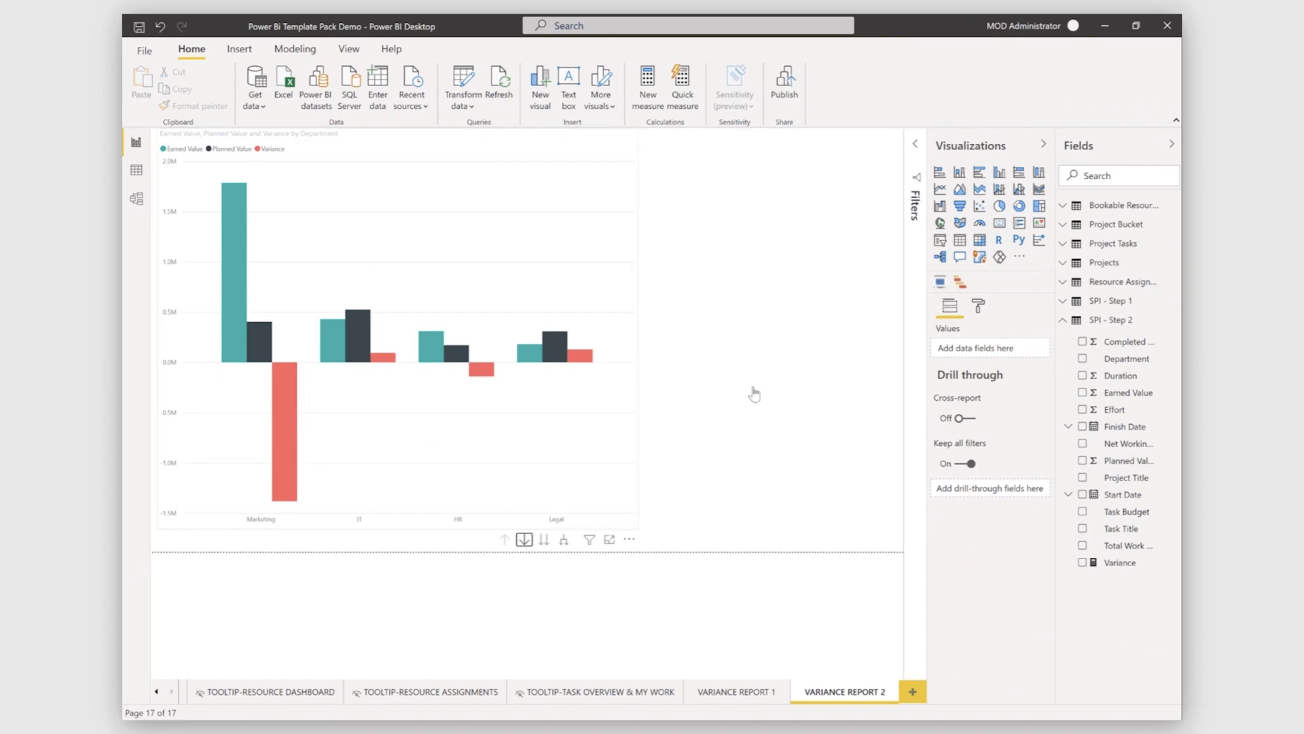
left_click(289, 445)
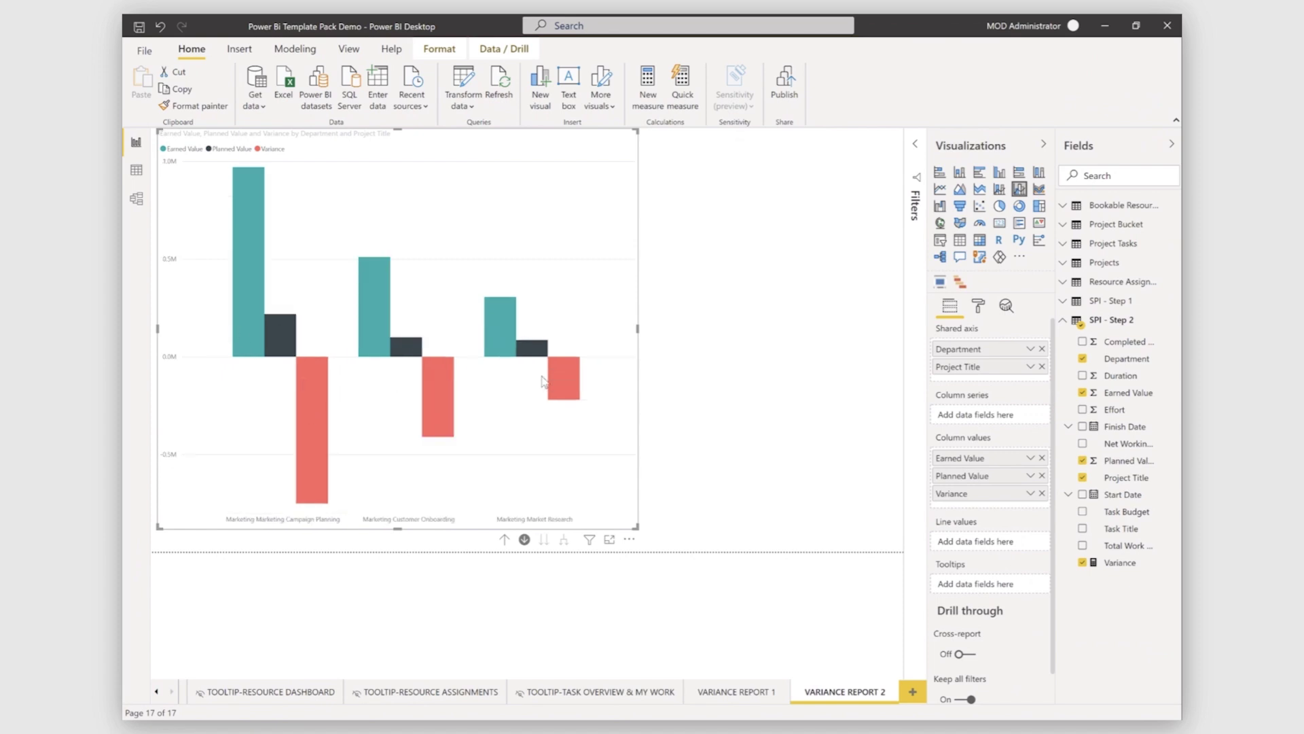
mouse_move(561, 378)
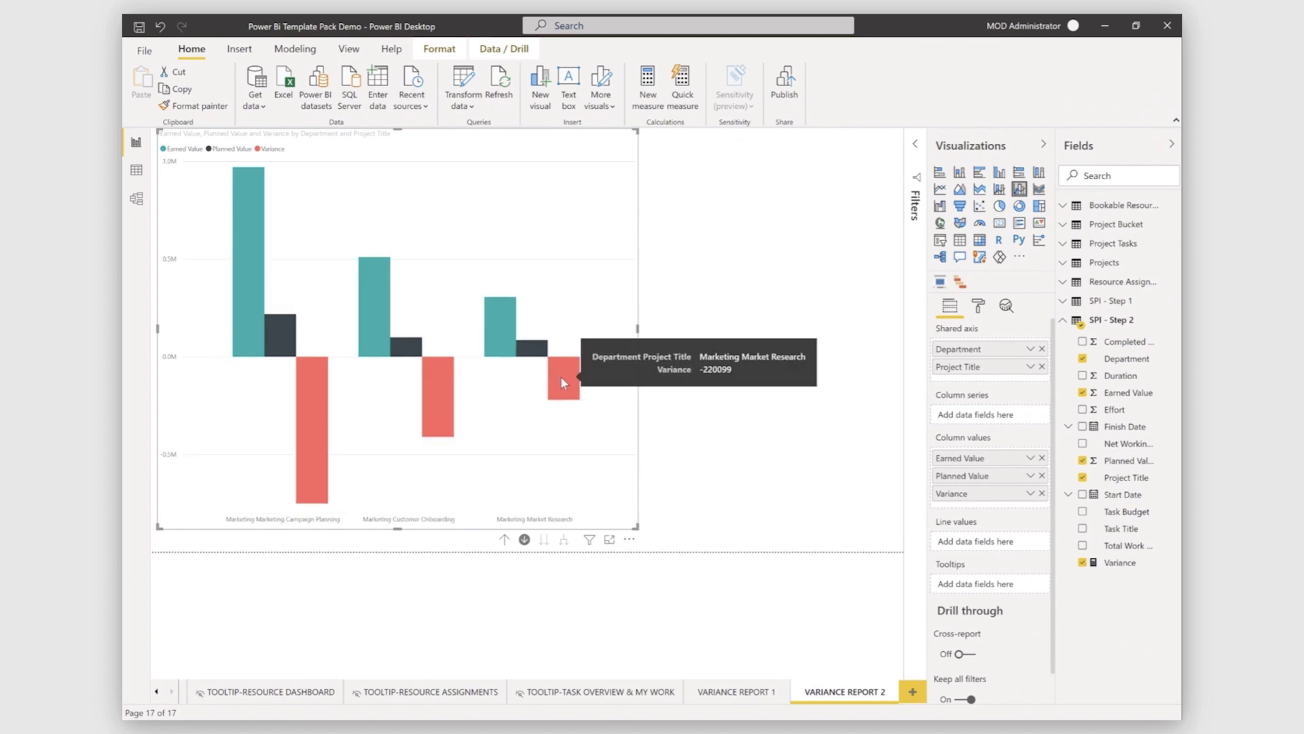
left_click(754, 435)
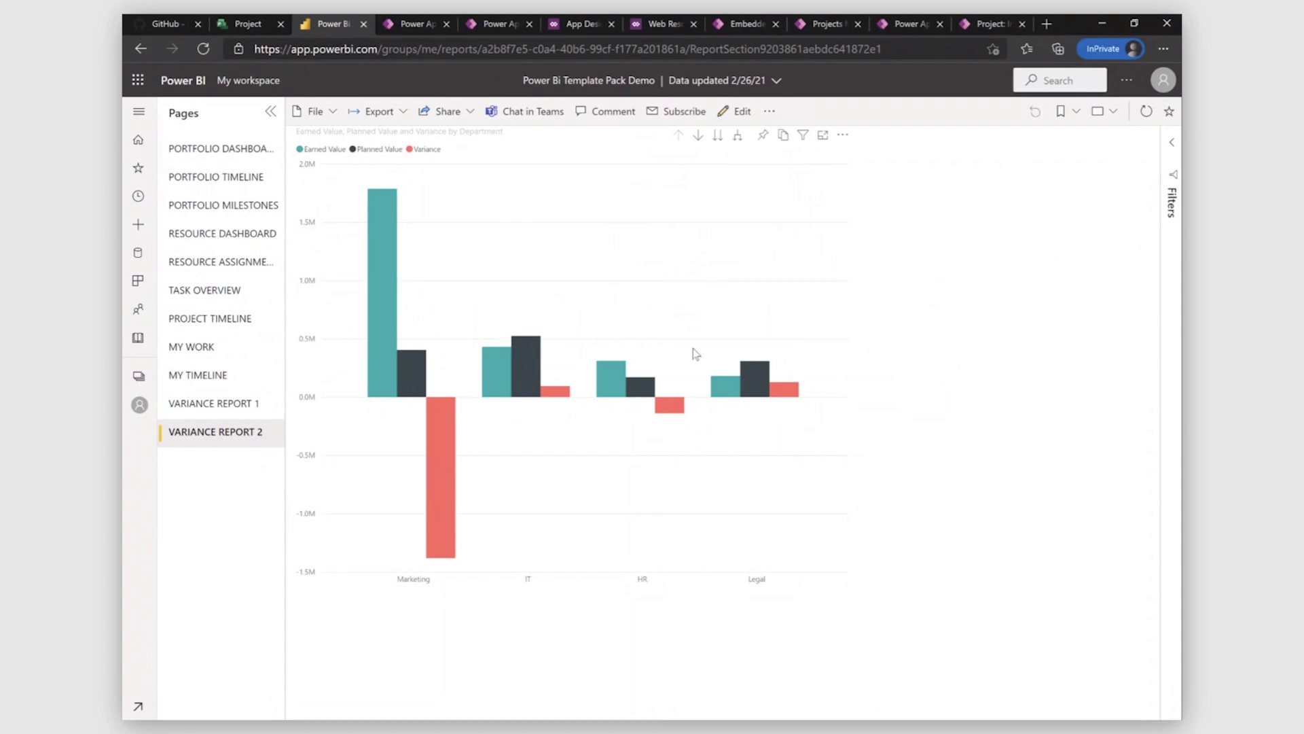
Switch to Power Apps home and open the Project for the Web app
left_click(408, 24)
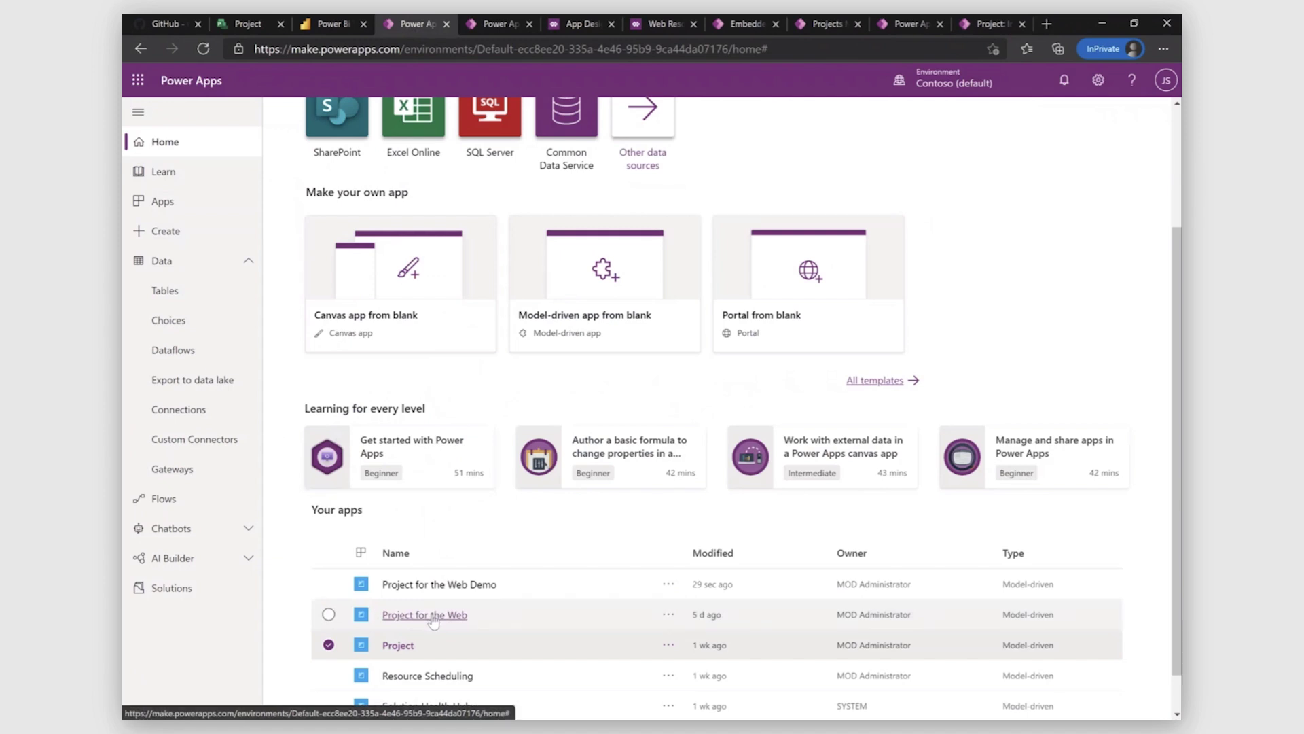
left_click(431, 615)
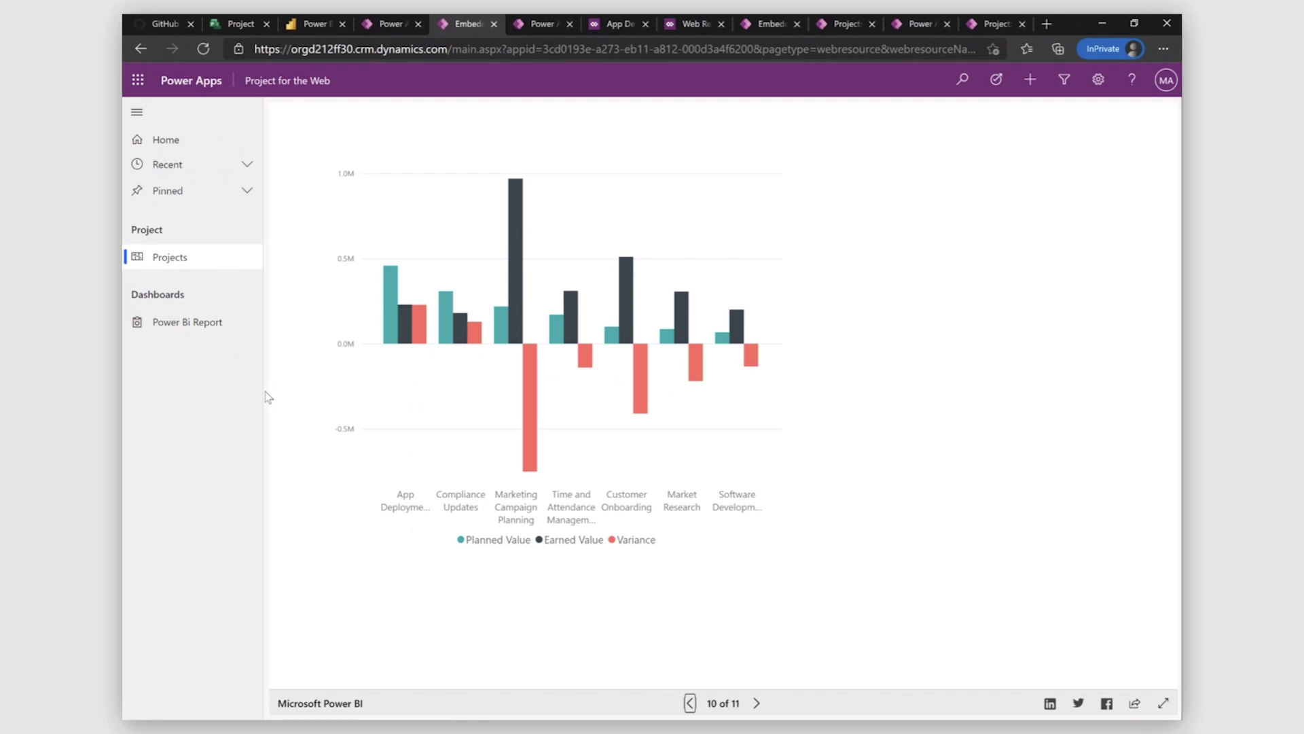
Go to the Power Apps maker site and open the Project for the Web Demo app for editing
left_click(992, 24)
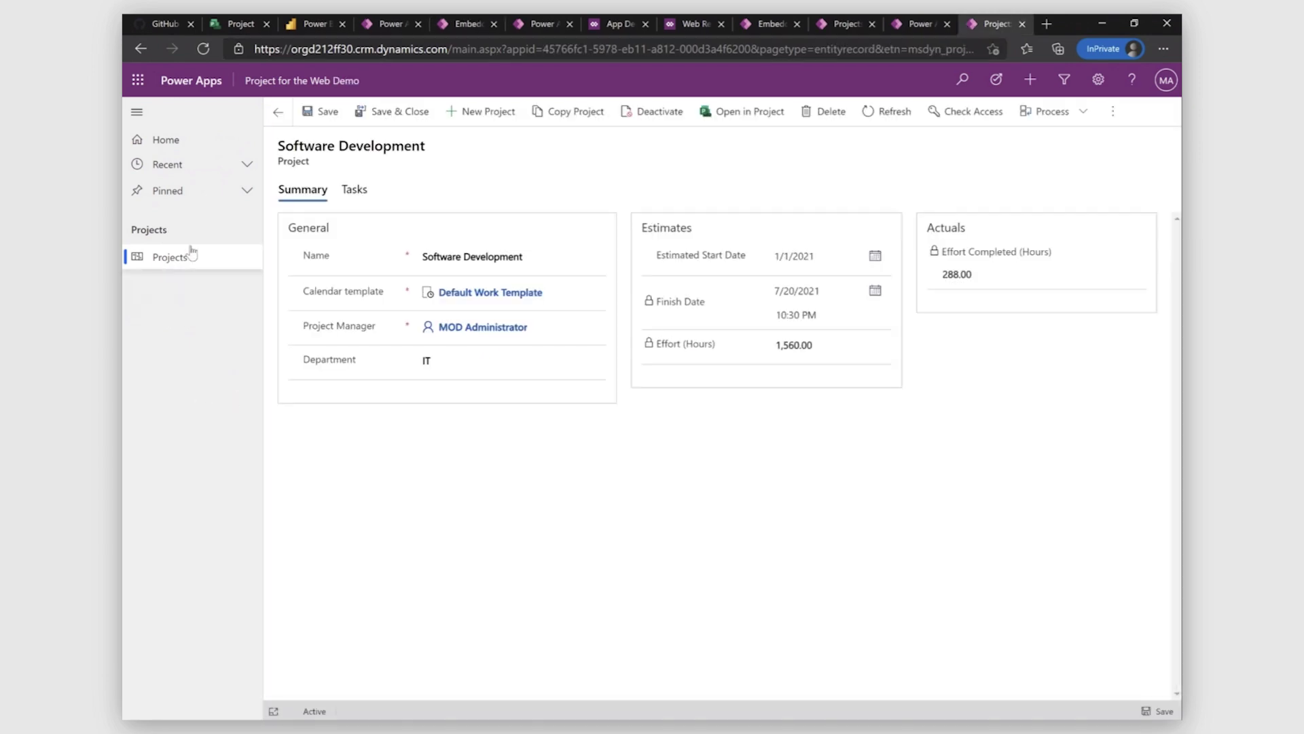
left_click(645, 47)
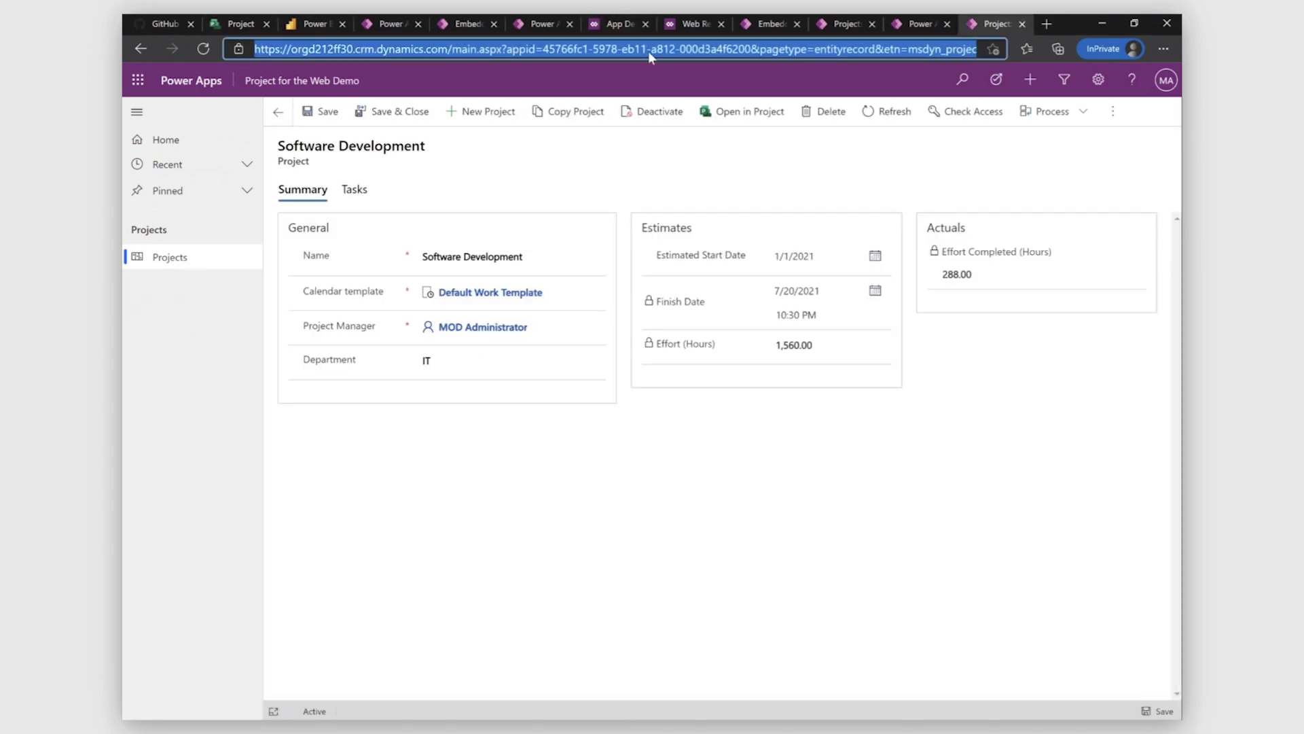
type("make/")
key("BackSpace")
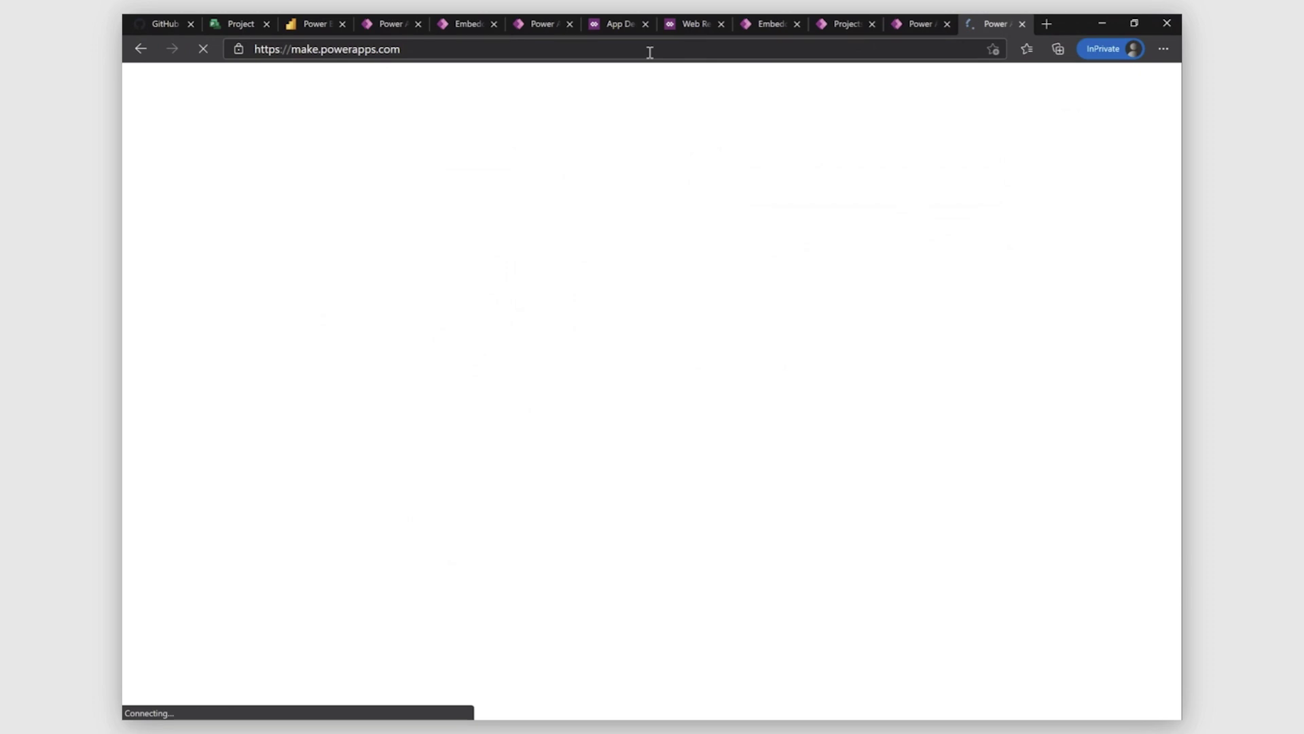
left_click(641, 273)
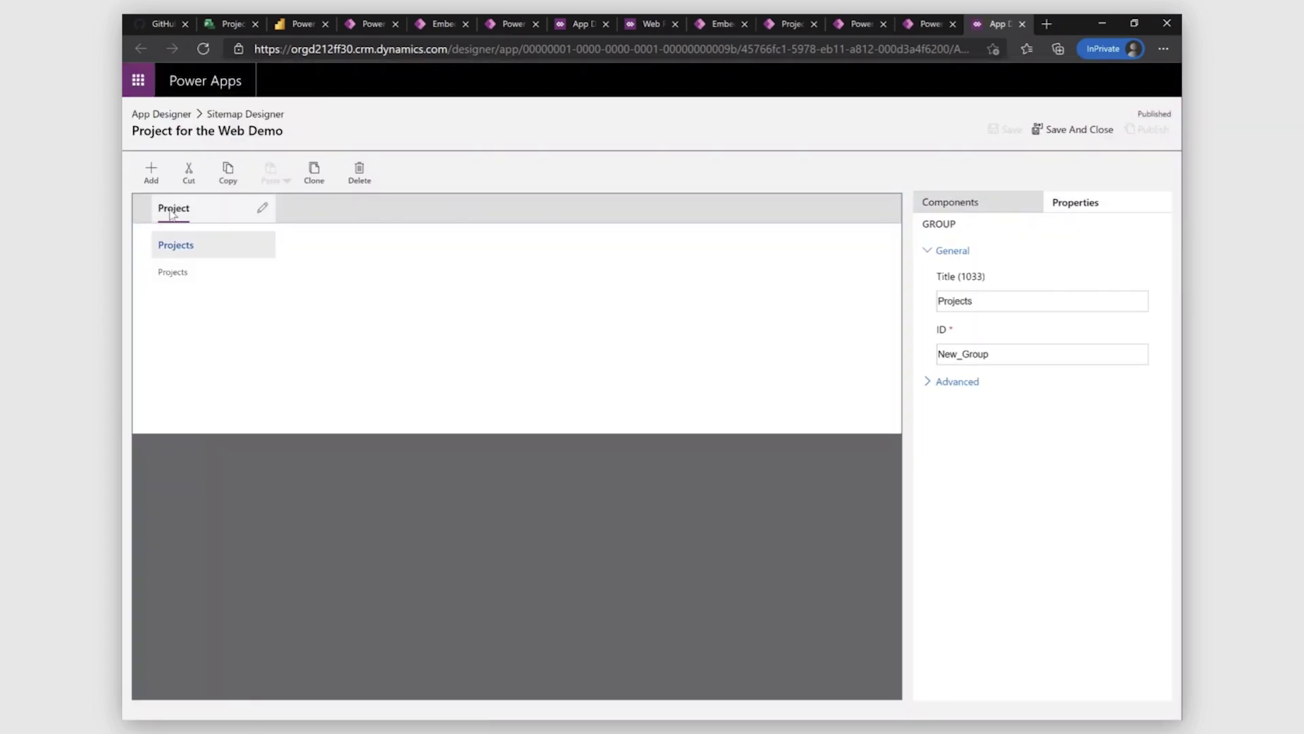
Add a group named 'Reports and Dashboards' to the Project area of the site map
left_click(171, 214)
left_click(150, 171)
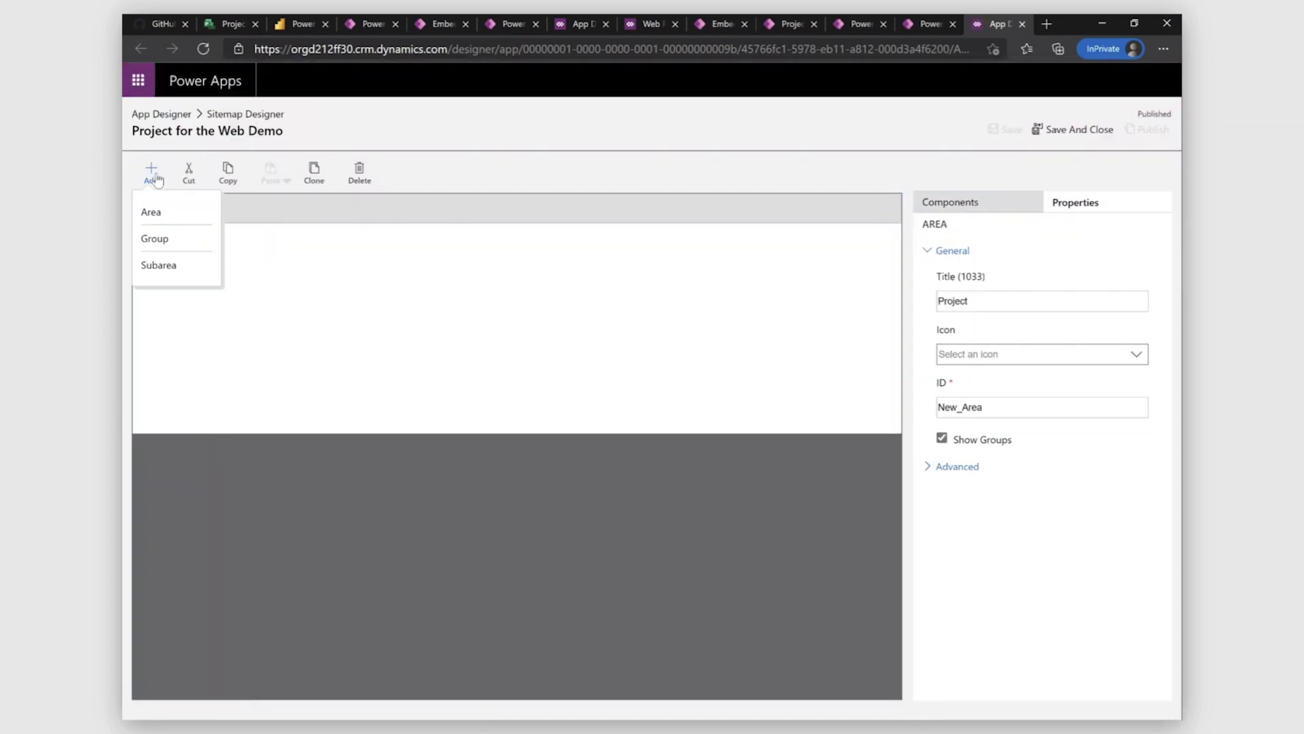
left_click(175, 246)
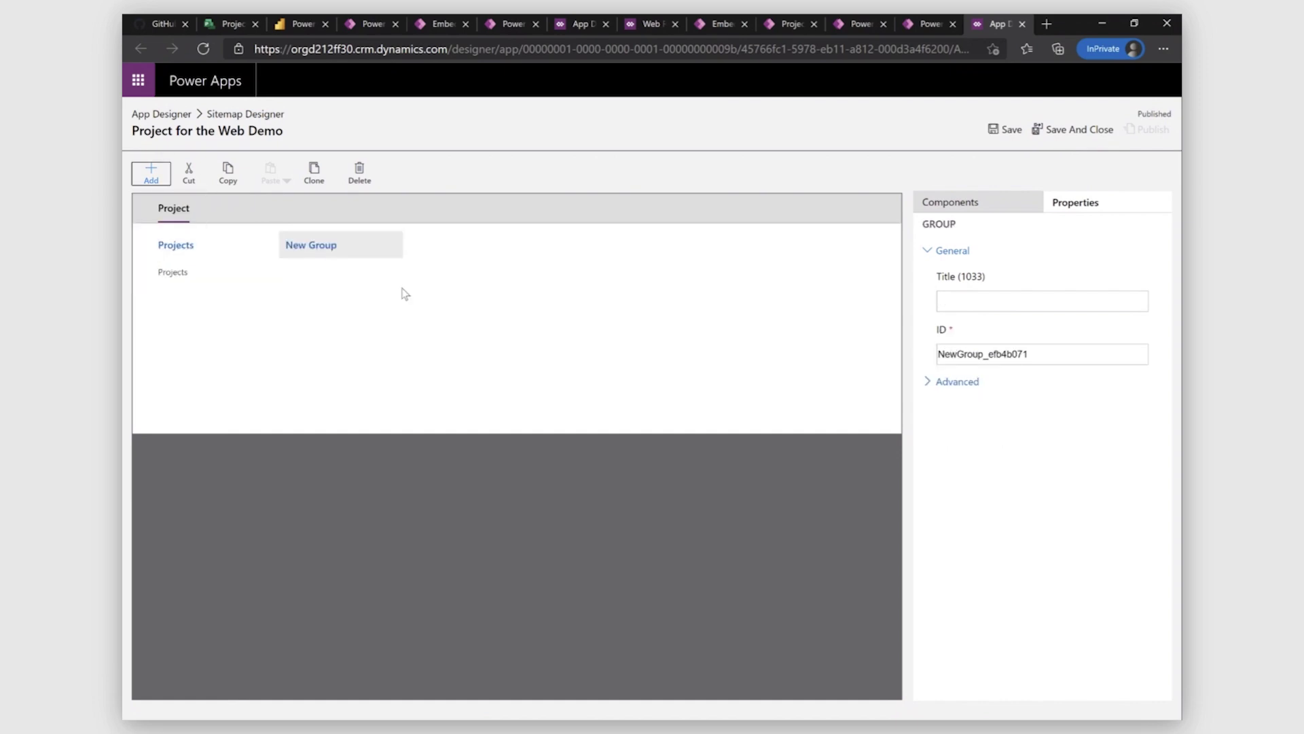
left_click(389, 243)
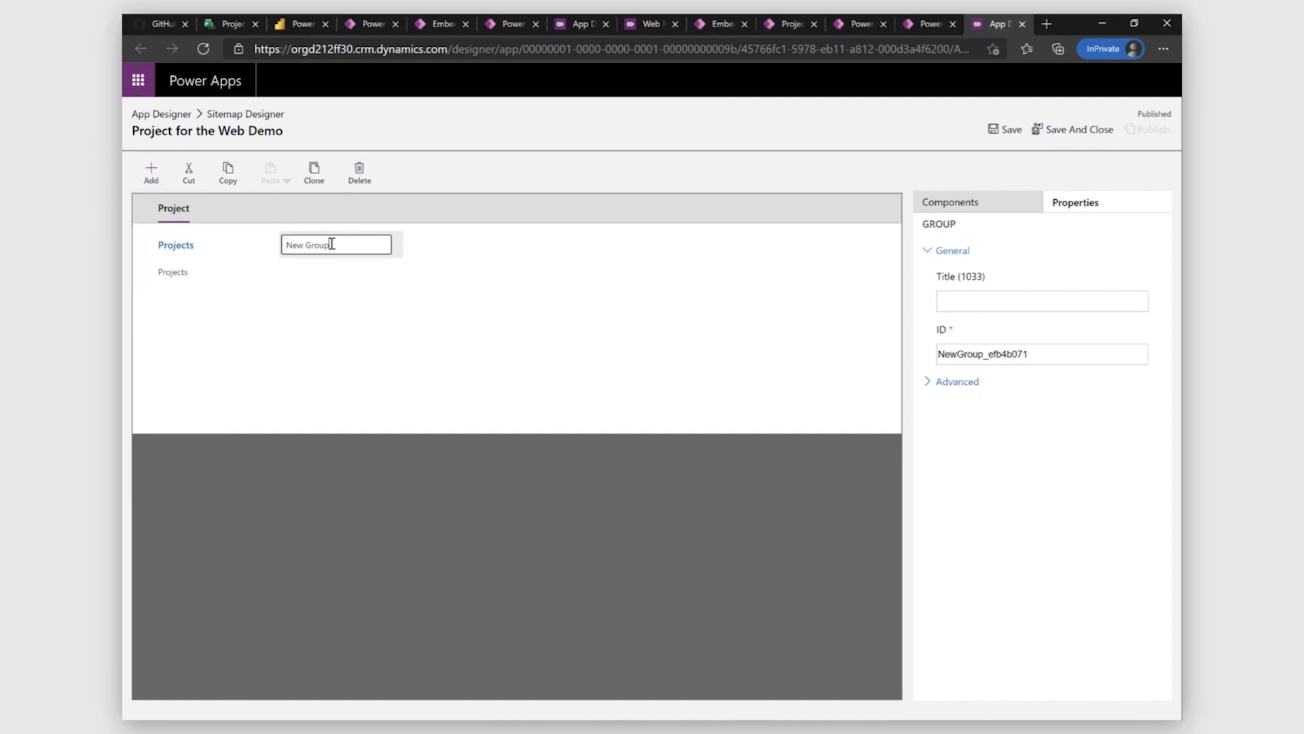
key("BackSpace")
key("BackSpace")
key("BackSpace")
key("BackSpace")
key("BackSpace")
key("BackSpace")
key("BackSpace")
key("BackSpace")
key("BackSpace")
type("Reports and Dashboards")
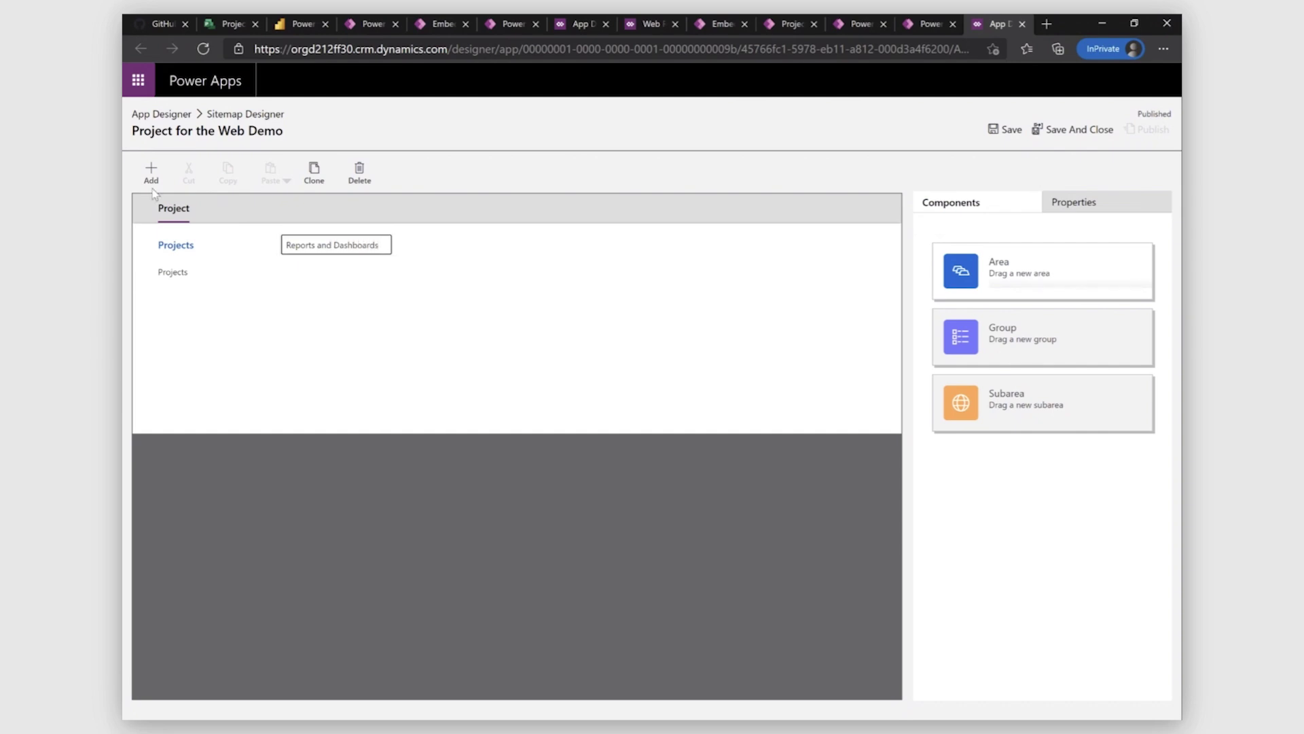
left_click(215, 208)
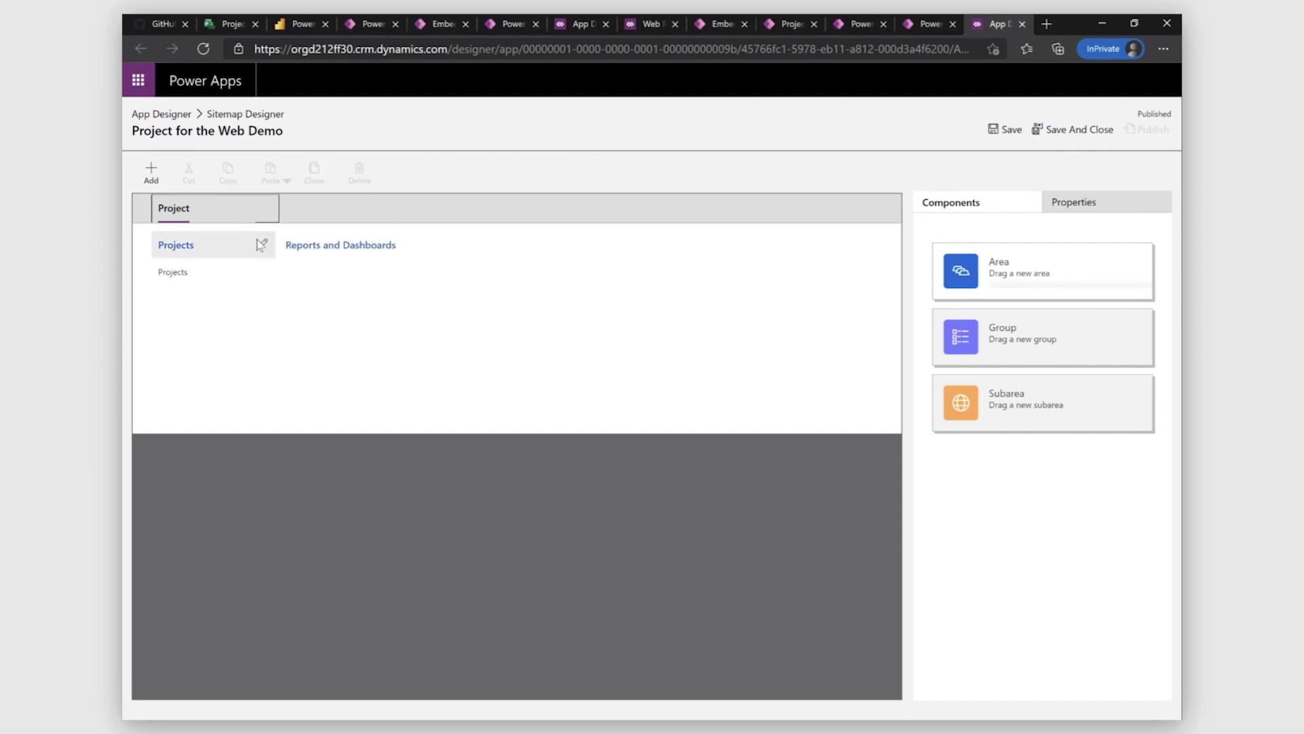
Add a new subarea under Reports and Dashboards and set its type to Web Resource
left_click(297, 246)
left_click(151, 171)
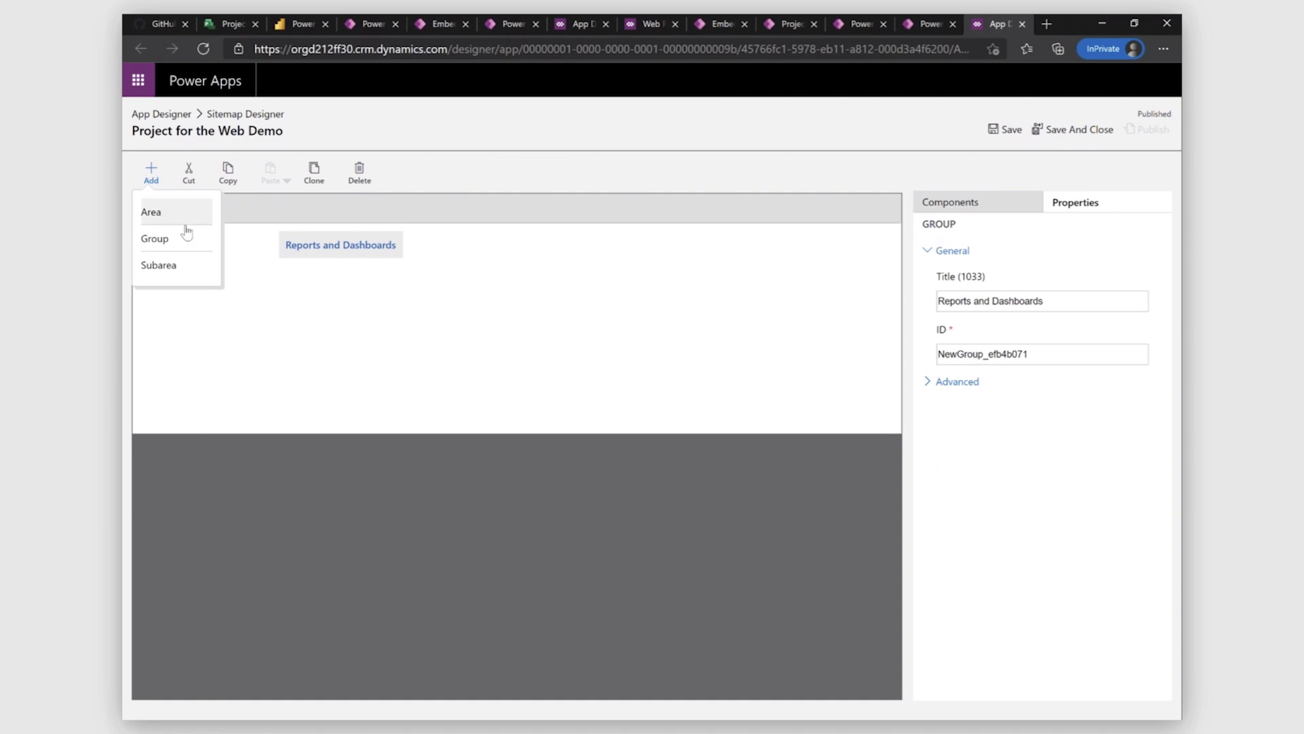
left_click(163, 266)
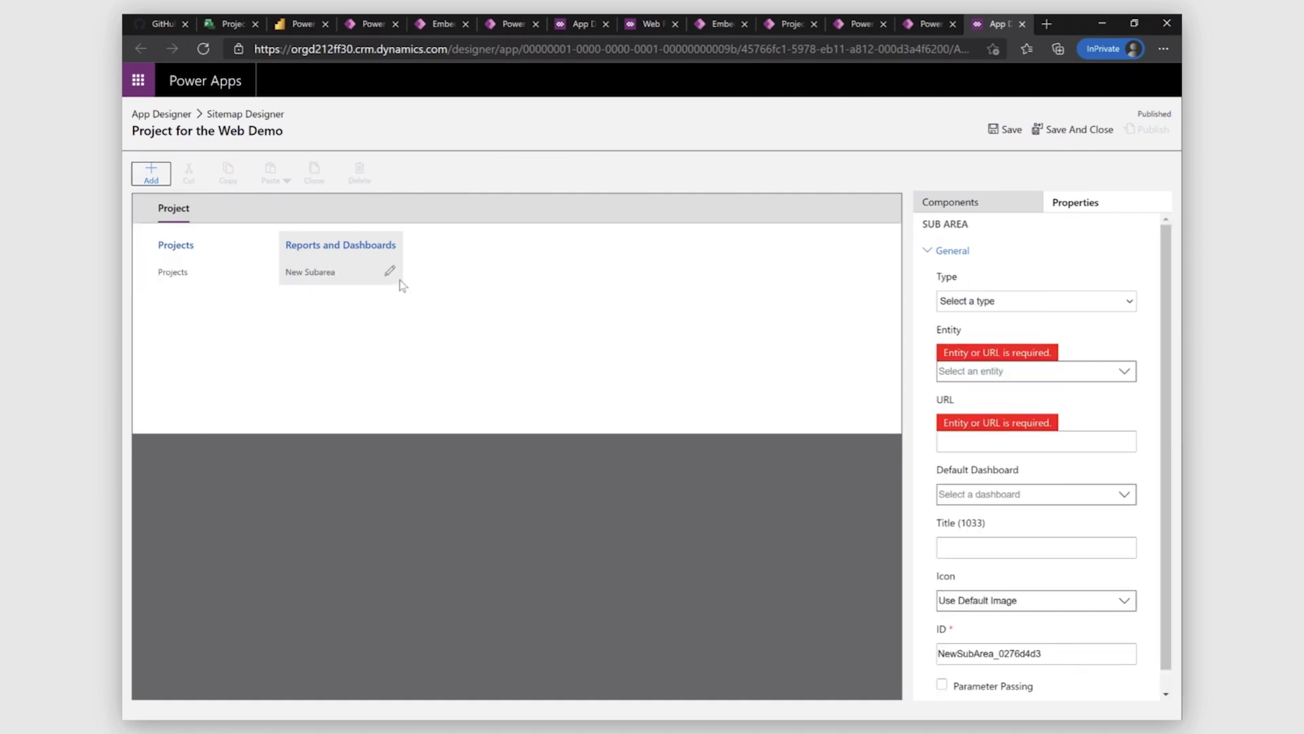
left_click(1047, 305)
left_click(973, 389)
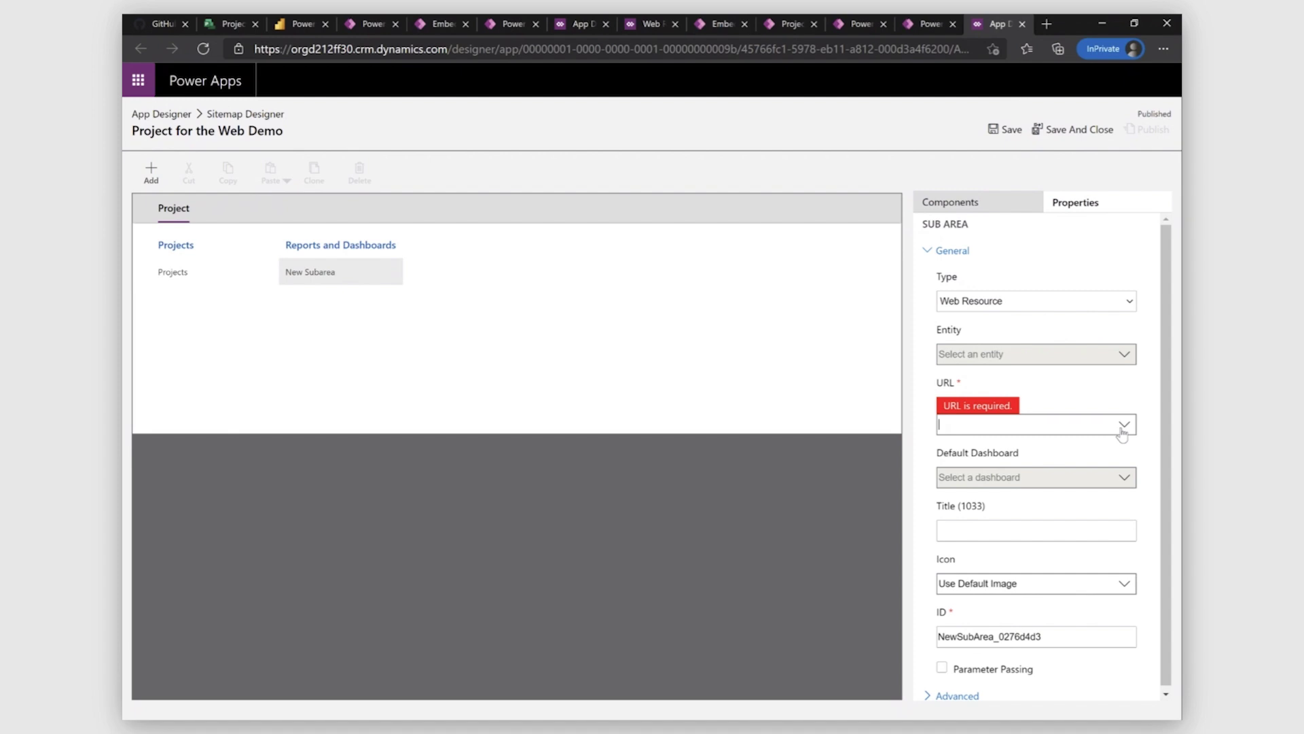
type("Embed")
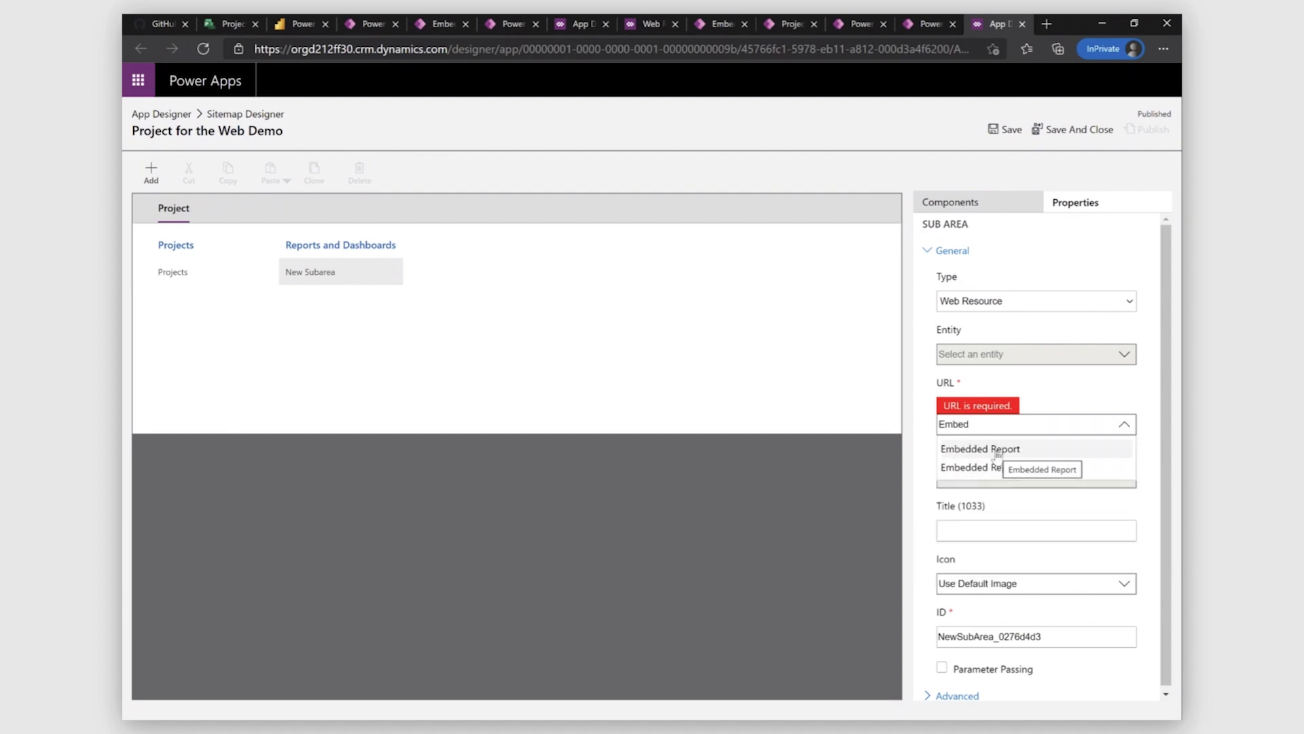
left_click(797, 528)
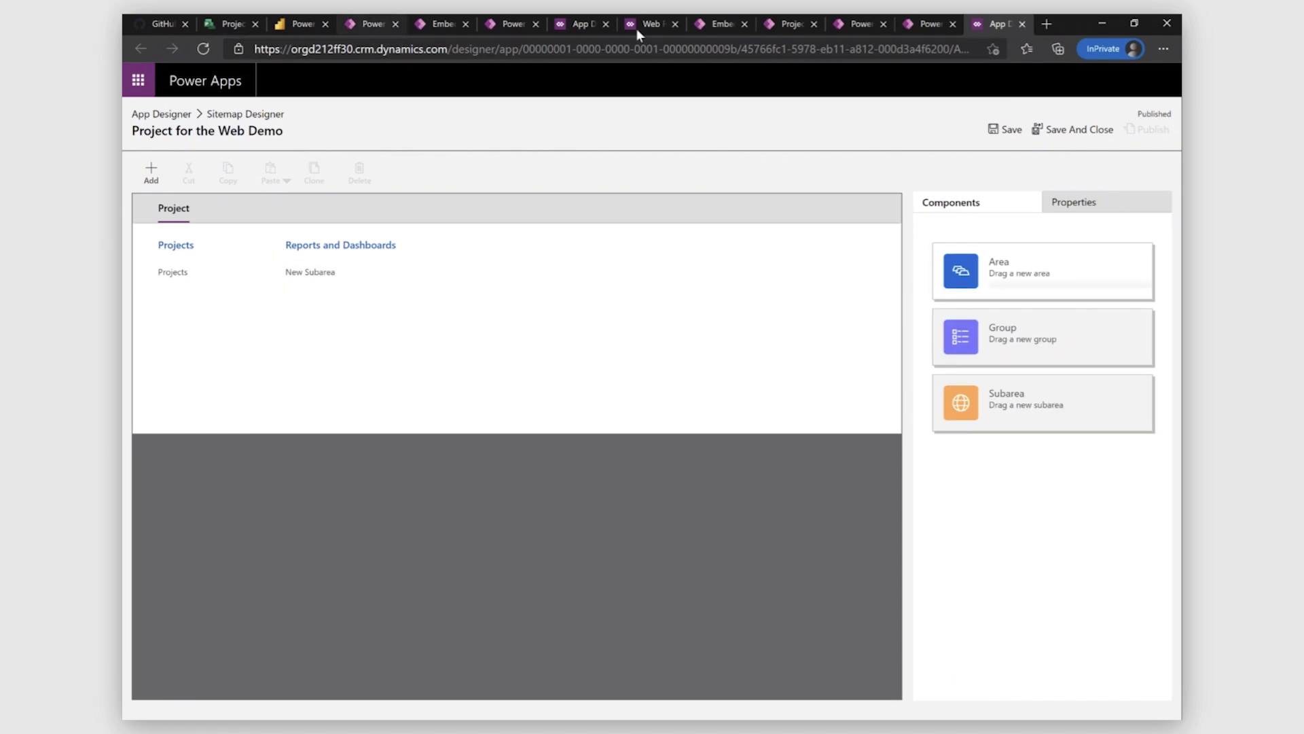
left_click(1046, 24)
Start a new solution with the display name 'Embedded Report Demo' on the Power Apps maker site
type("ma")
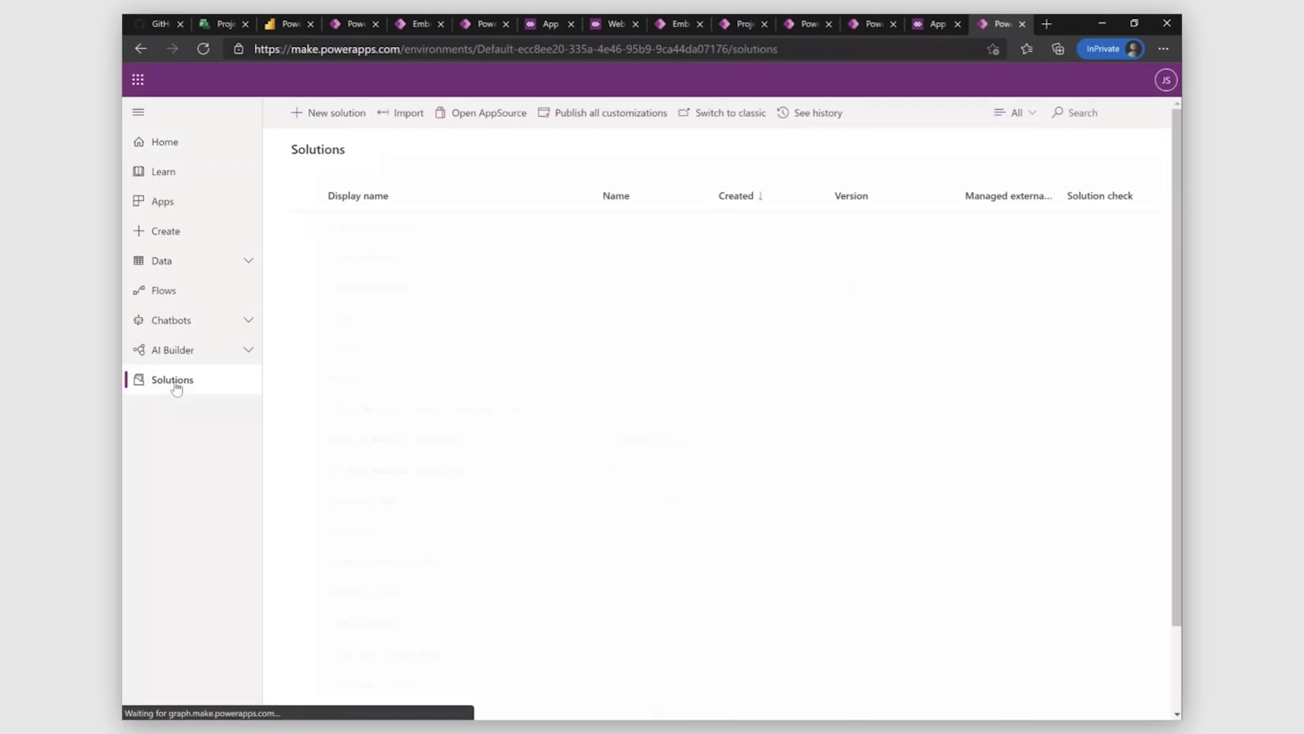
left_click(338, 113)
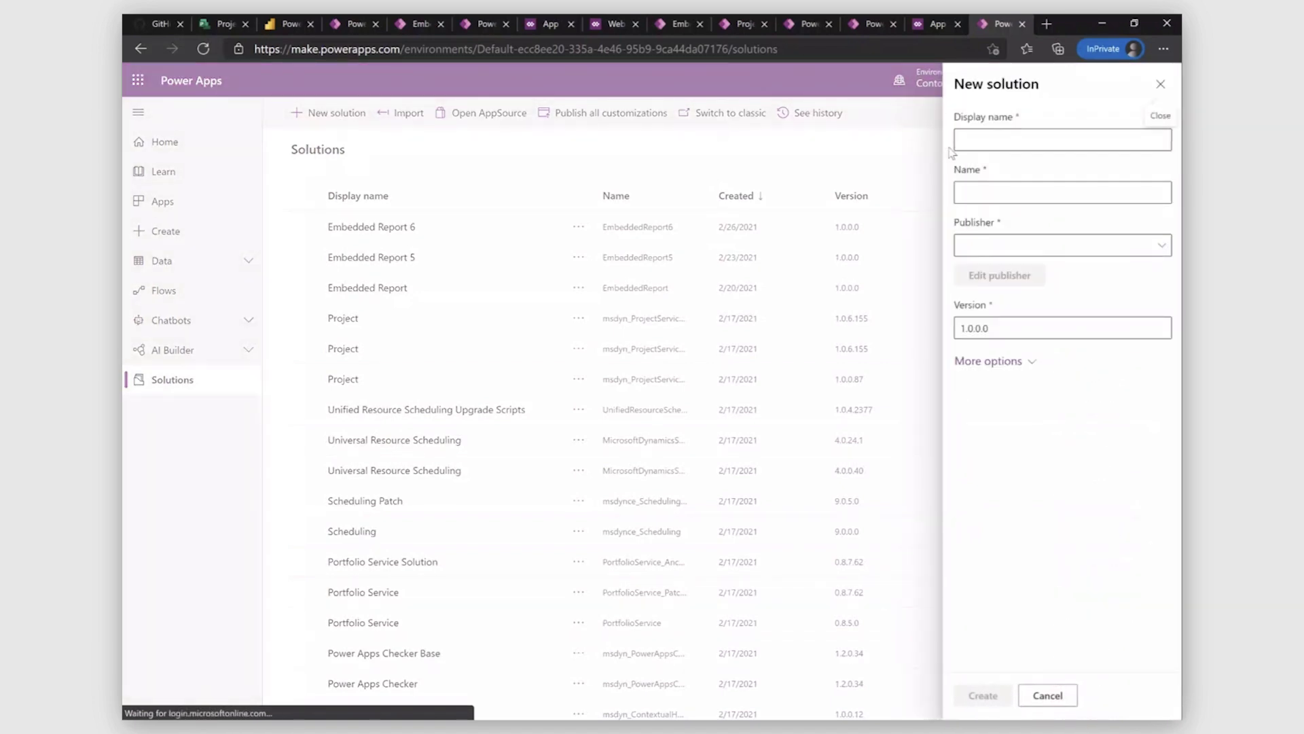
left_click(1000, 140)
type("Embed")
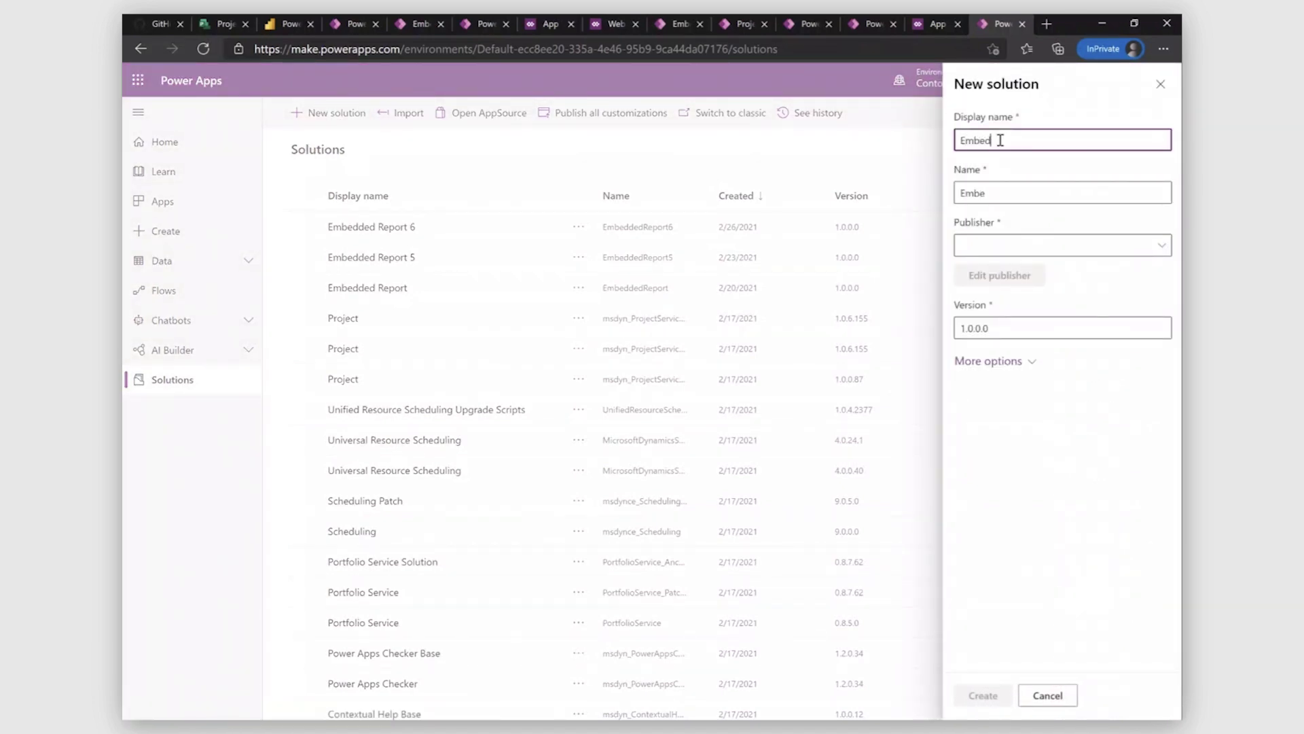
type("ded Report Demo")
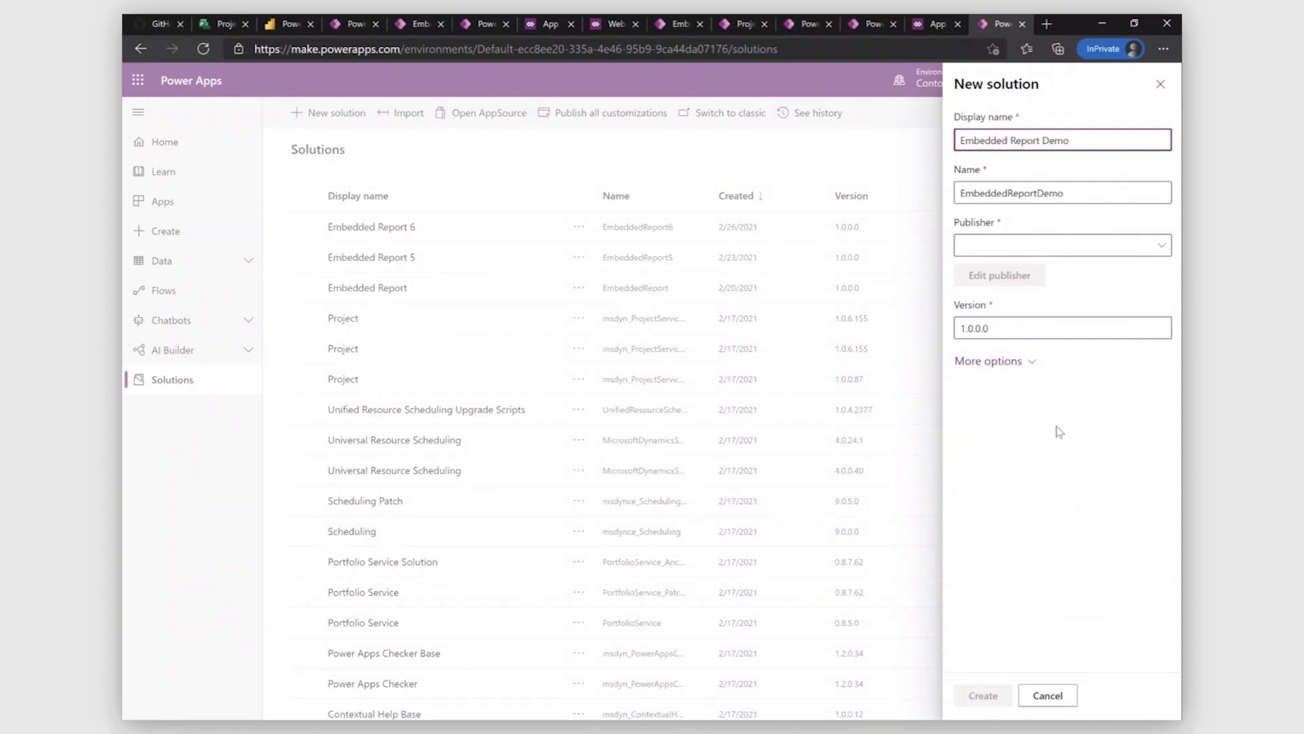
Choose CDS Default Publisher, create the solution, and open it for editing
left_click(1068, 251)
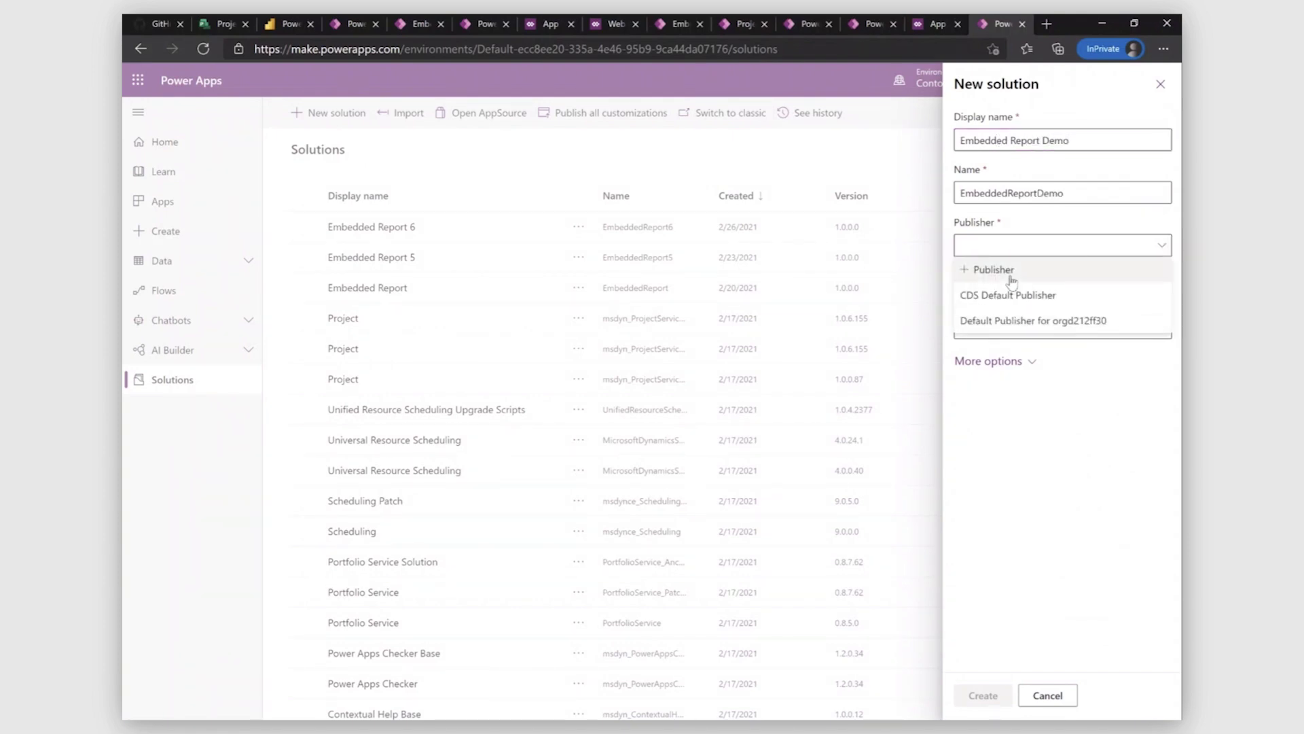
left_click(1012, 280)
left_click(826, 23)
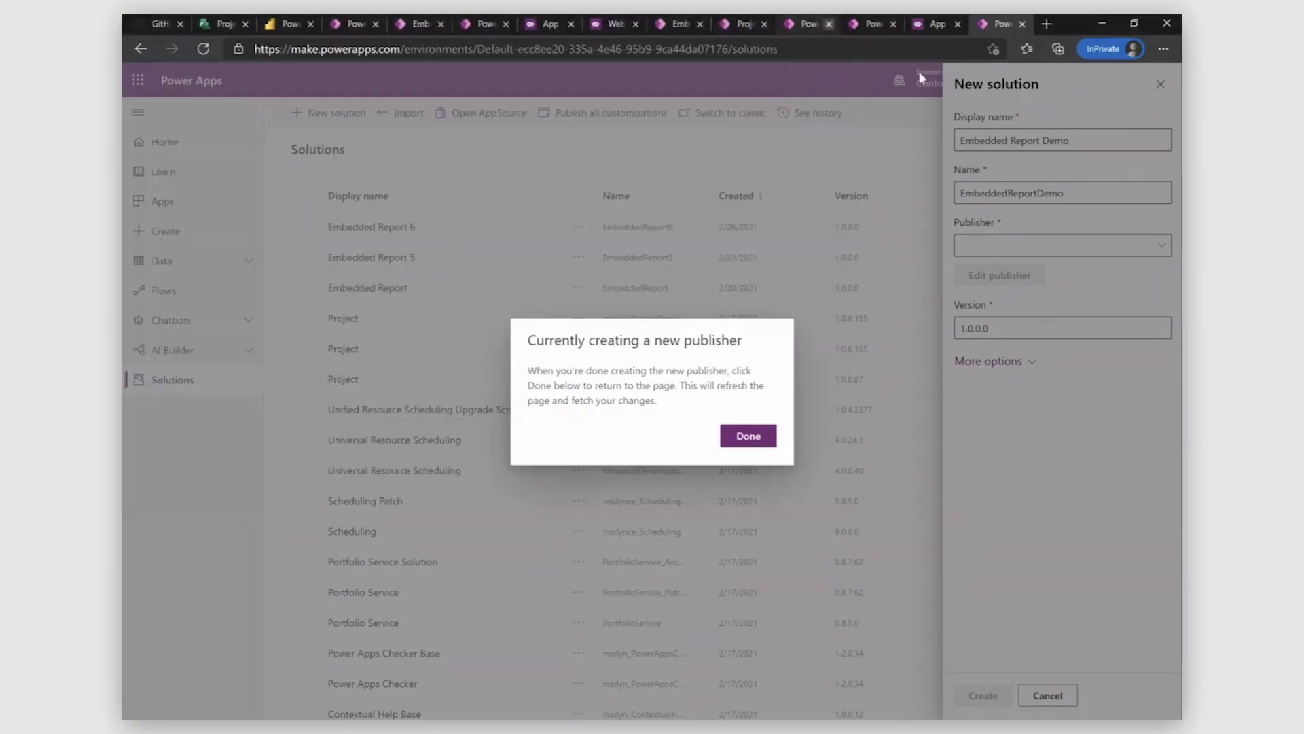
left_click(762, 438)
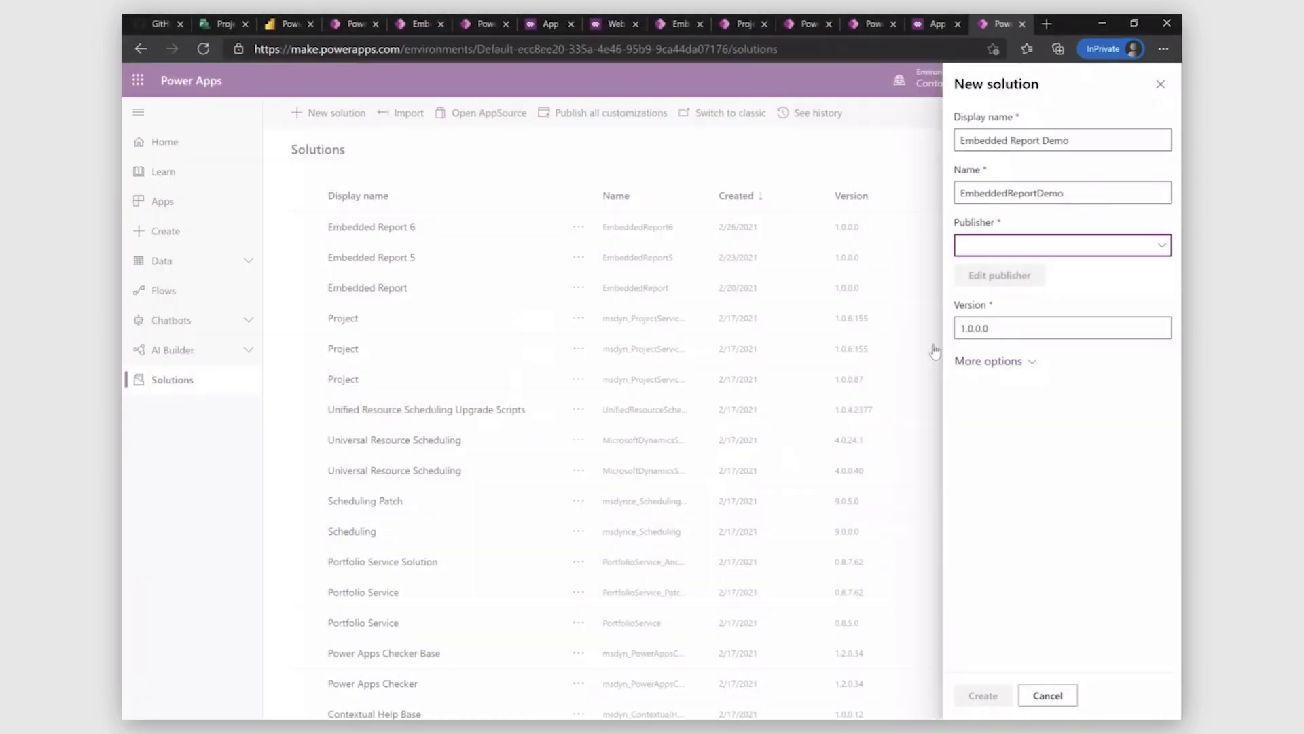
left_click(1064, 252)
left_click(1007, 297)
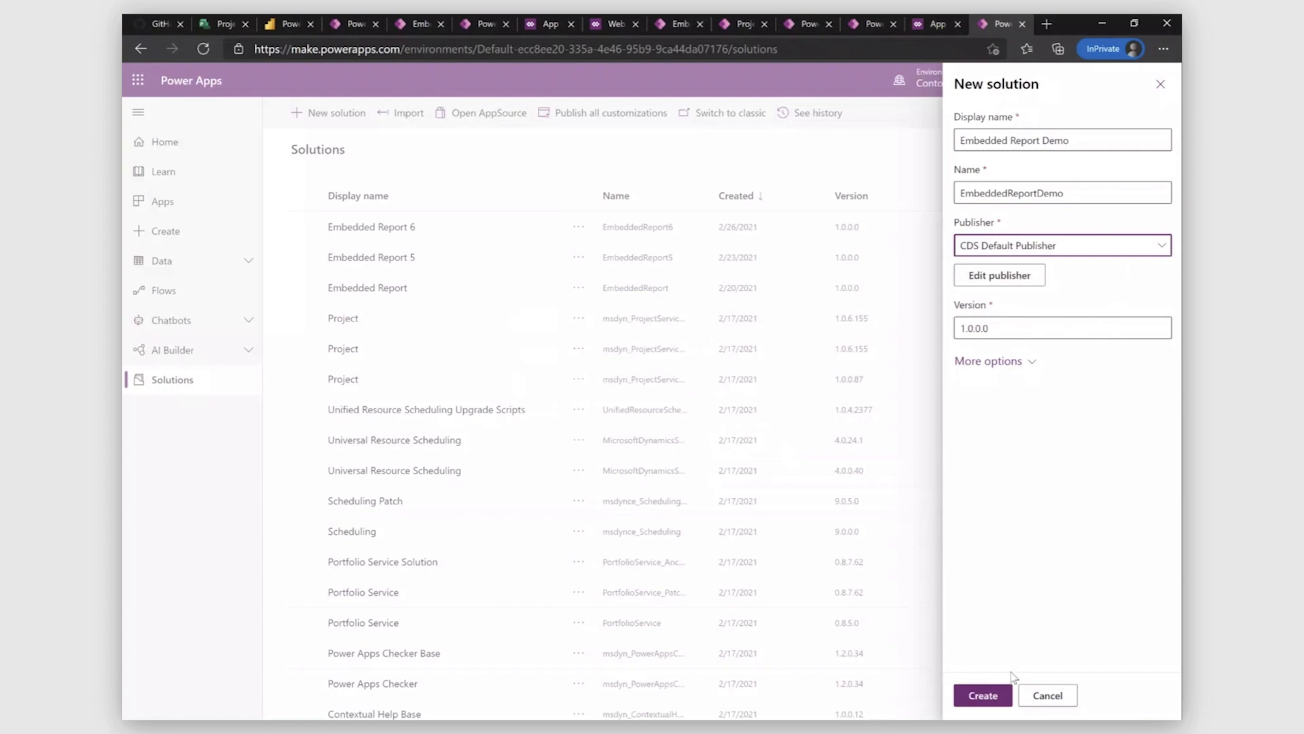
left_click(993, 697)
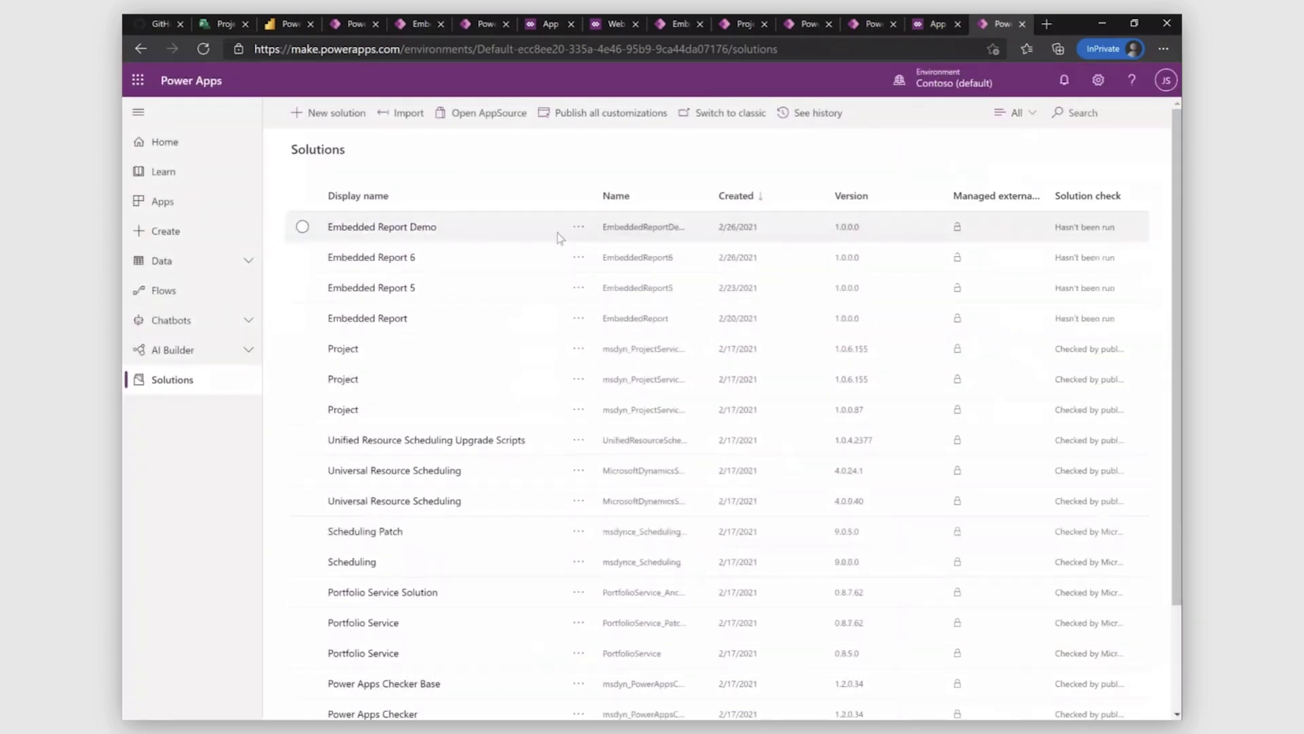
left_click(578, 231)
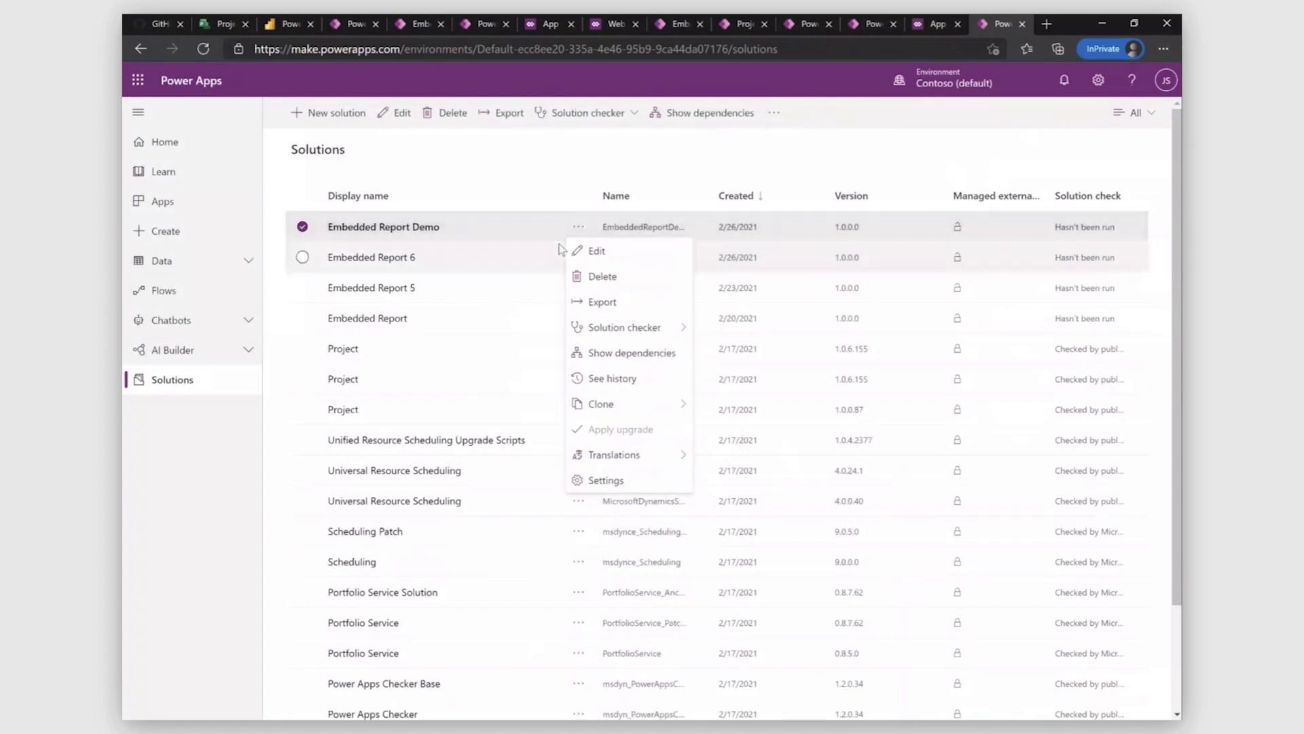
left_click(598, 252)
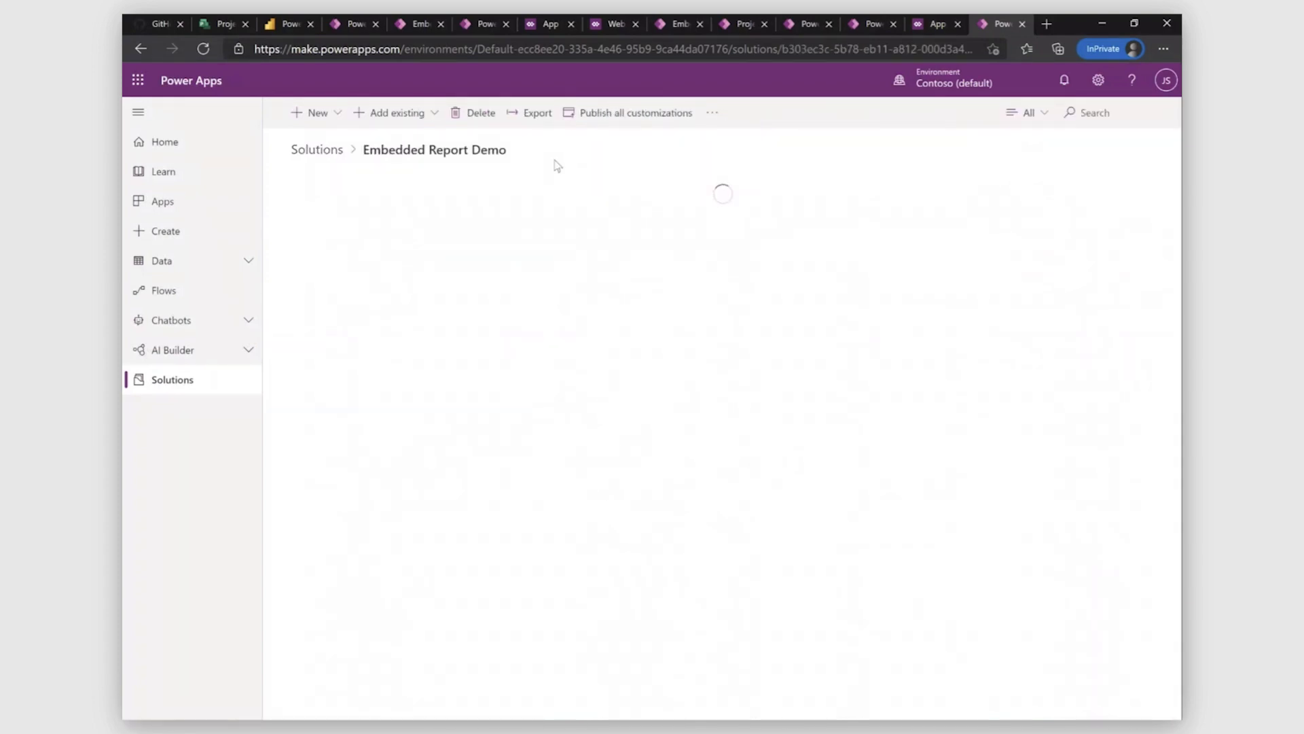
Create a Webpage (HTML) web resource named Embedded Report Demo and view its HTML source
left_click(315, 113)
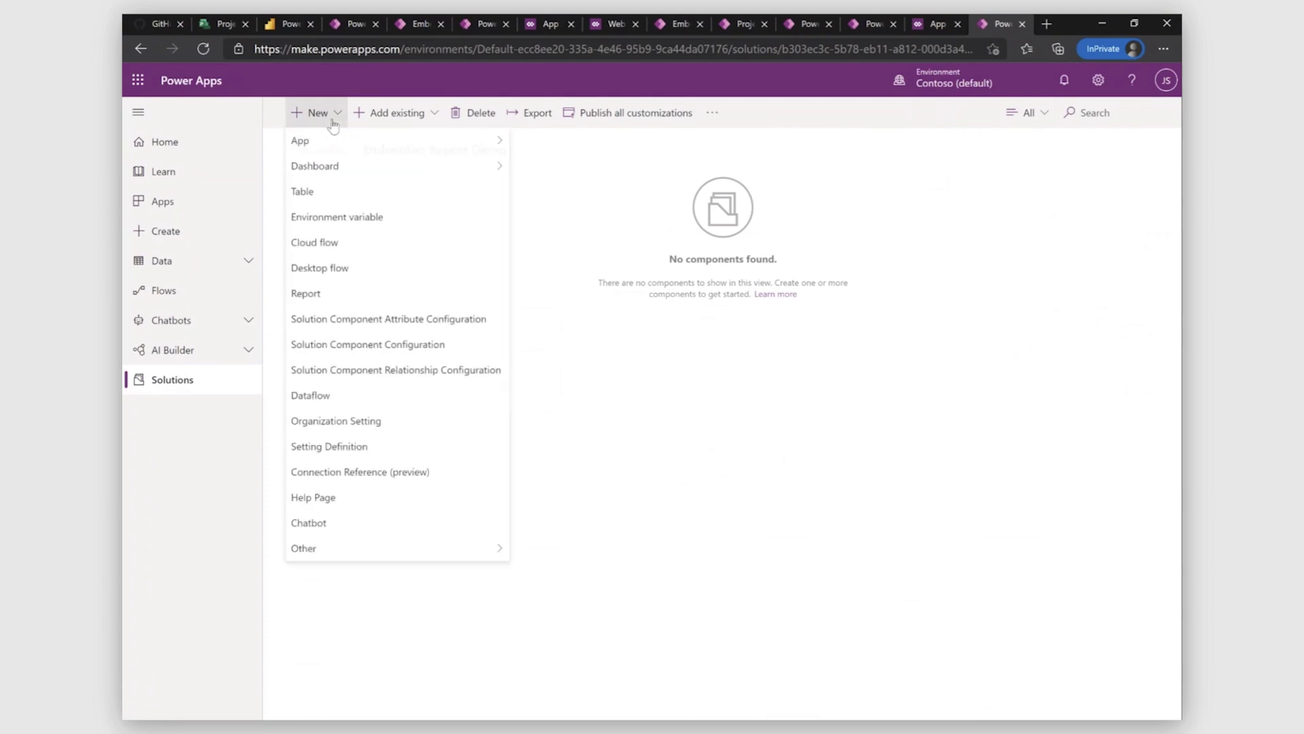
mouse_move(392, 555)
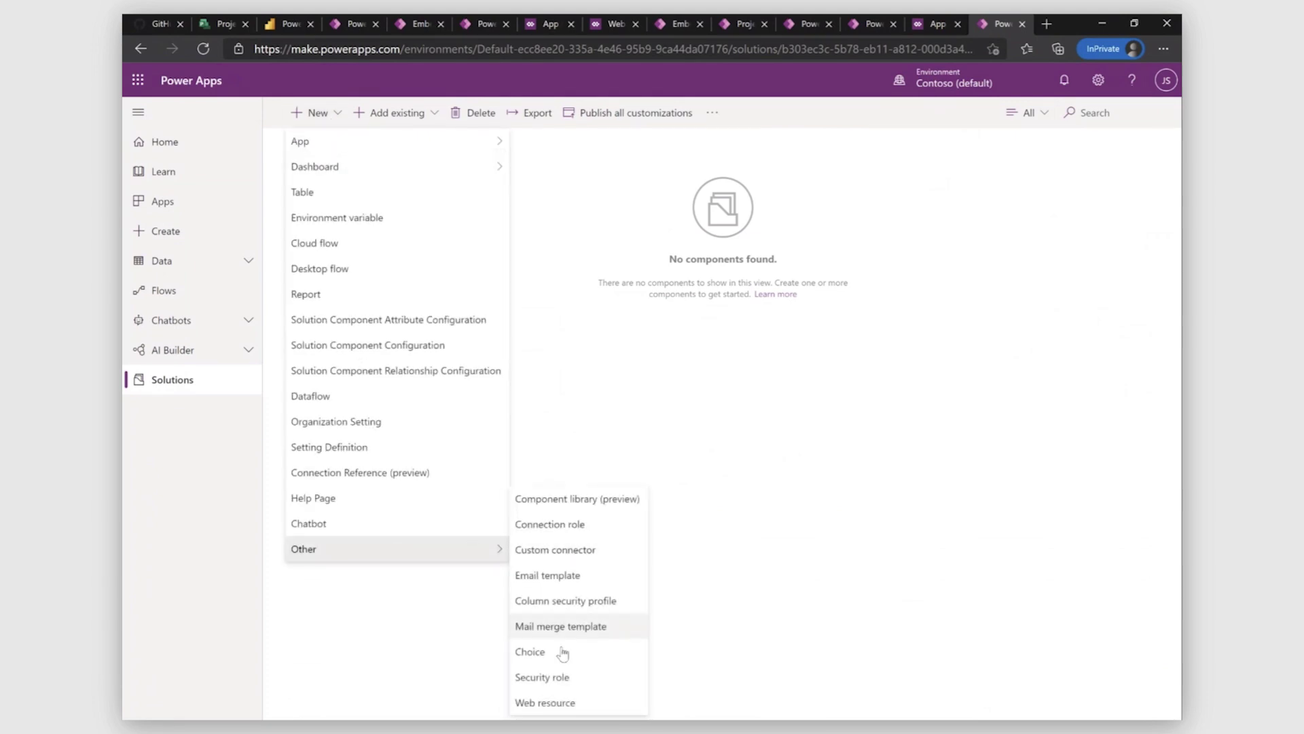
left_click(561, 703)
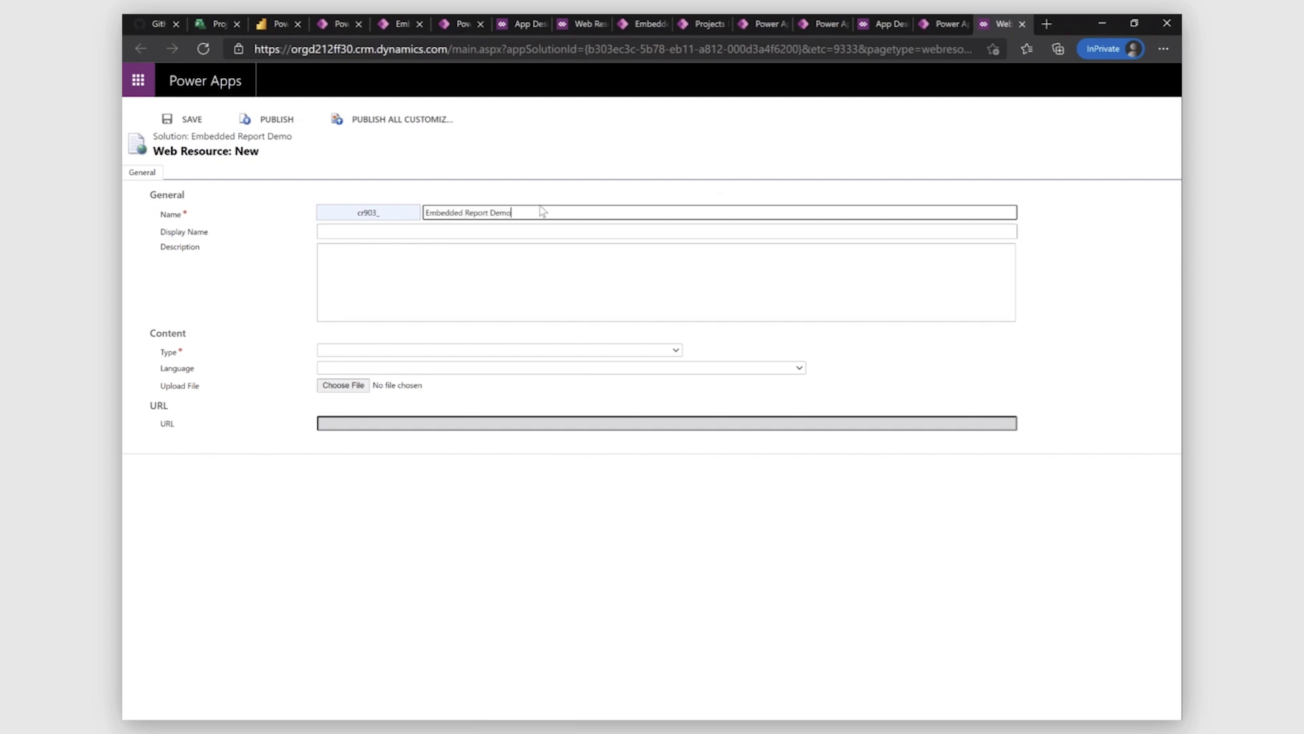
left_click(481, 234)
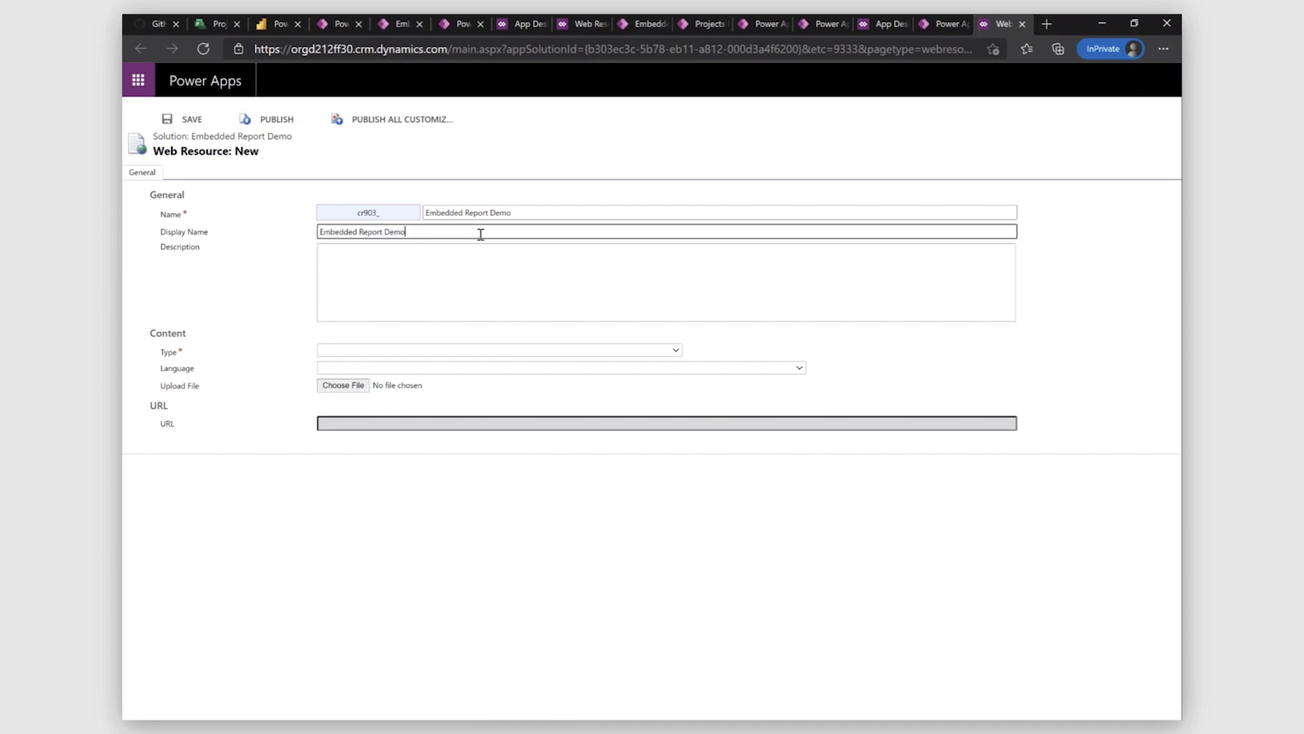
left_click(446, 349)
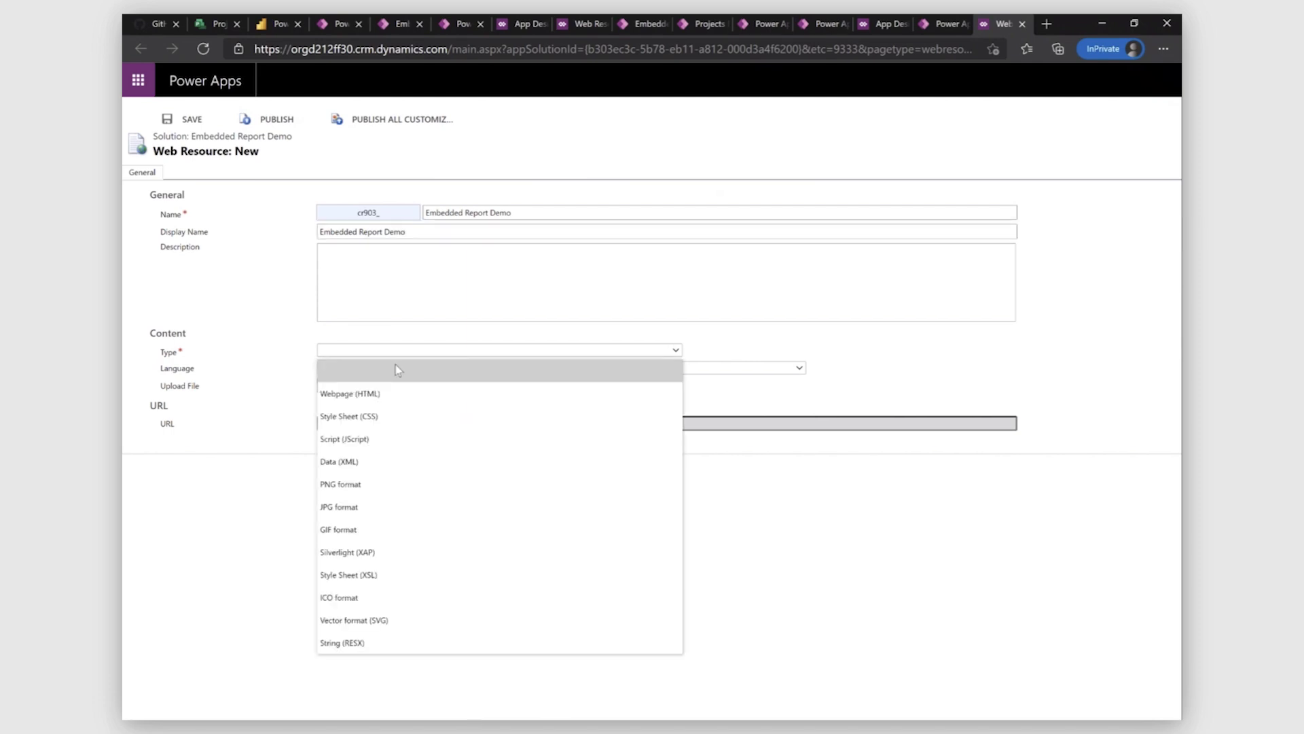
left_click(393, 397)
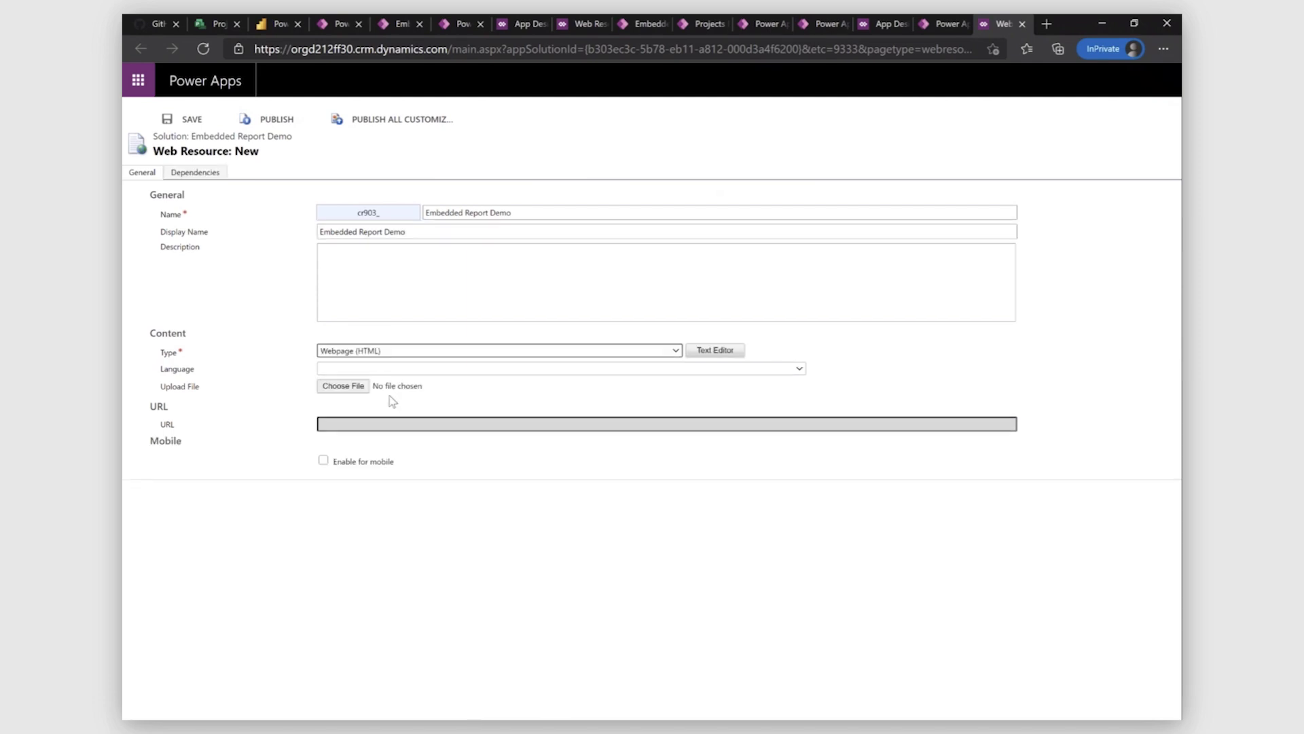
left_click(726, 358)
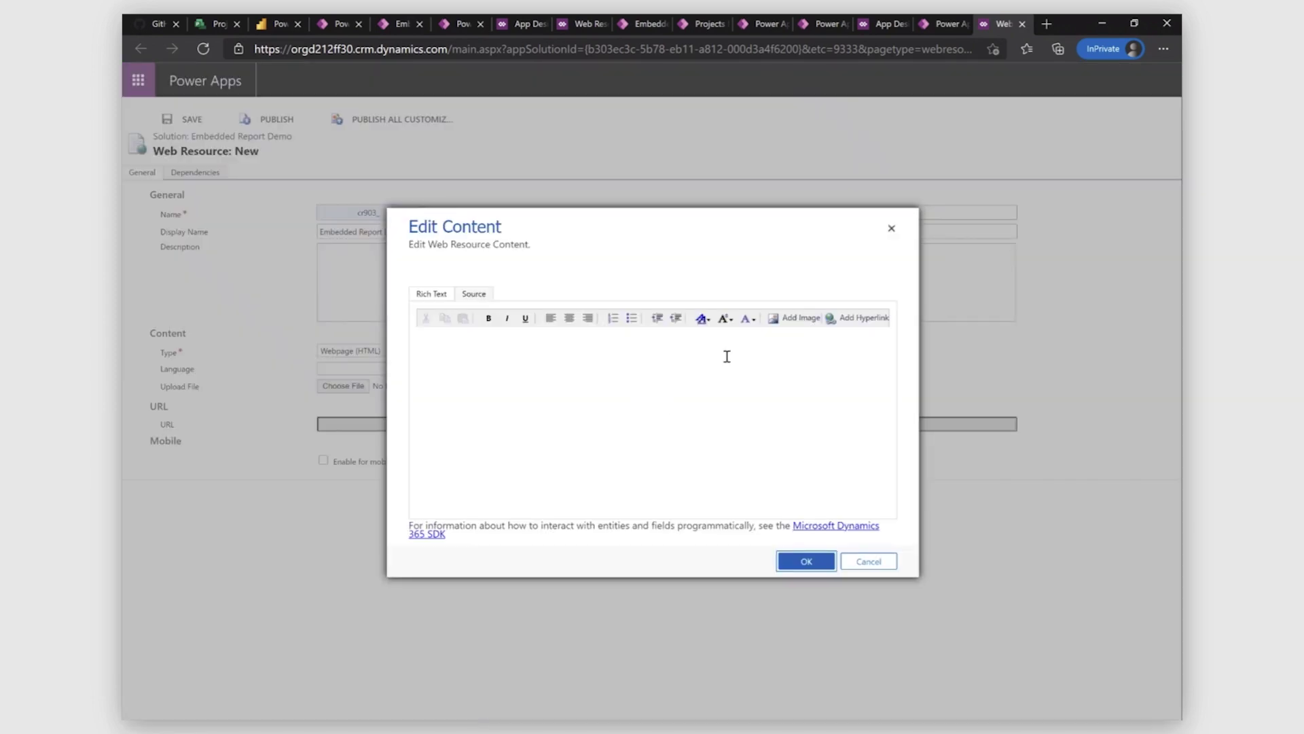
left_click(472, 294)
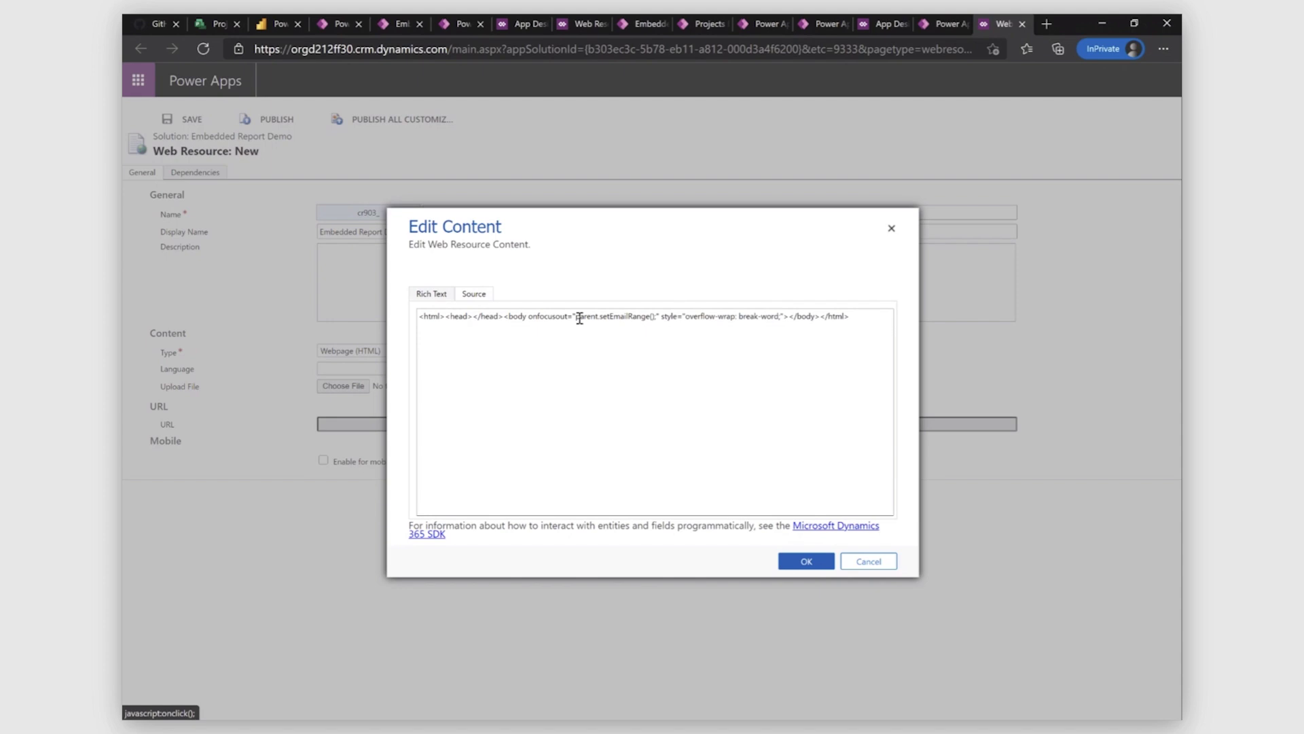
left_click(279, 24)
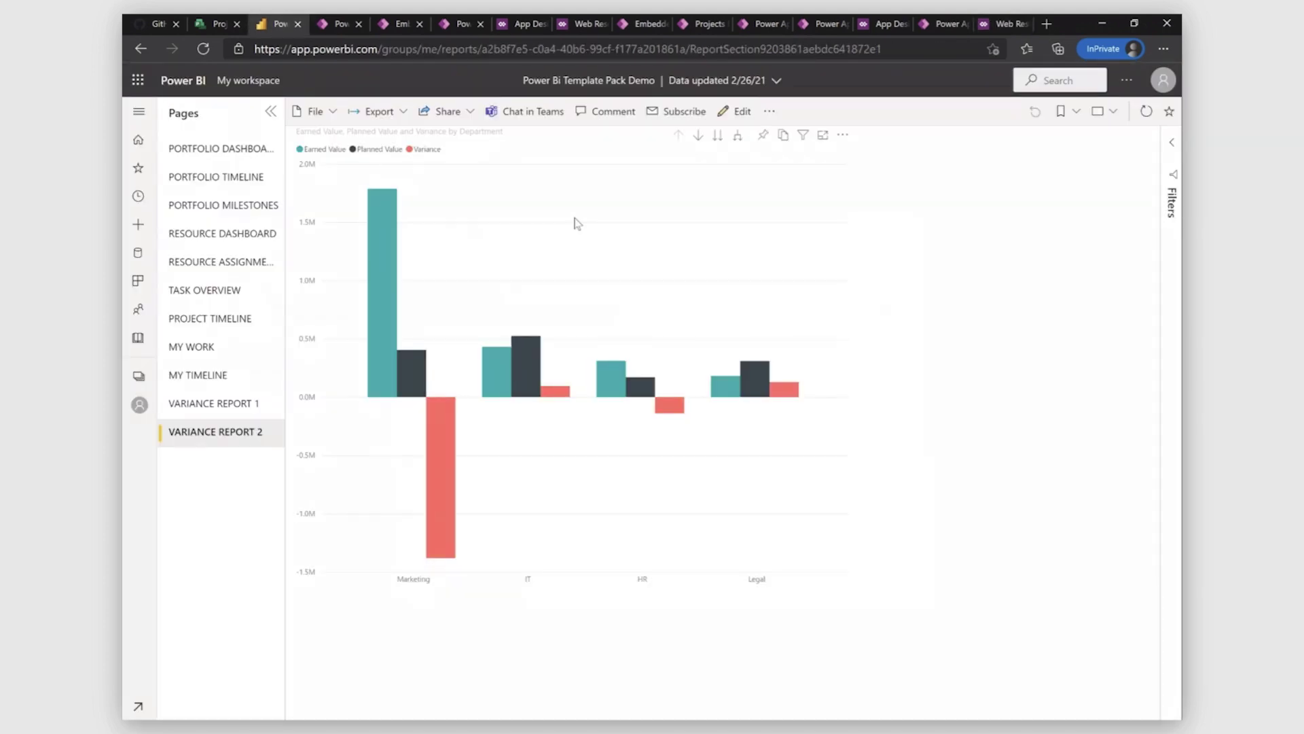
Copy Variance Report 2's public Publish to web HTML iframe code from Power BI service
left_click(445, 110)
mouse_move(482, 171)
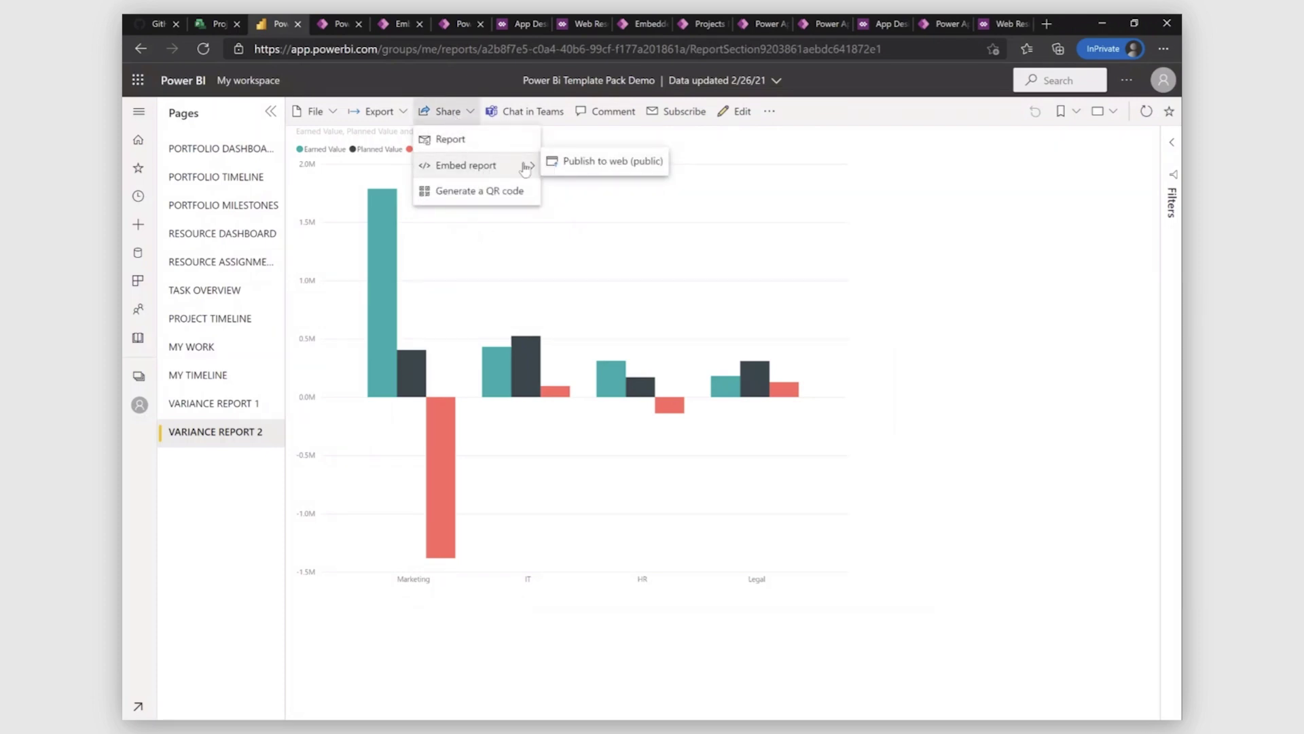
left_click(607, 162)
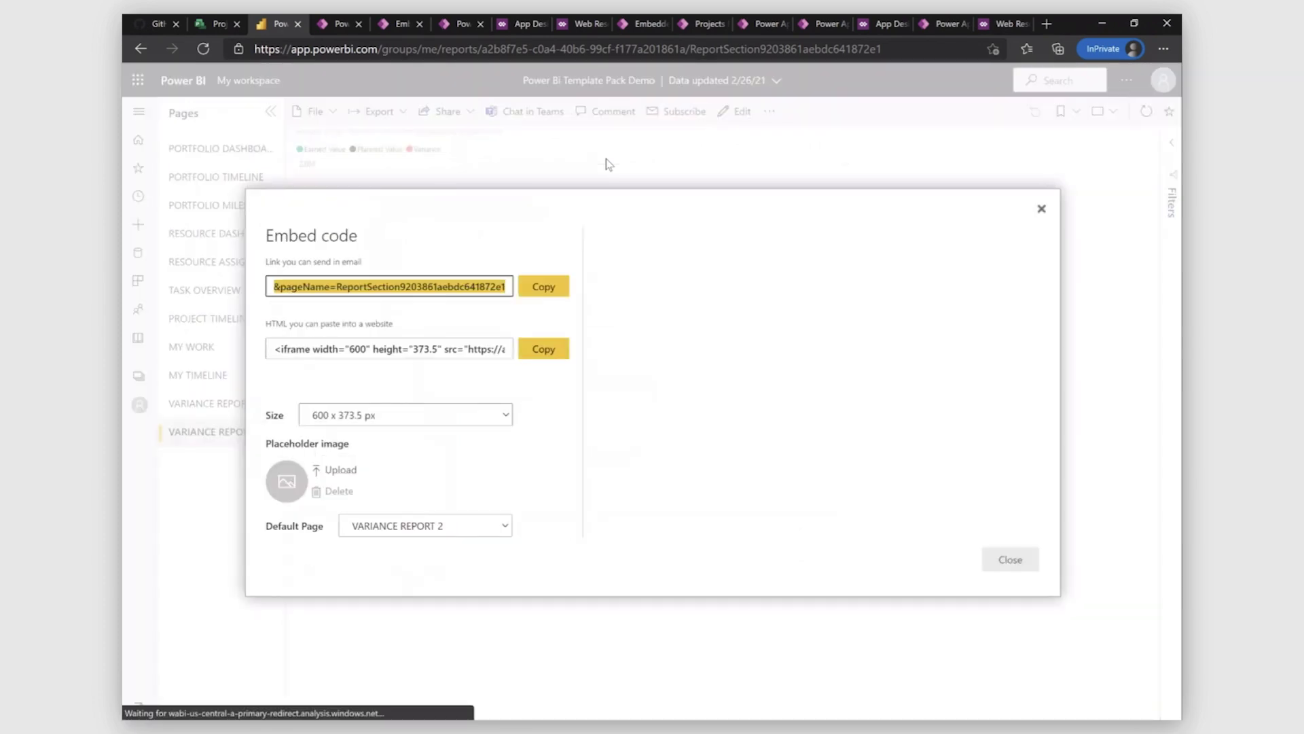
left_click(305, 351)
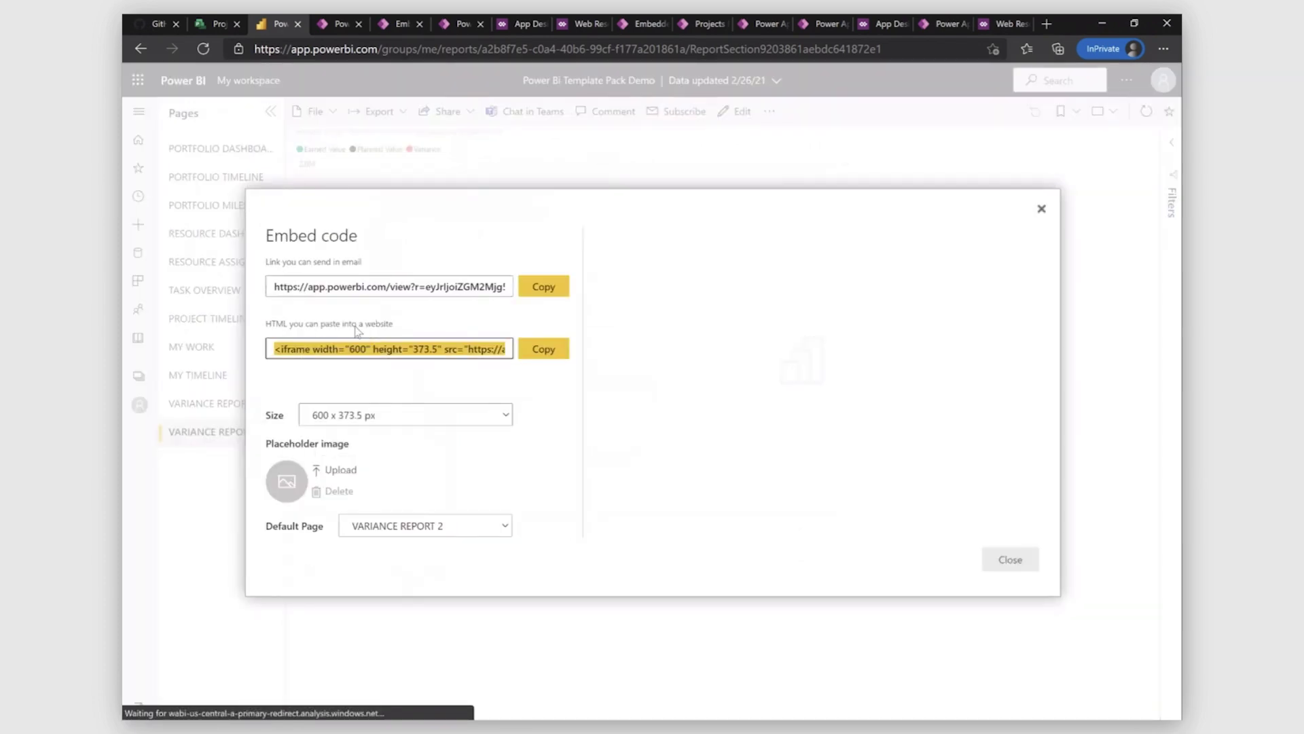
left_click(541, 350)
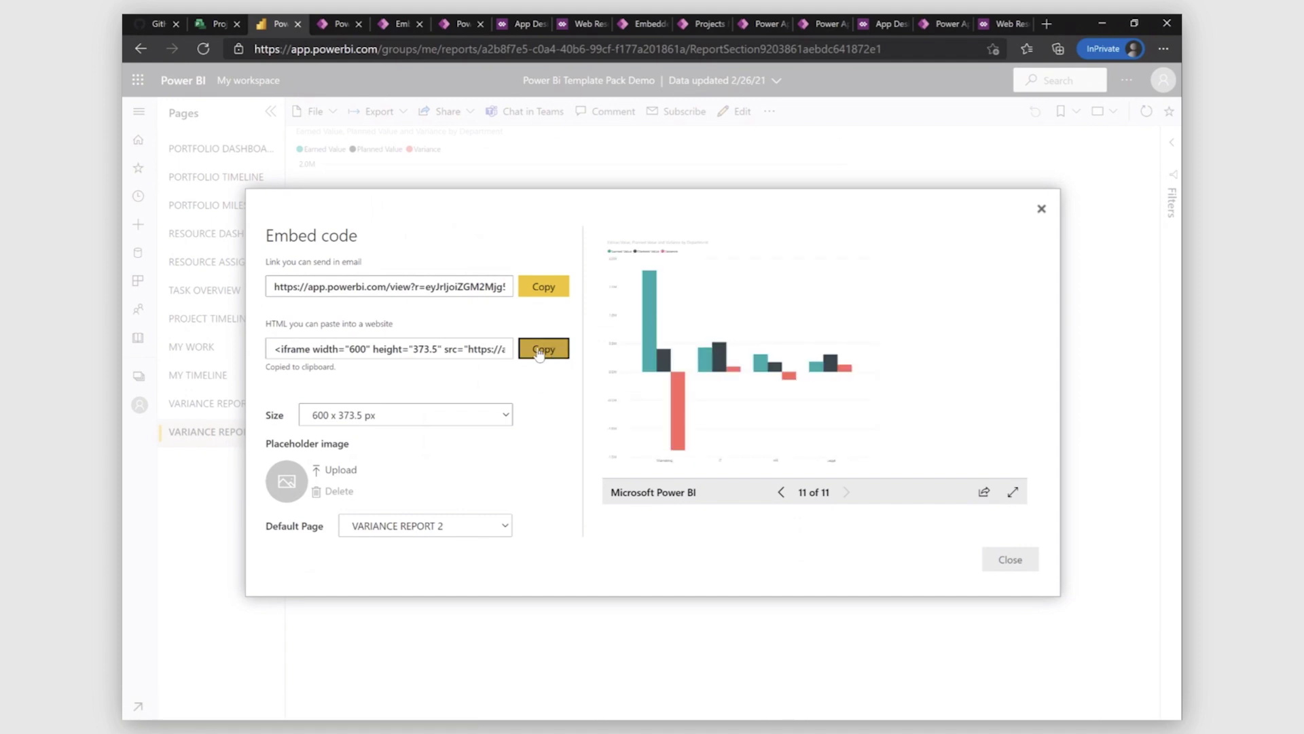
key("ctrl+9")
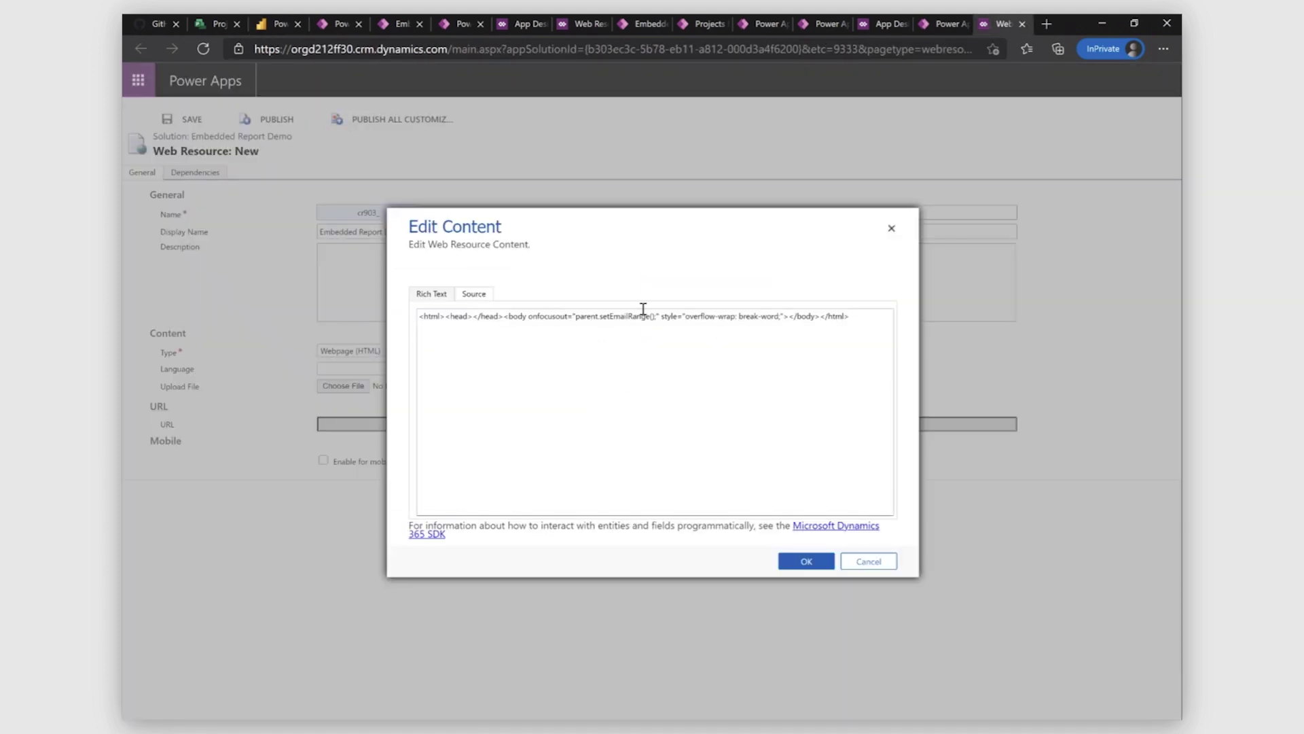
Paste the Power BI iframe just before </body> and change its height from 373.5 to 100%
left_click(789, 317)
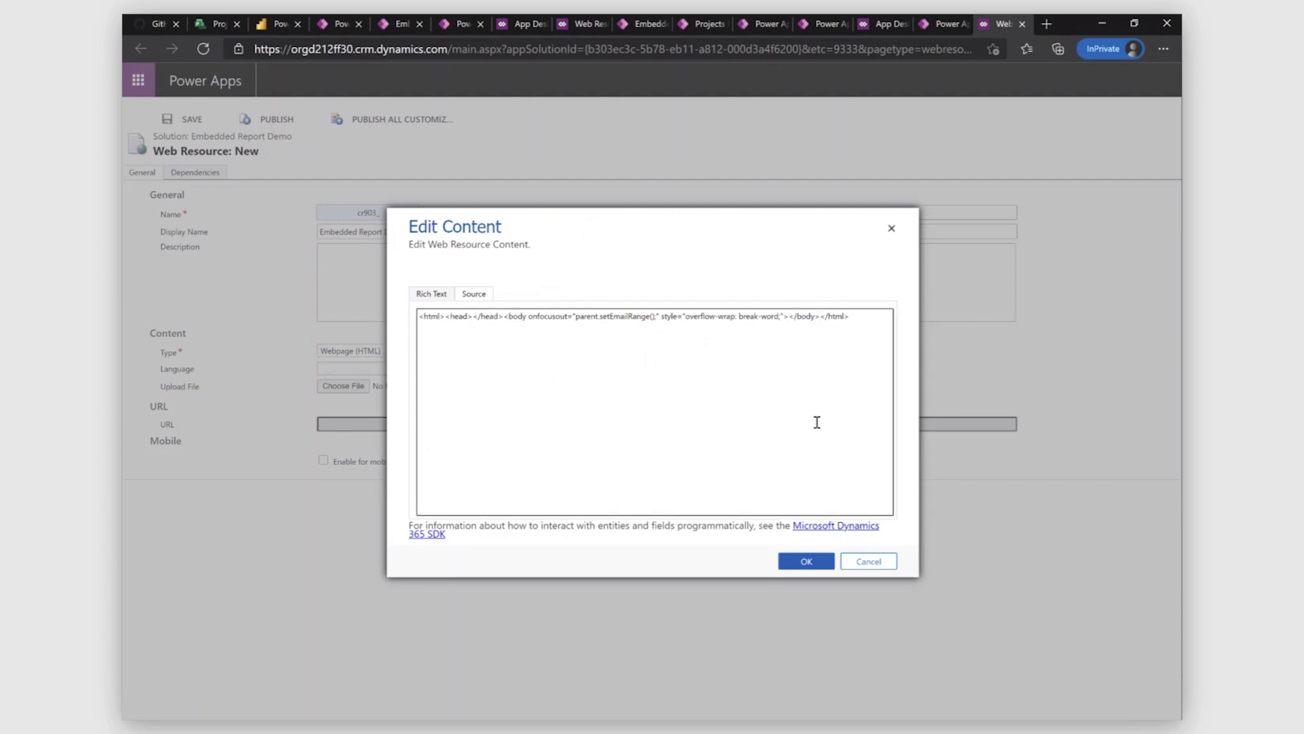
key("ctrl+v")
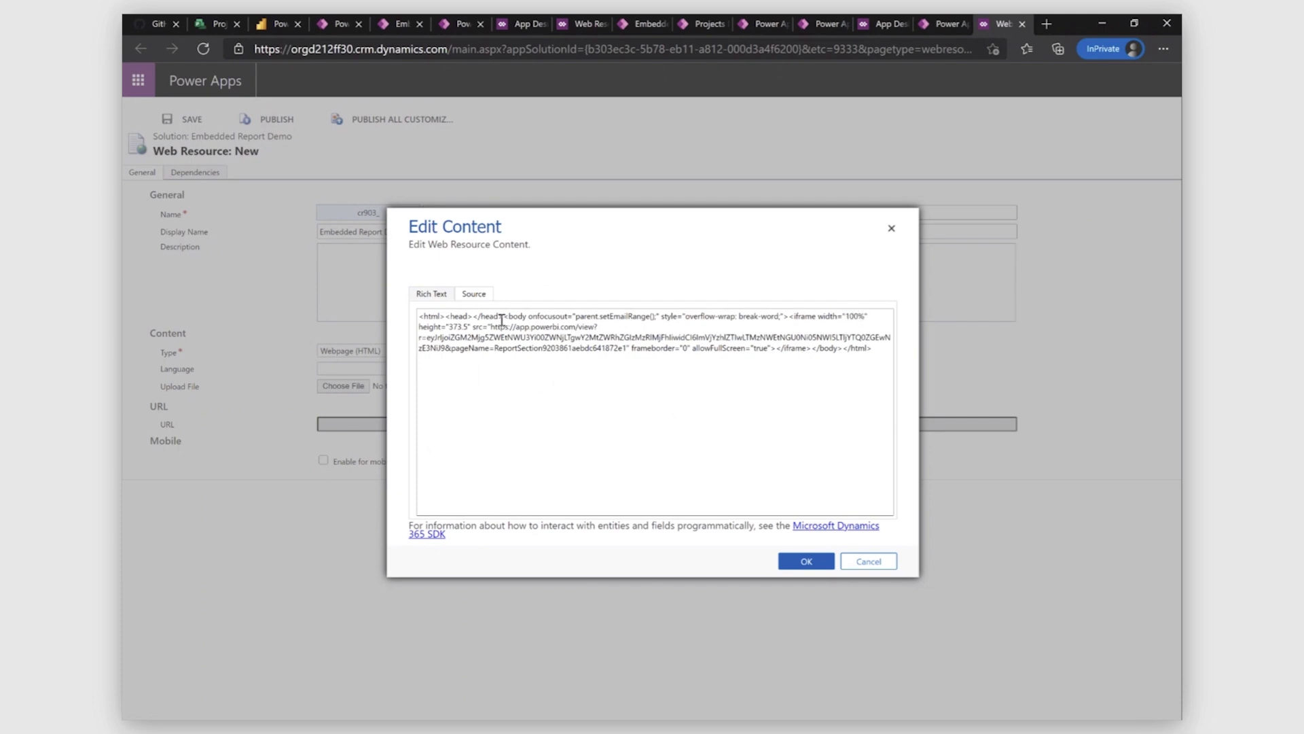
double_click(468, 327)
type("100%")
Preview the embedded report as a rendered page, then publish all customizations
left_click(435, 299)
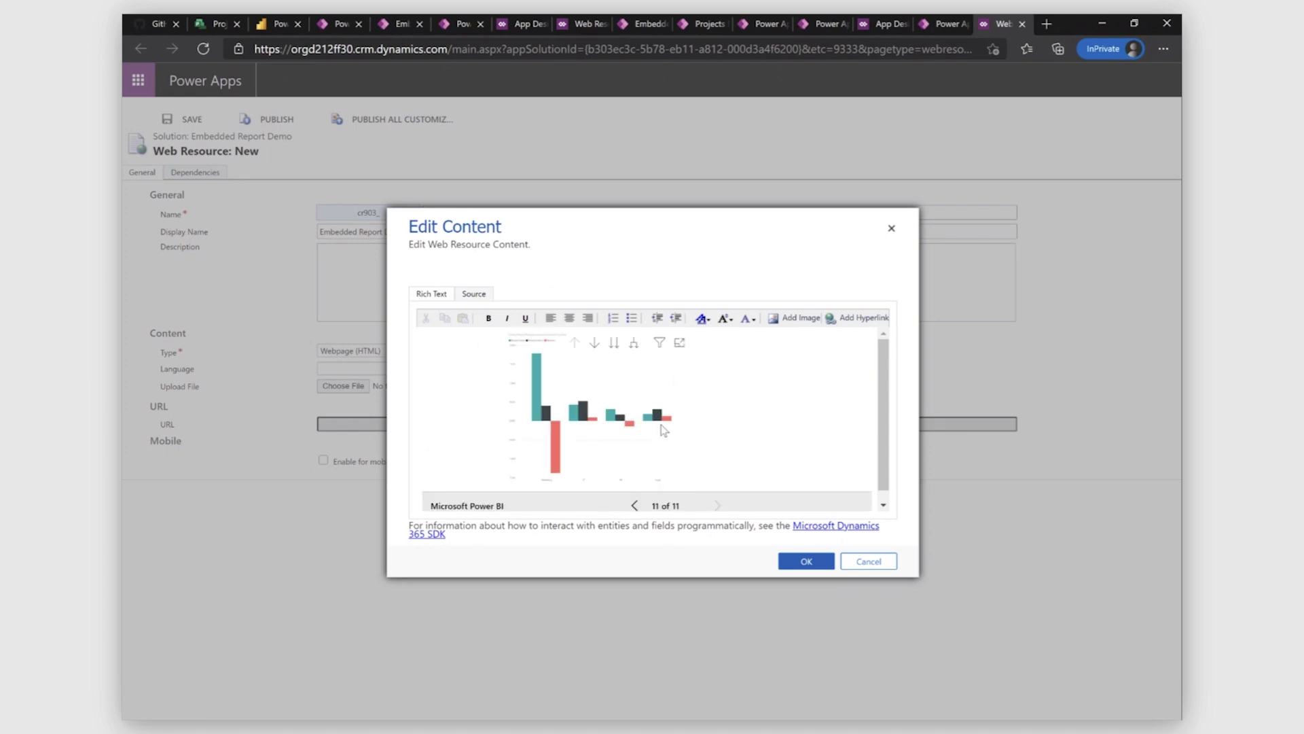
left_click(635, 506)
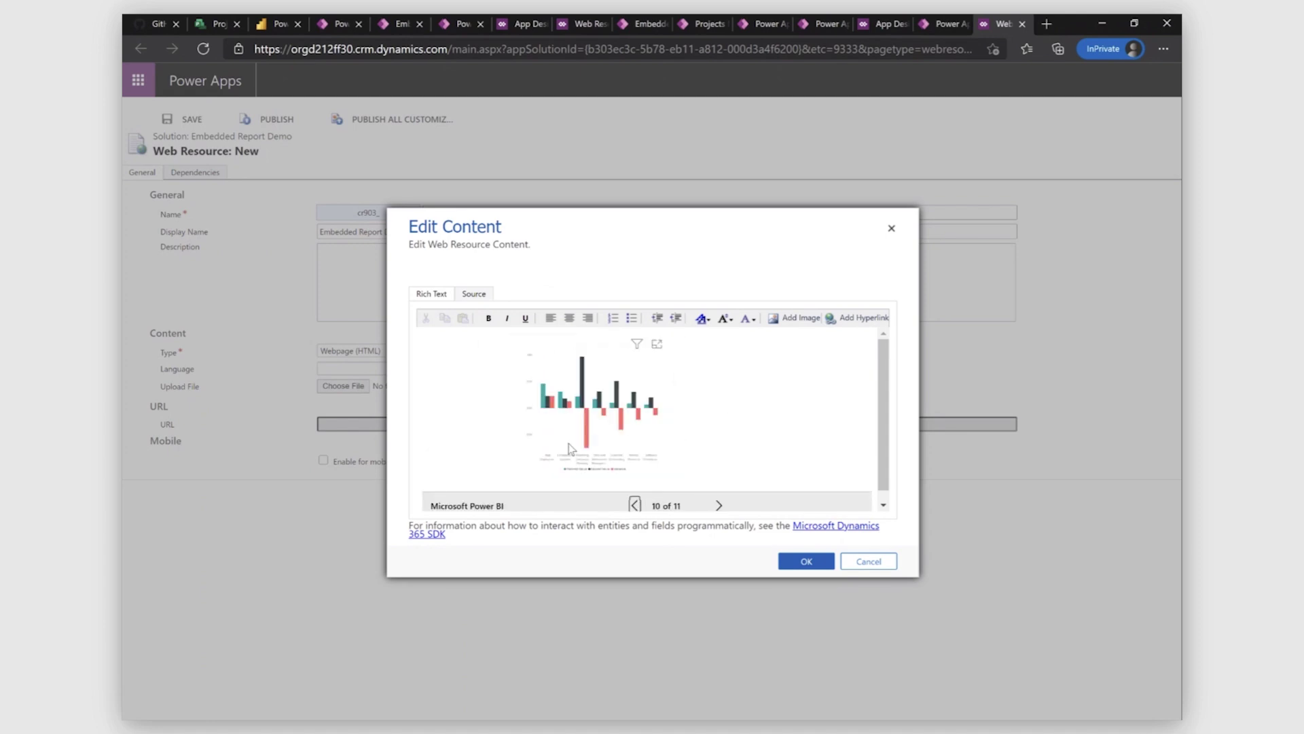
left_click(636, 507)
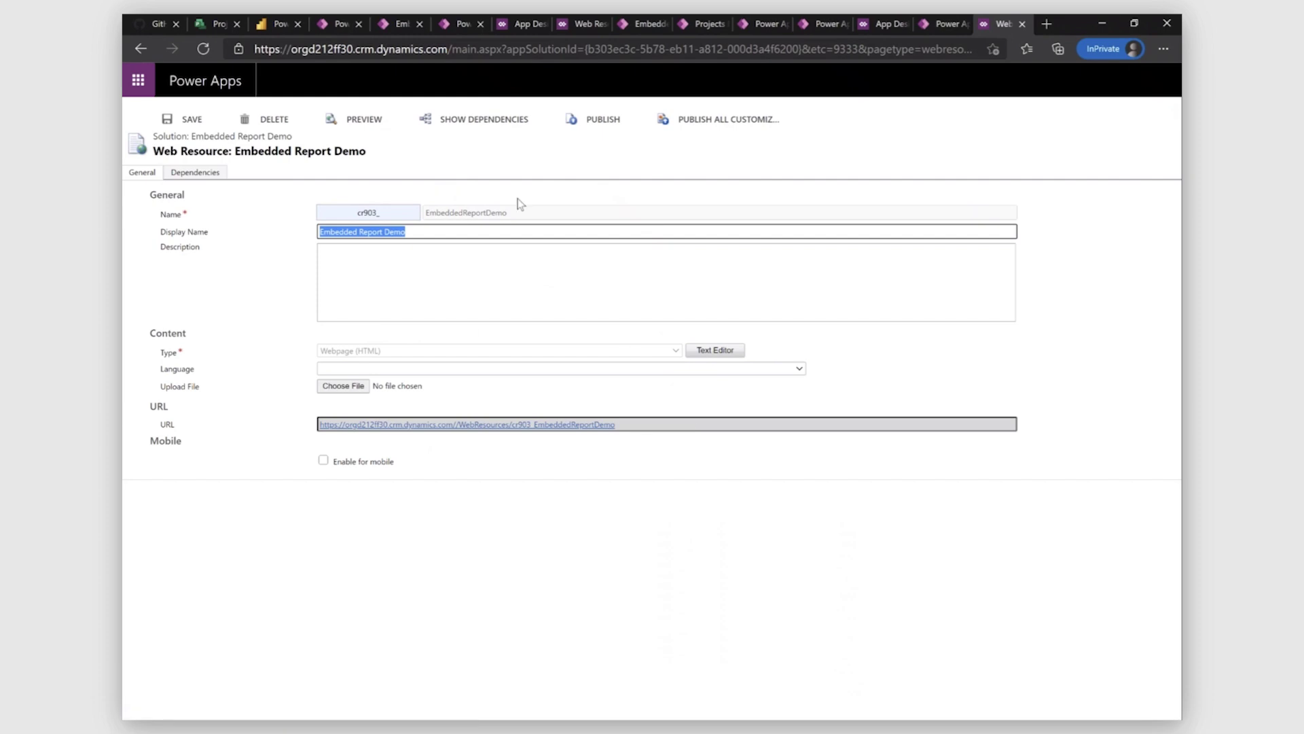
left_click(718, 122)
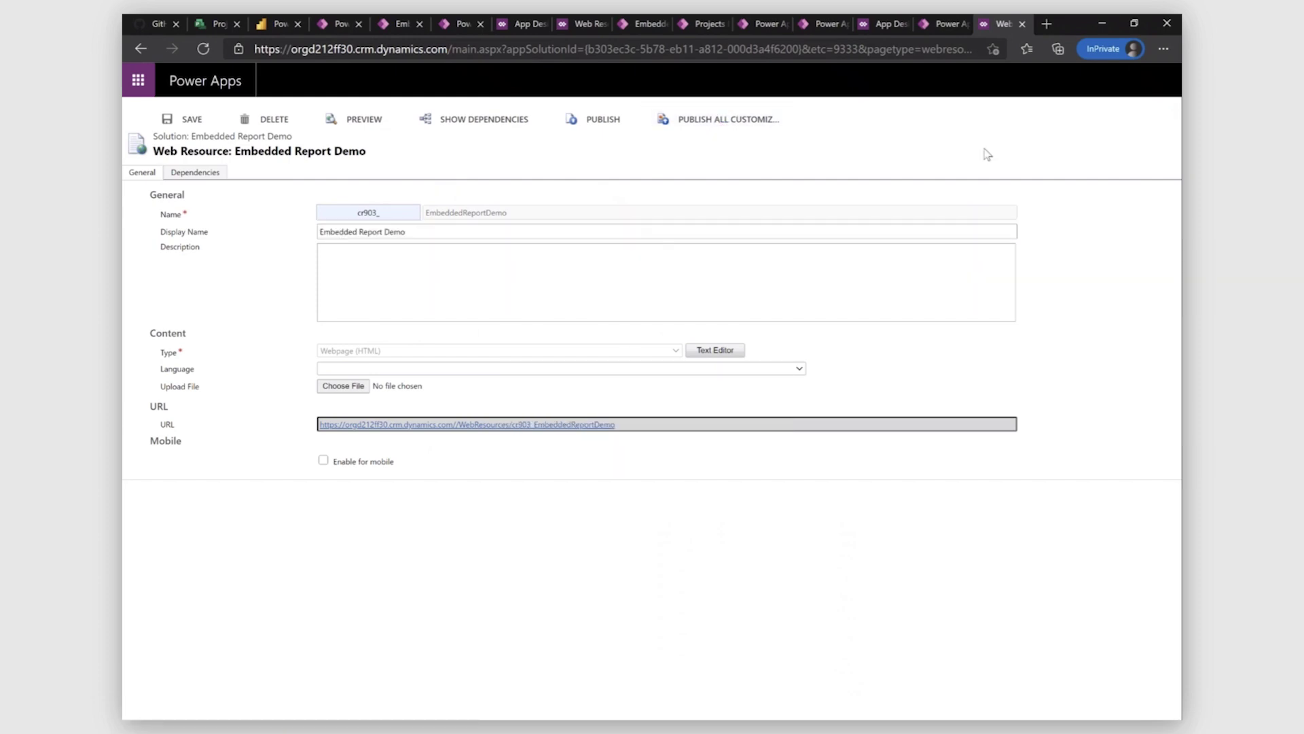
left_click(882, 26)
Point the subarea at the Embedded Report web resource, then save, publish and close the designers
left_click(1027, 302)
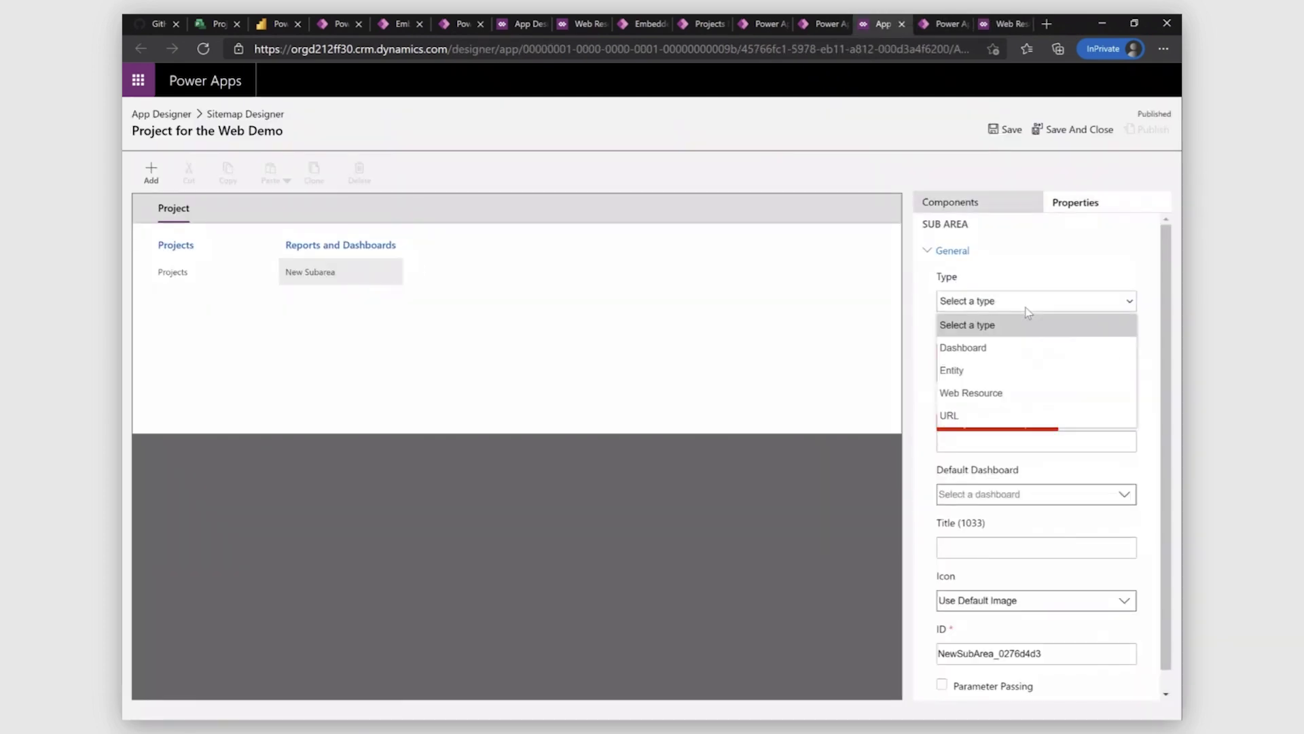
left_click(981, 393)
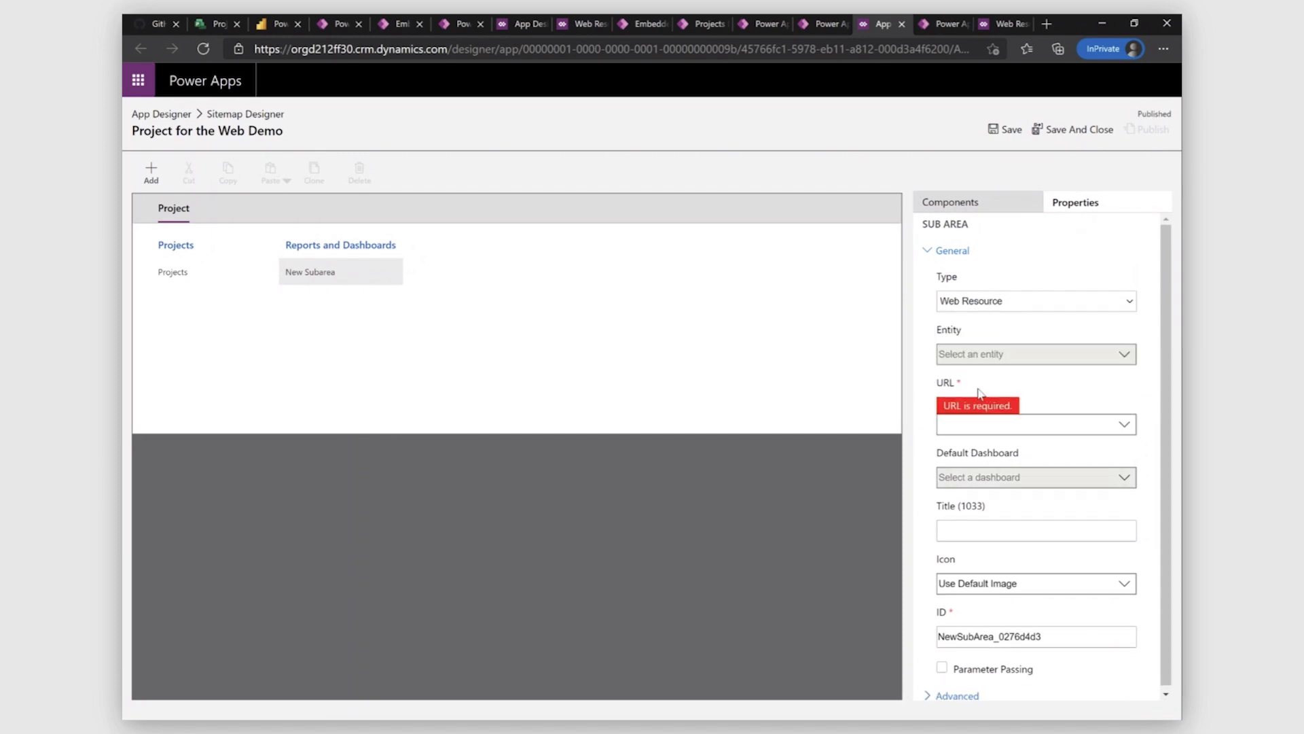
left_click(1122, 426)
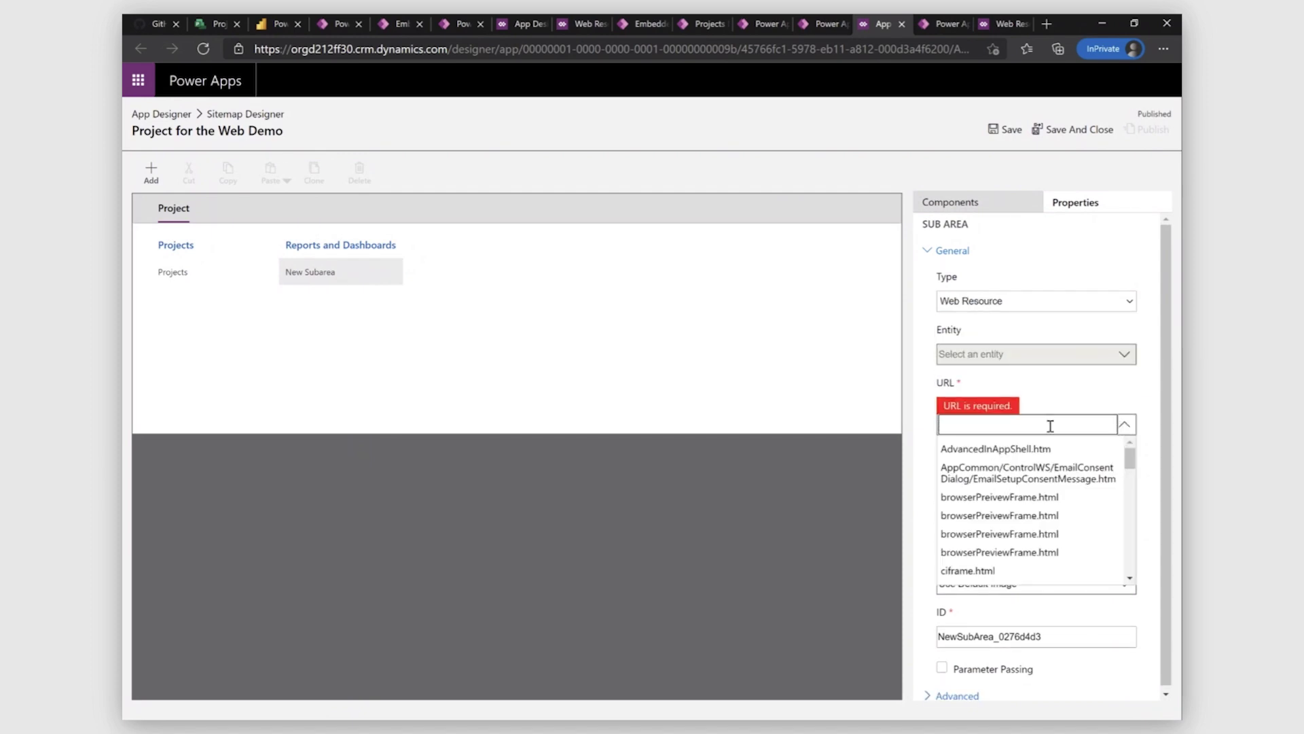
type("Embe")
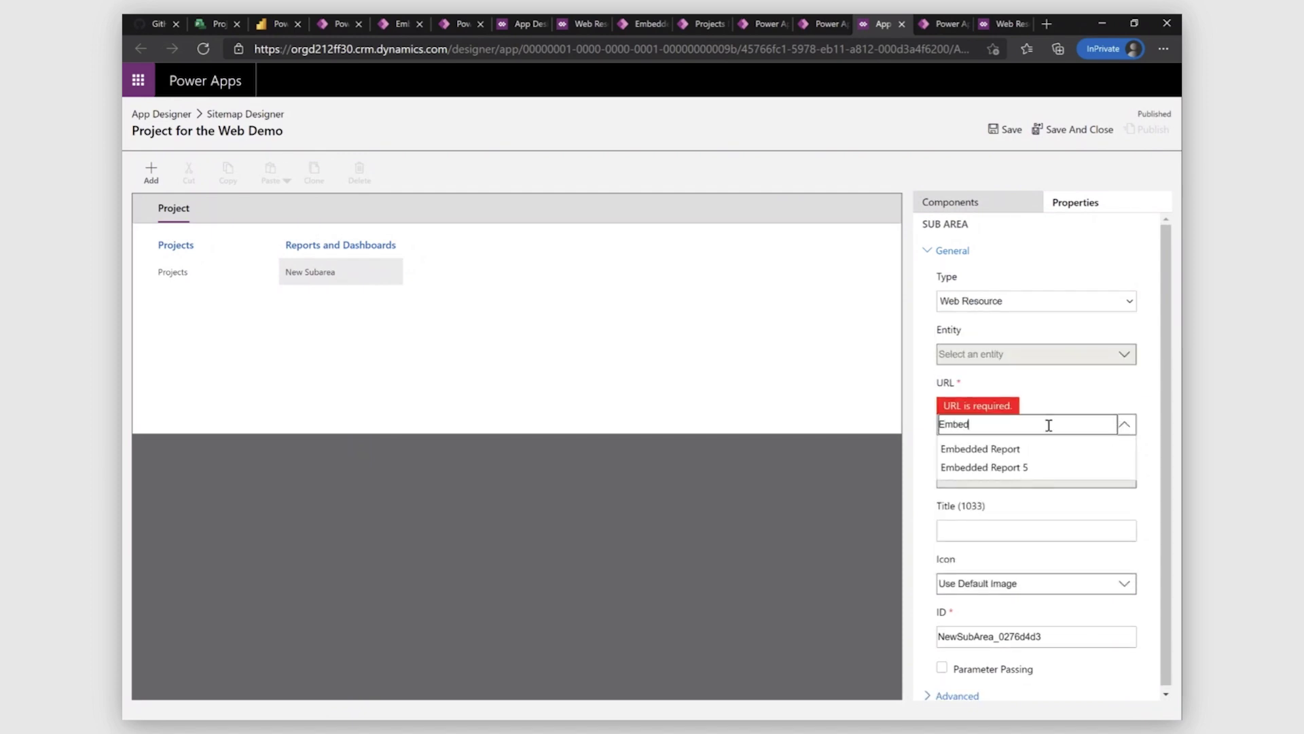
type("d")
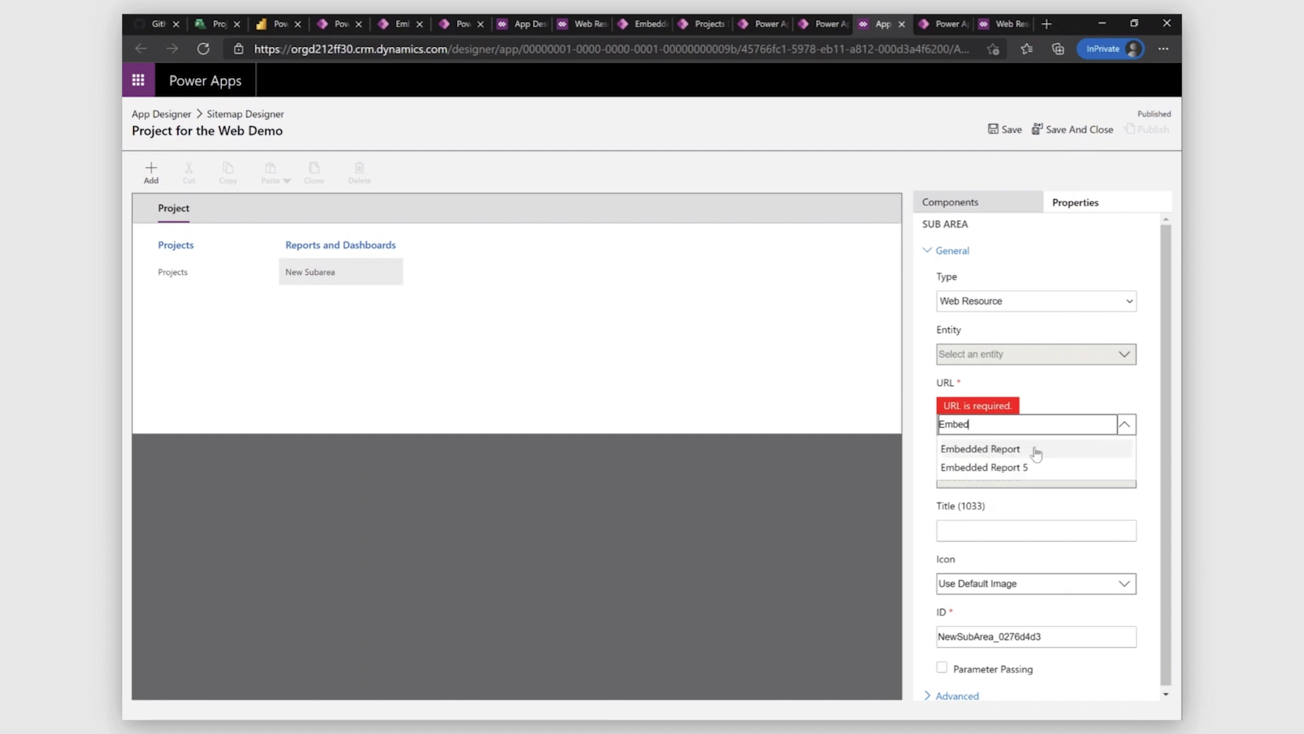
left_click(982, 448)
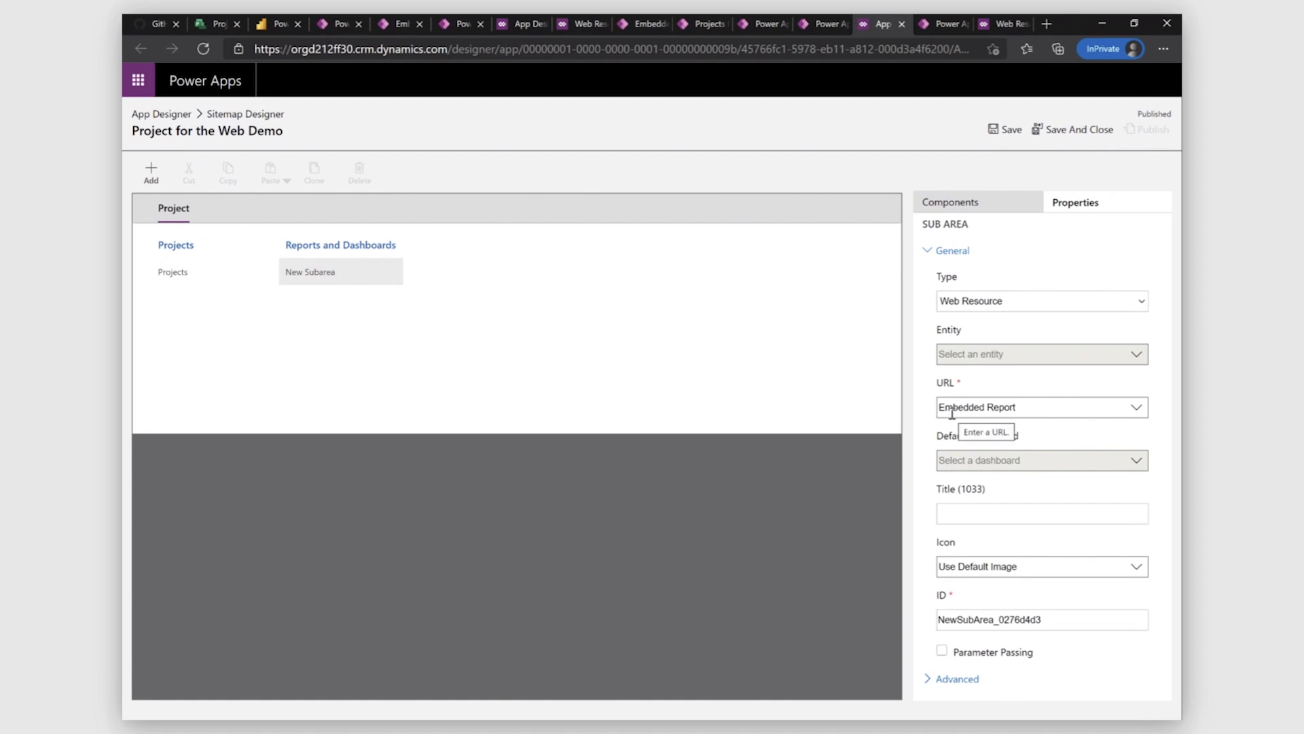
left_click(1010, 130)
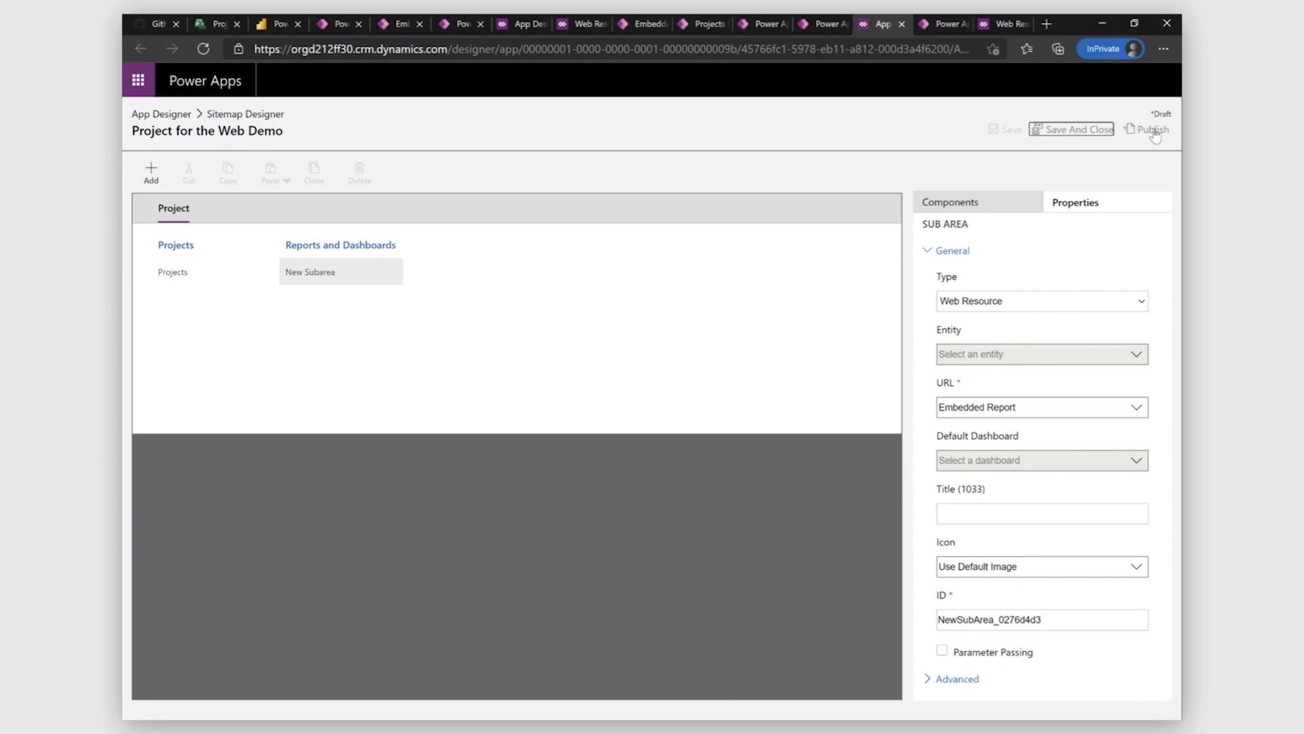
left_click(1148, 130)
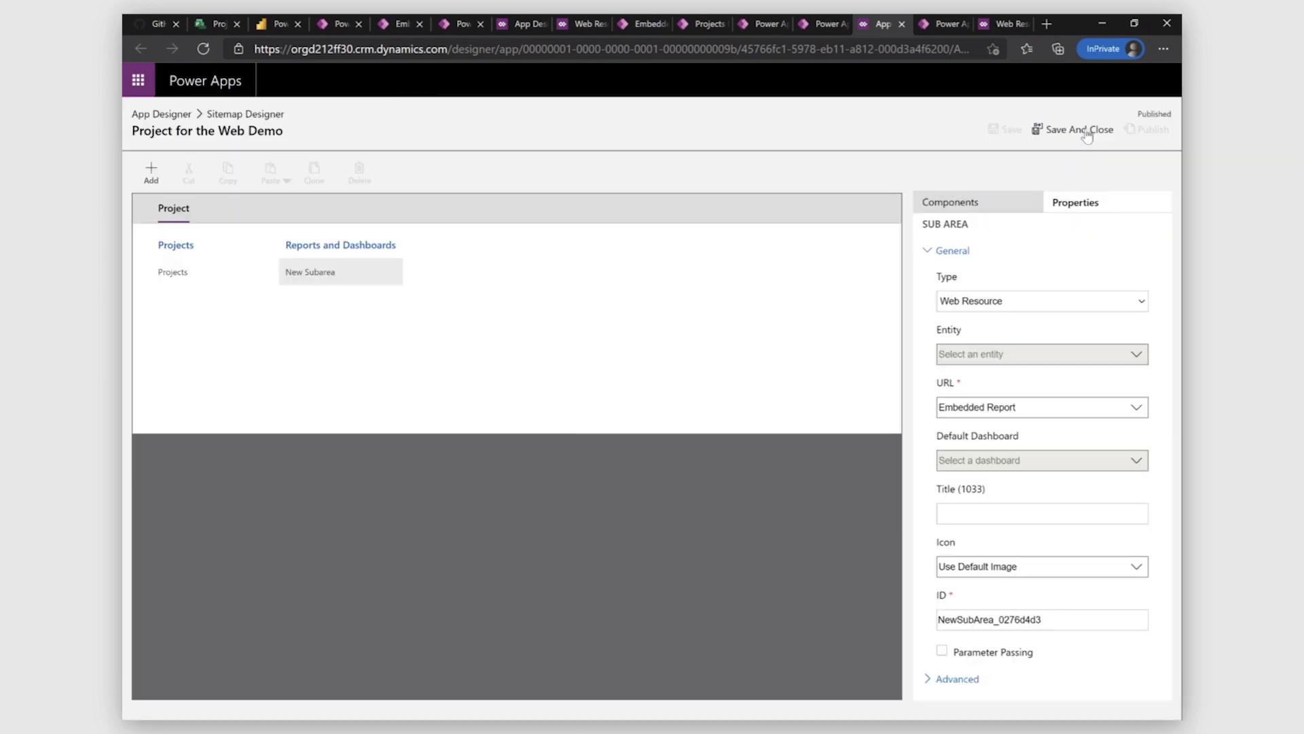
left_click(1073, 130)
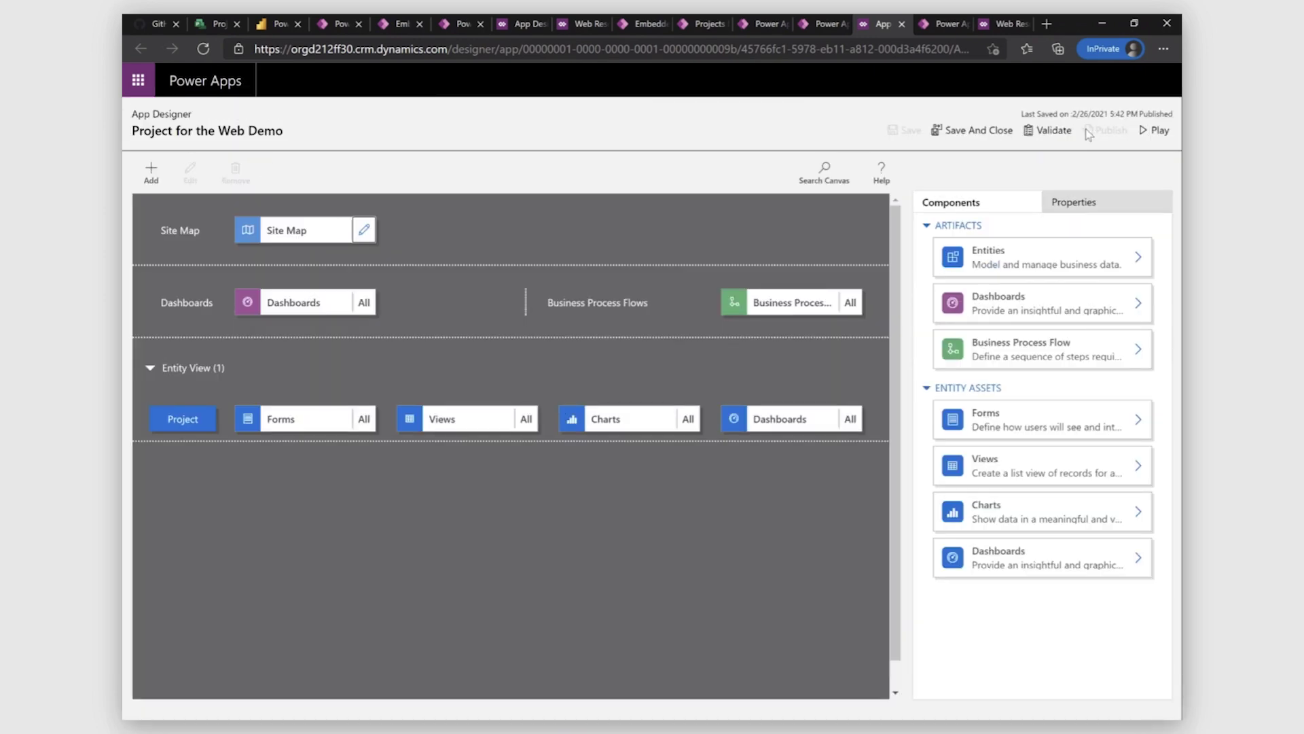
left_click(953, 130)
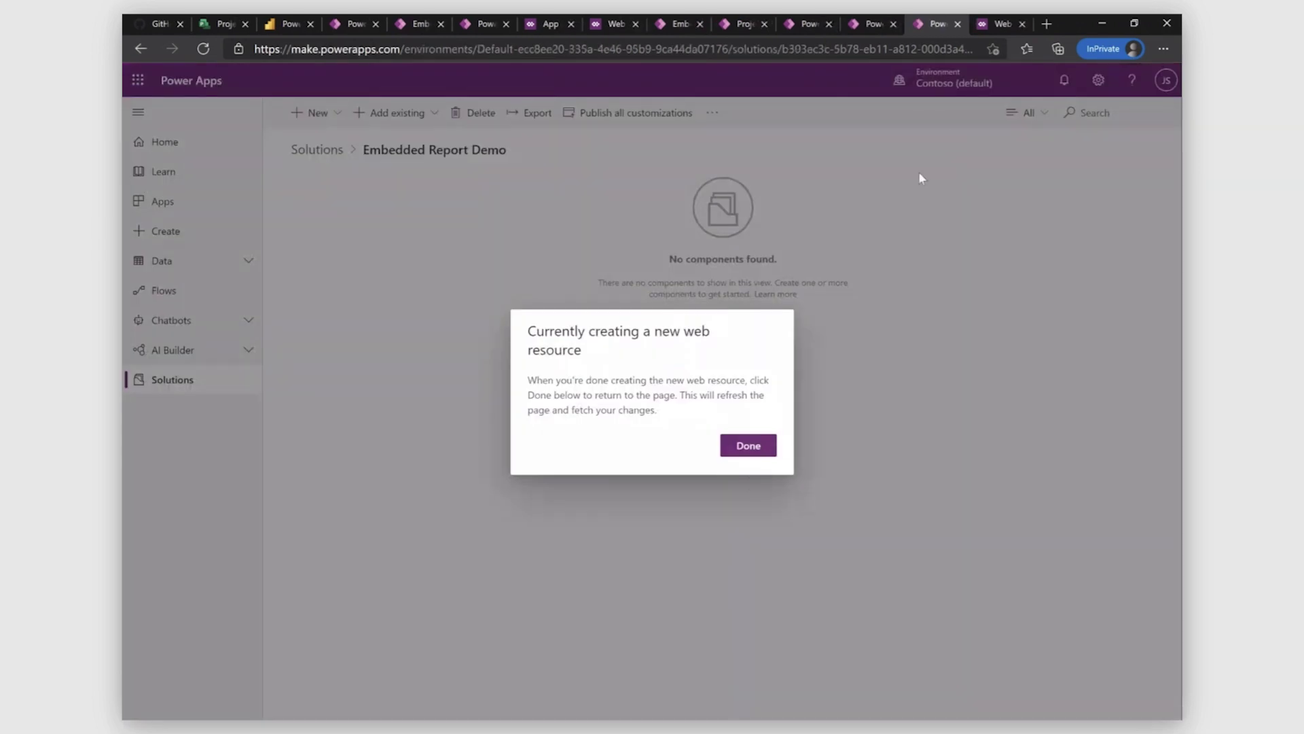
Dismiss the new web resource notice to refresh the solution and return to the Project for the Web app
left_click(751, 448)
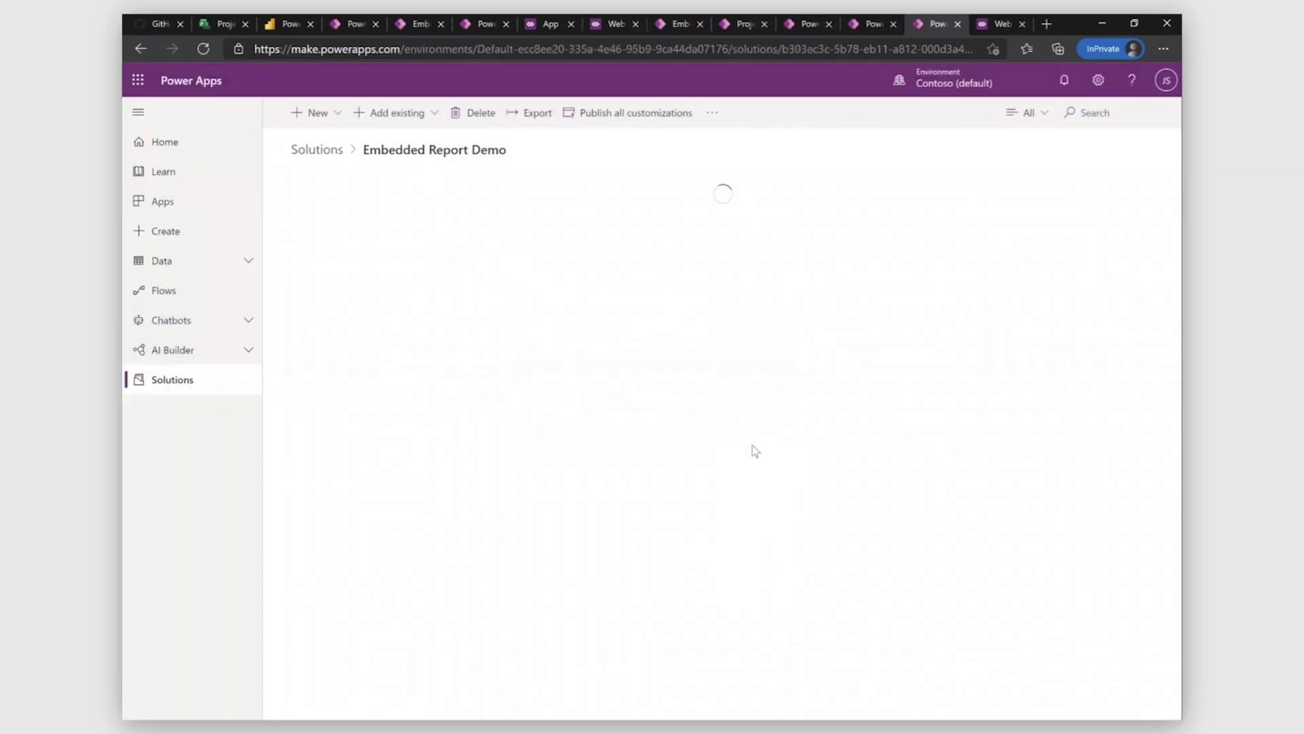
left_click(868, 24)
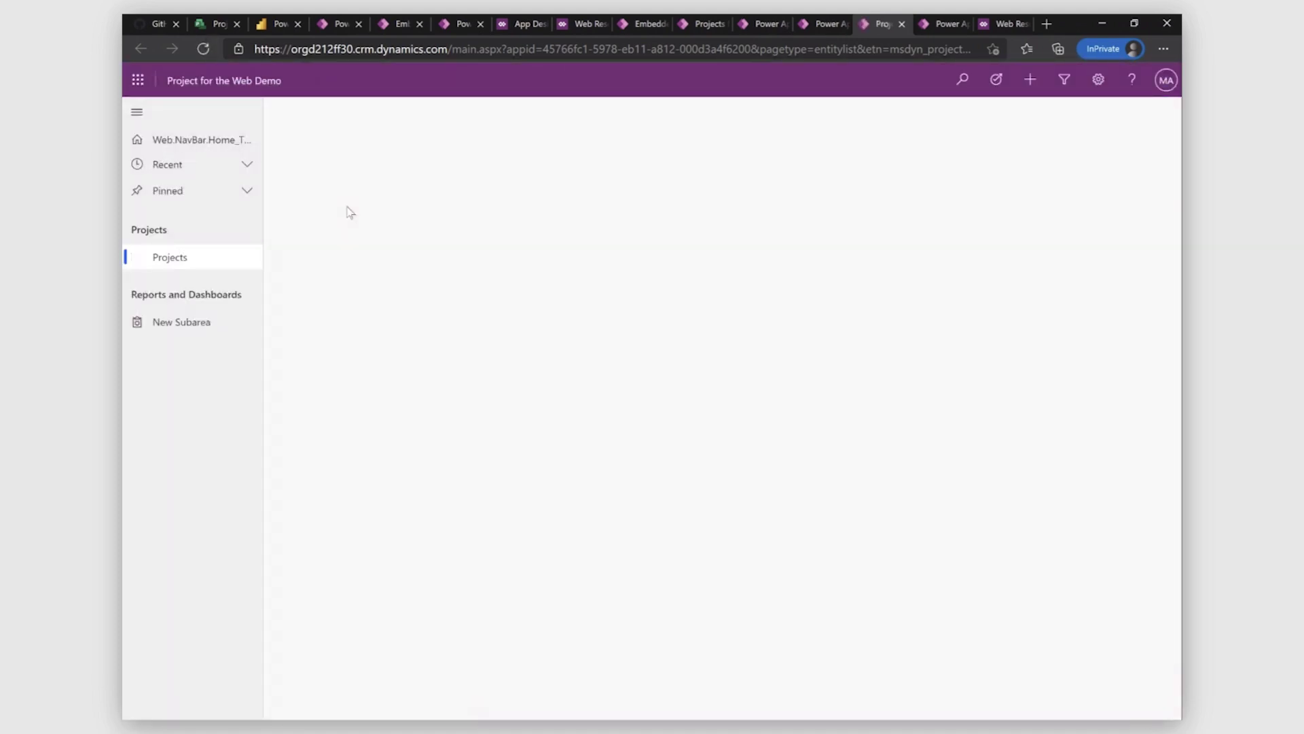
Open New Subarea under Reports and Dashboards in the app's left navigation
left_click(200, 330)
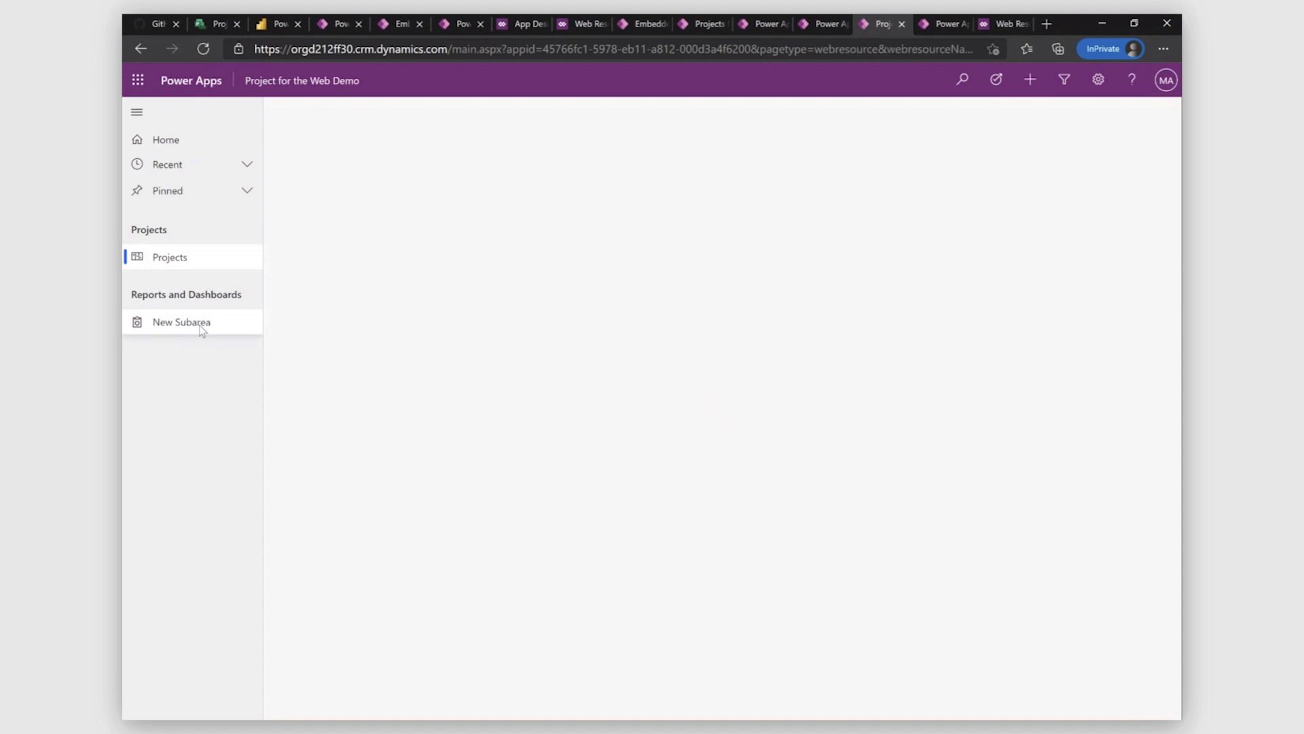